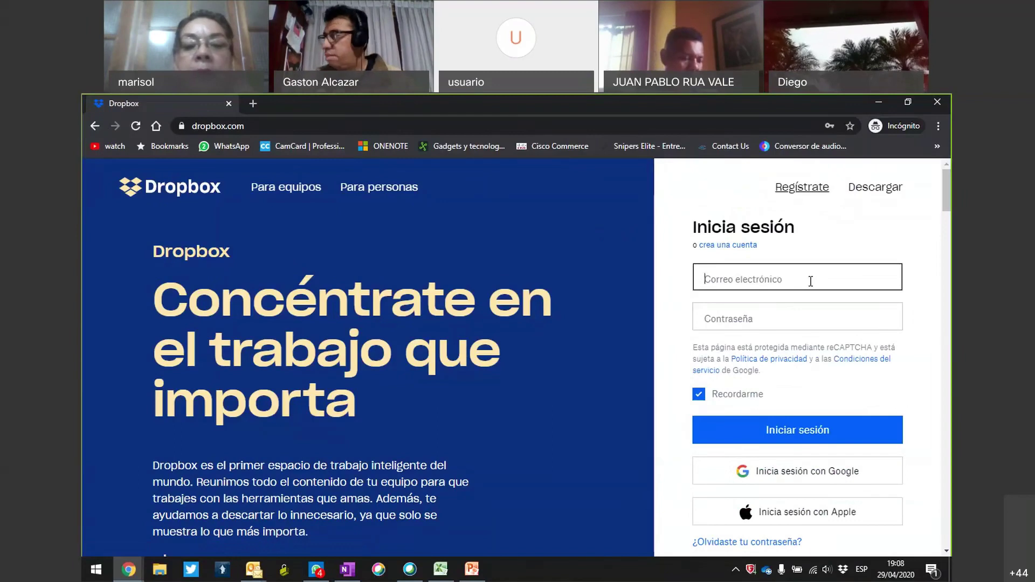
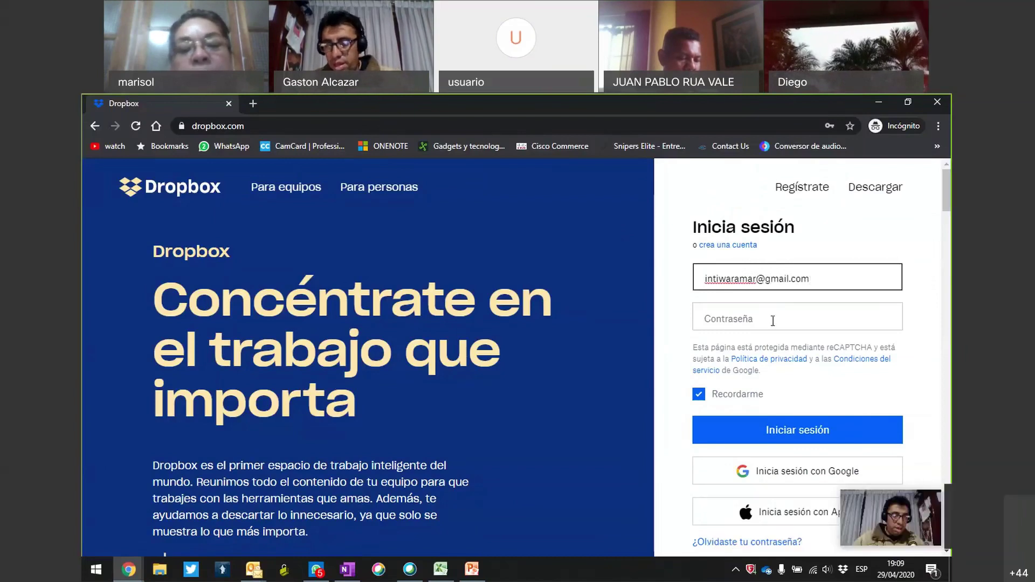
# Enter the account e-mail and password, fixing typos, and submit the sign-in form.
pyautogui.click(772, 320)
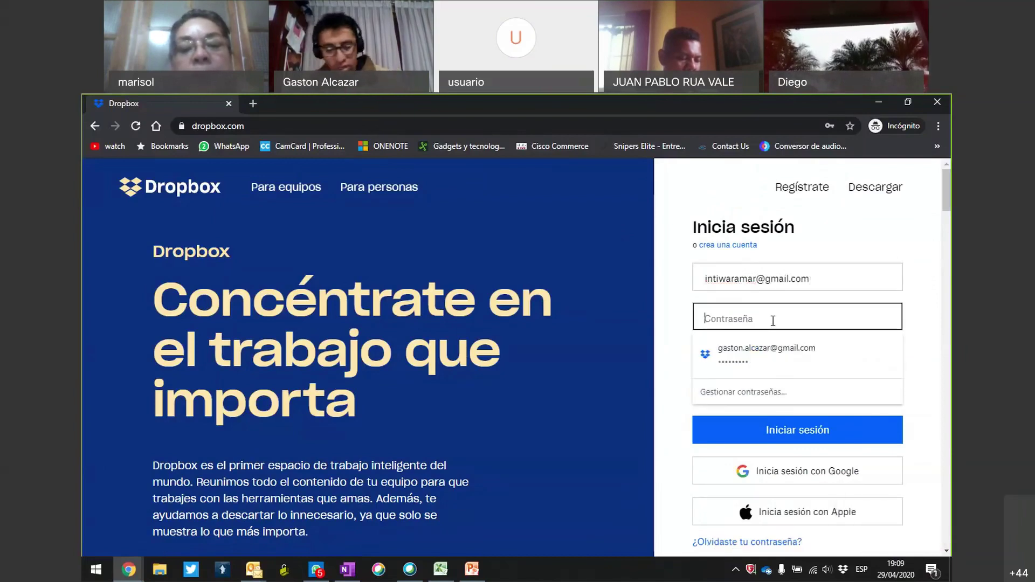
pyautogui.write('•')
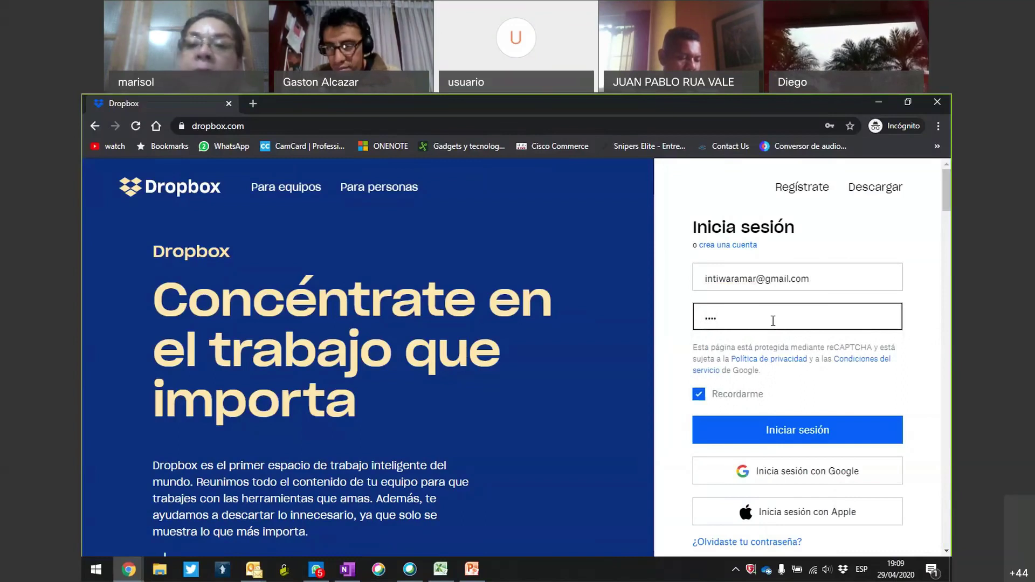
pyautogui.press('BackSpace')
pyautogui.press('BackSpace')
pyautogui.press('BackSpace')
pyautogui.press('BackSpace')
pyautogui.write('•••••')
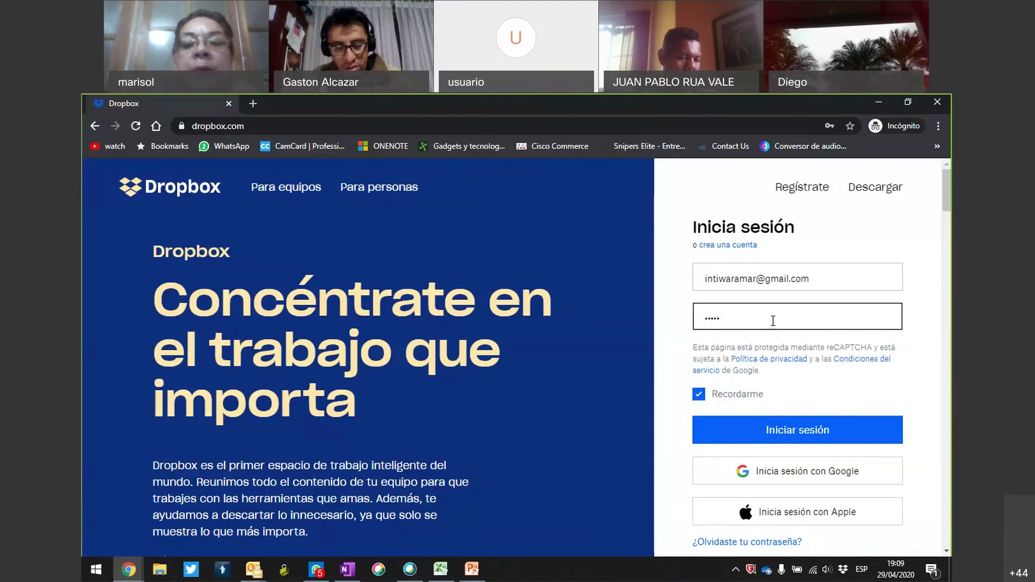
pyautogui.press('BackSpace')
pyautogui.press('BackSpace')
pyautogui.press('BackSpace')
pyautogui.press('BackSpace')
pyautogui.press('BackSpace')
pyautogui.write('•')
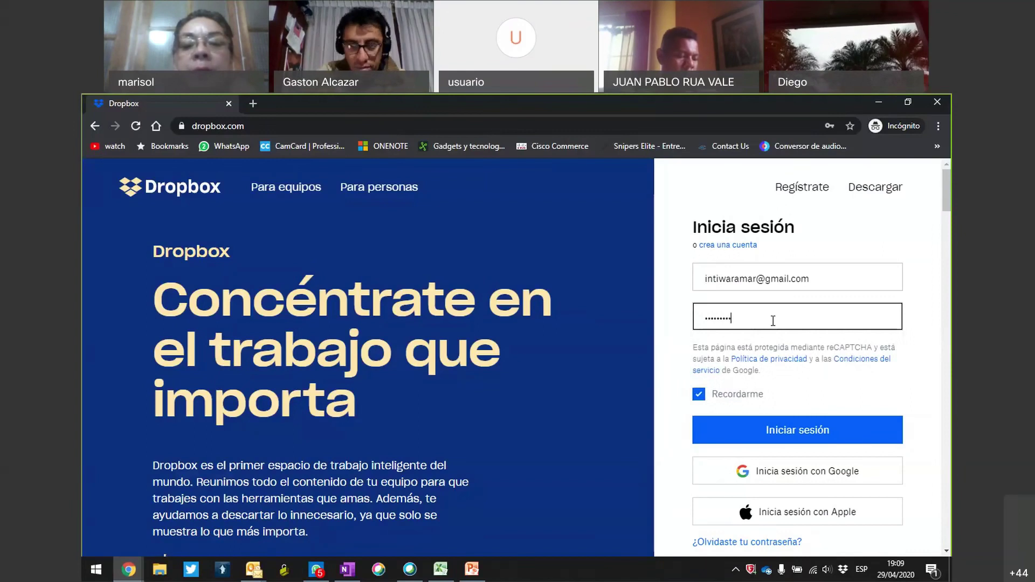
pyautogui.click(799, 431)
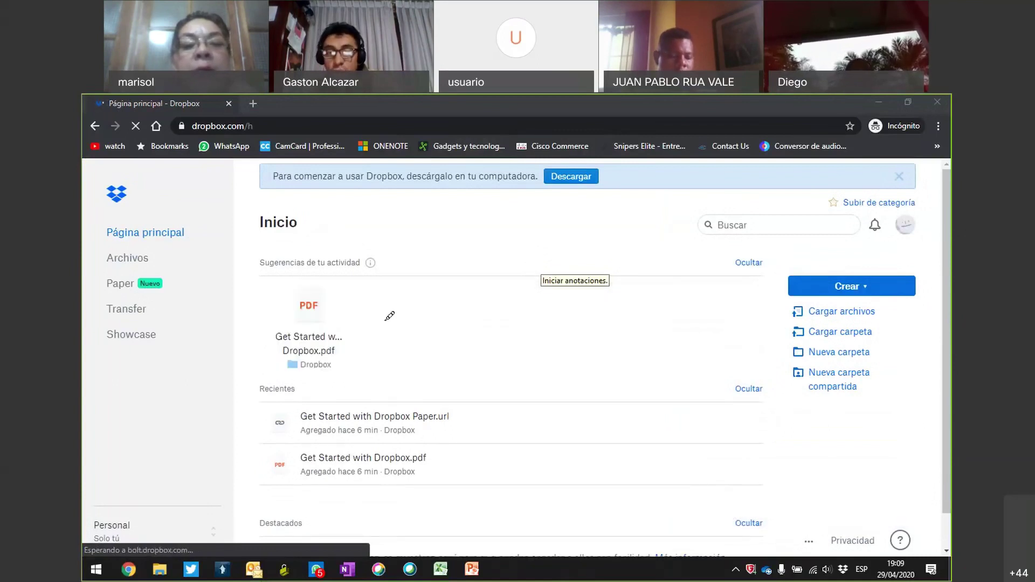
# Circle the suggested Get Started with Dropbox.pdf, then clear the annotation and dismiss the welcome panel.
pyautogui.moveTo(385, 305)
pyautogui.mouseDown()
pyautogui.moveTo(291, 270)
pyautogui.moveTo(269, 358)
pyautogui.mouseUp()
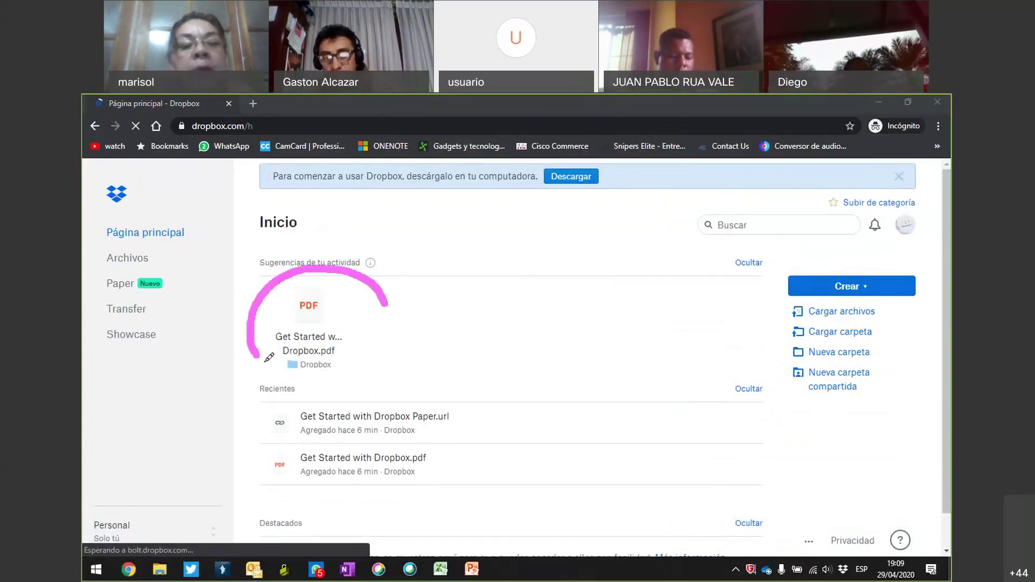
pyautogui.moveTo(387, 343); pyautogui.dragTo(387, 286)
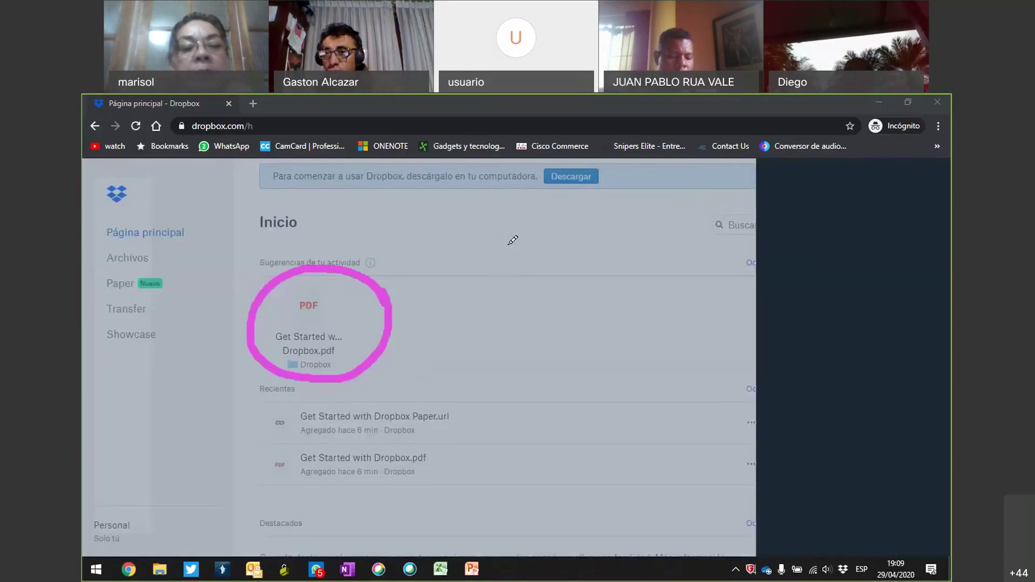
pyautogui.click(714, 106)
pyautogui.click(371, 307)
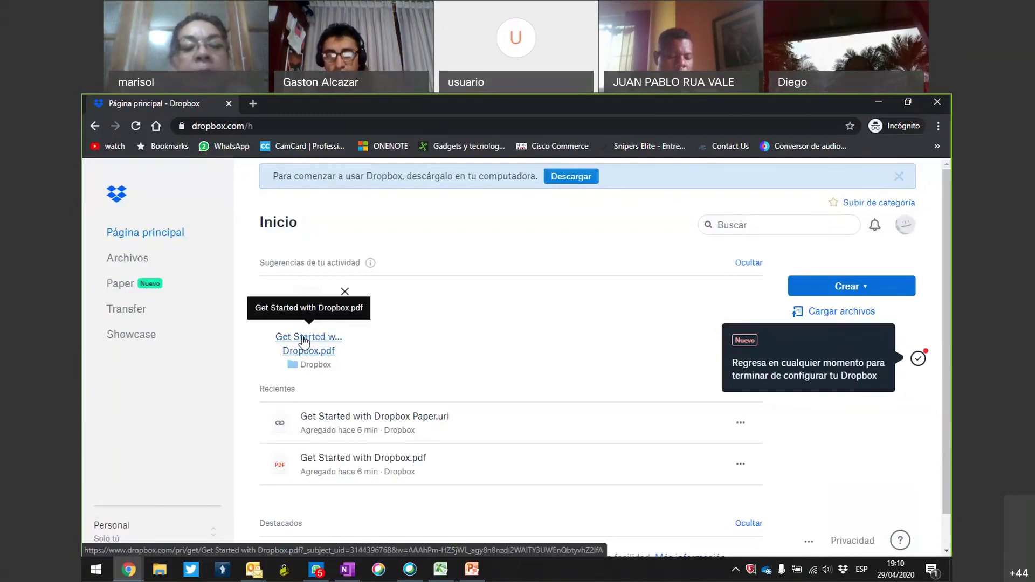
# Preview Get Started with Dropbox.pdf down to page 4, 'Install the desktop and mobile apps'.
pyautogui.click(302, 356)
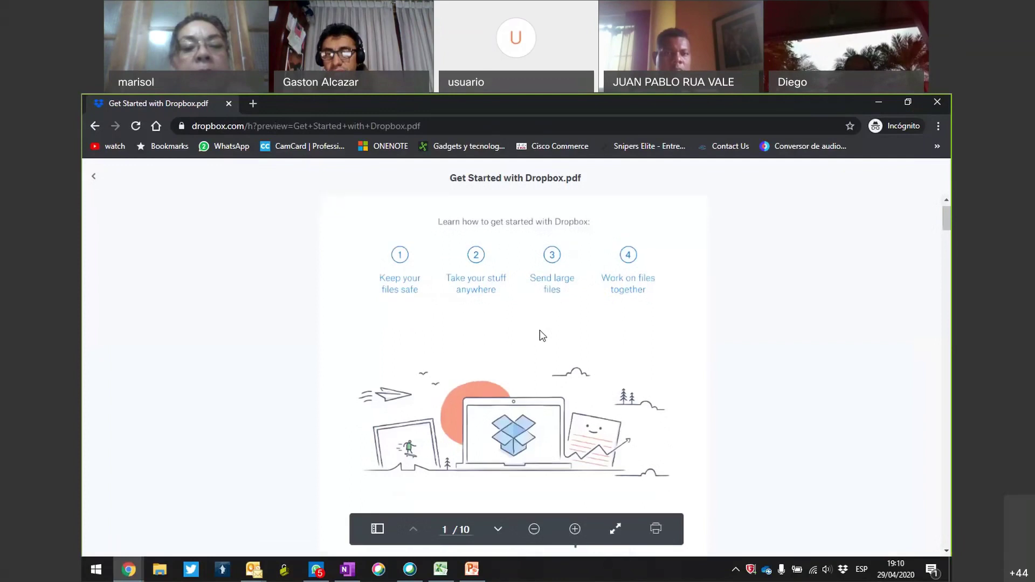
pyautogui.scroll(-2, 541, 335)
pyautogui.scroll(-5, 539, 330)
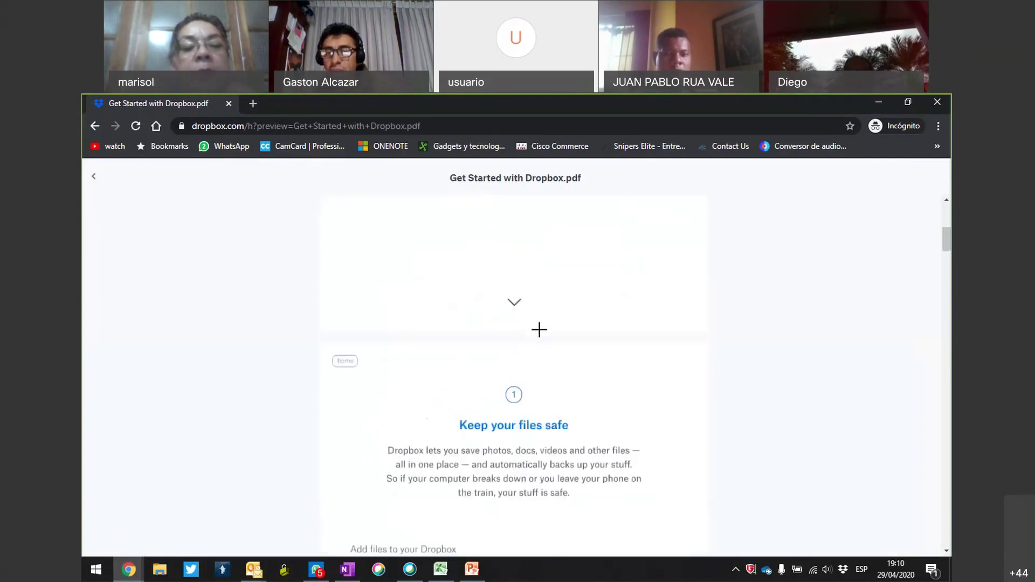
pyautogui.scroll(-6, 539, 330)
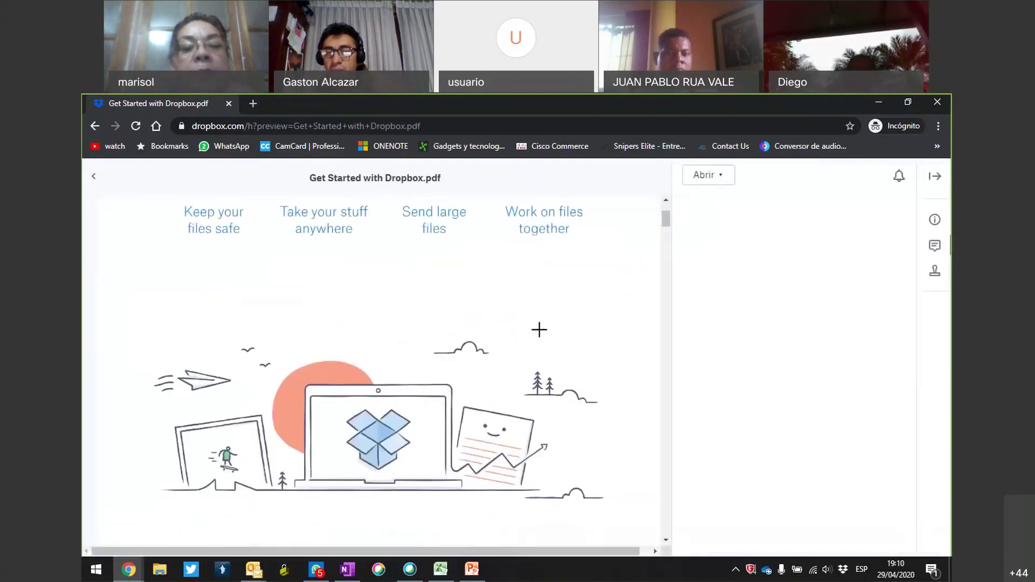
pyautogui.scroll(-5, 541, 330)
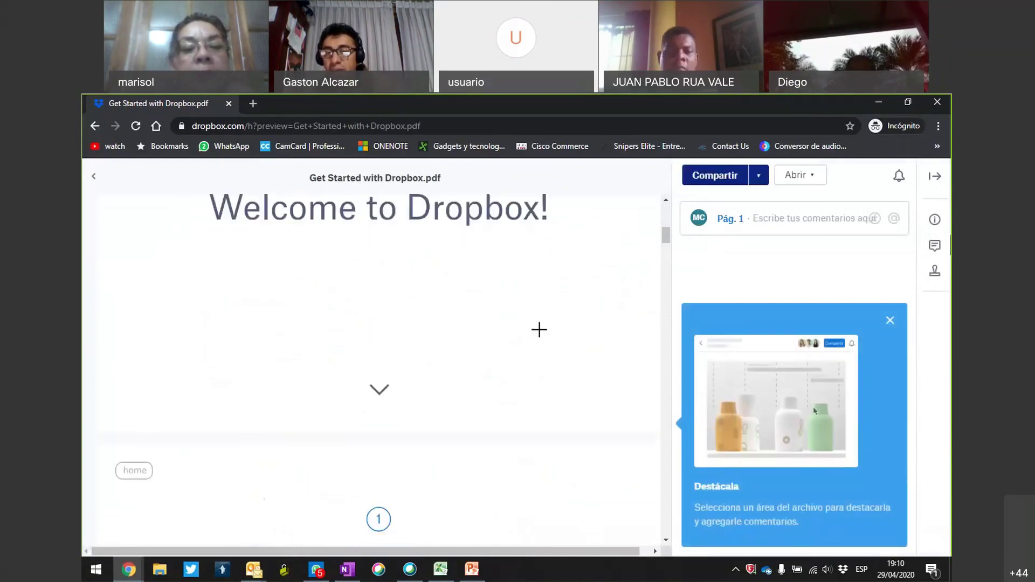
pyautogui.scroll(-2, 539, 330)
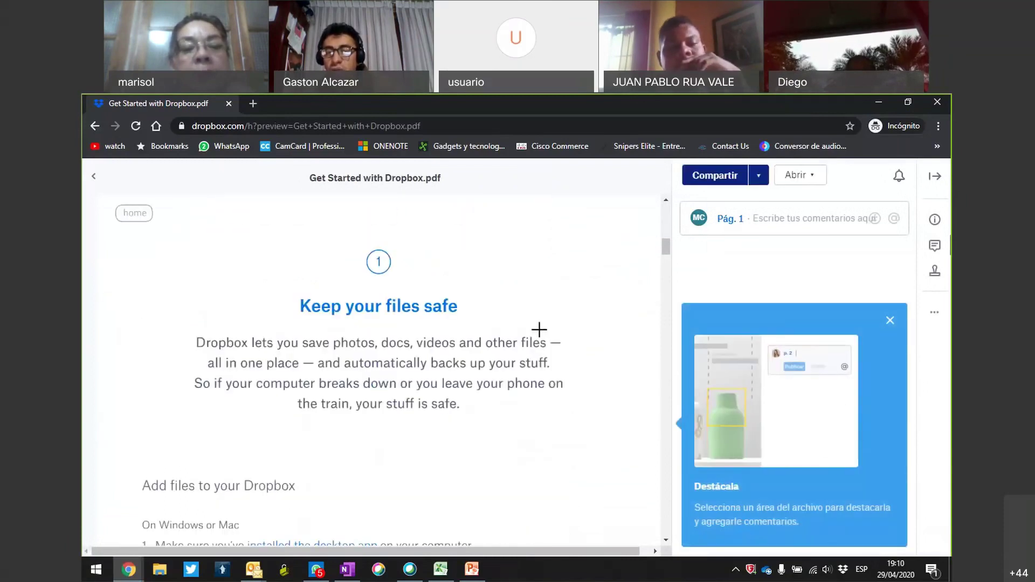
pyautogui.scroll(-7, 539, 329)
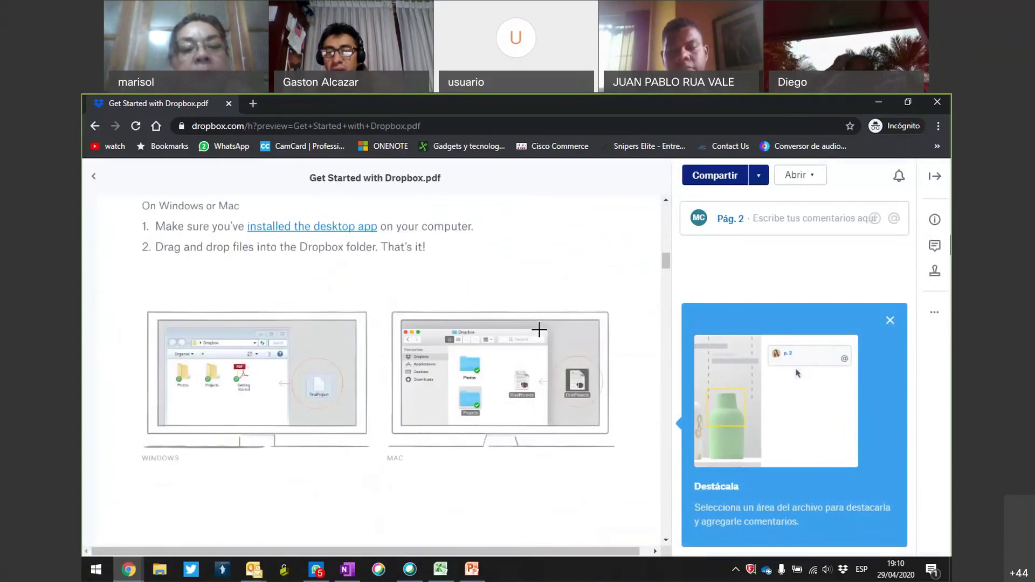
pyautogui.scroll(-3, 539, 330)
pyautogui.scroll(-6, 539, 329)
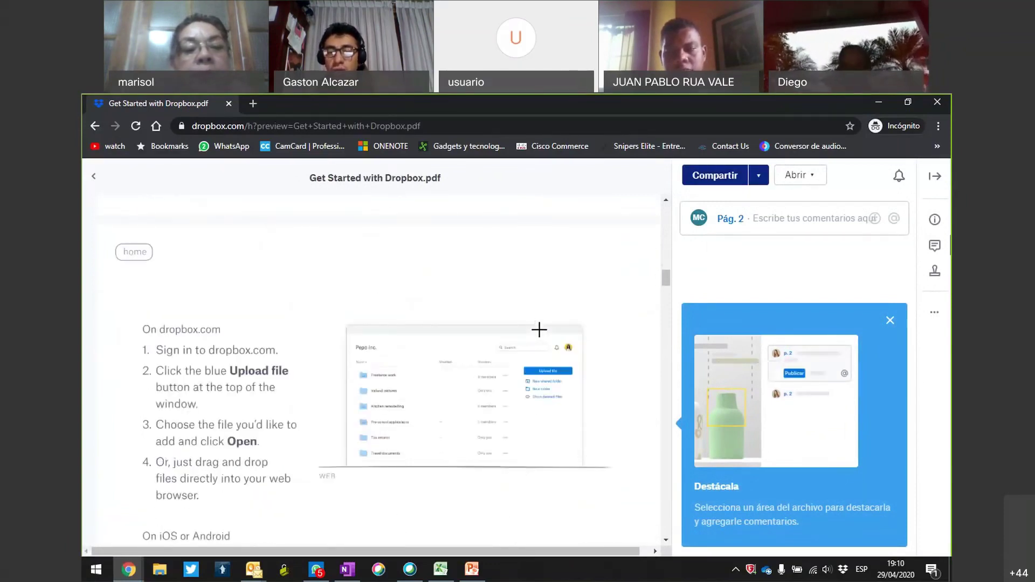
pyautogui.scroll(-4, 539, 329)
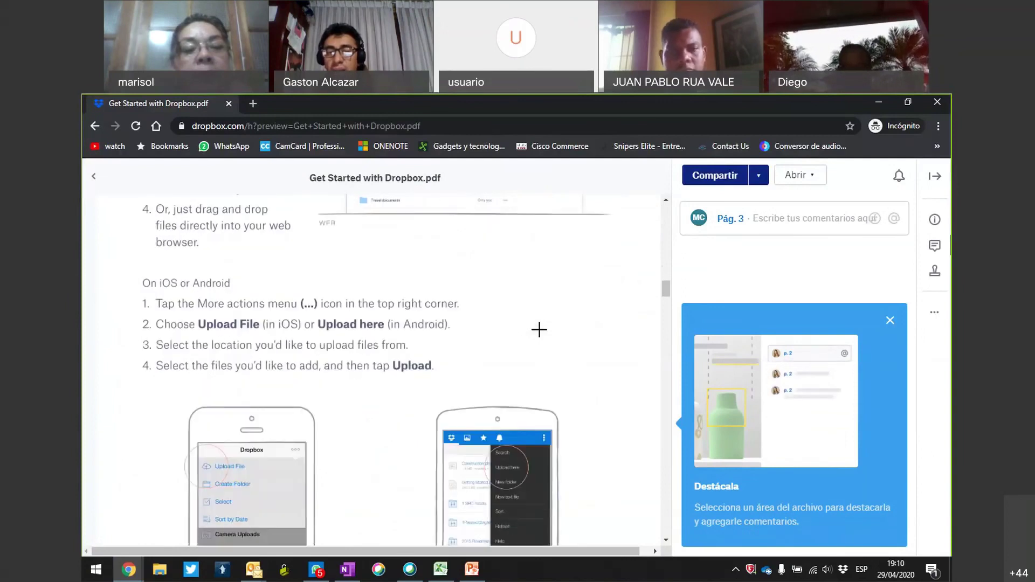
pyautogui.scroll(4, 539, 330)
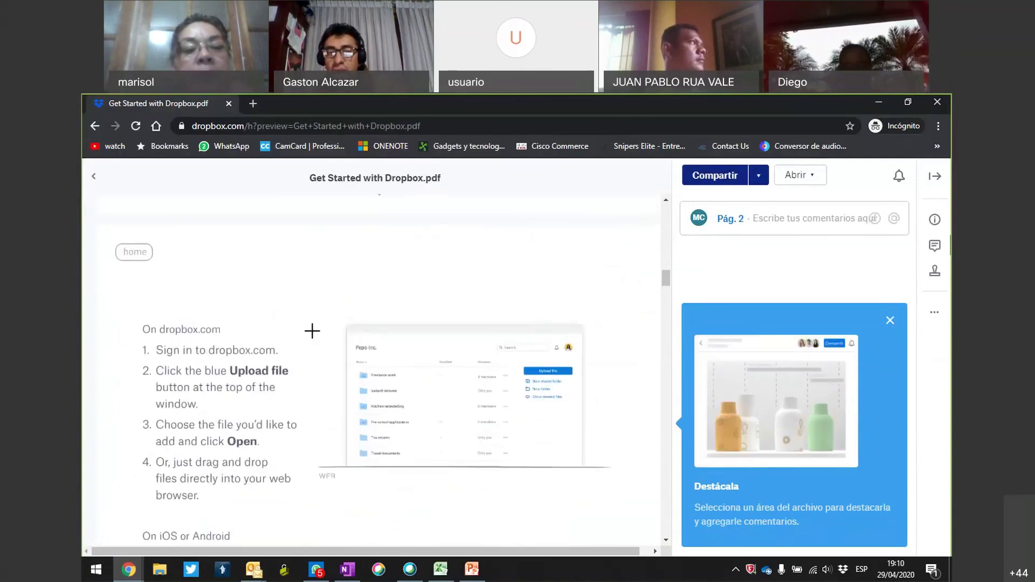
pyautogui.scroll(-1, 405, 393)
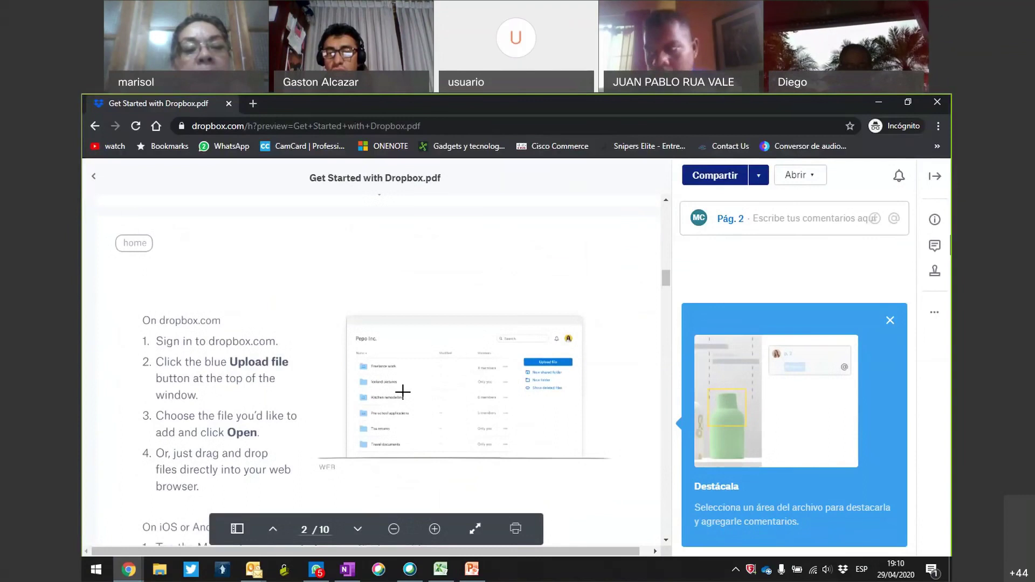
pyautogui.scroll(-4, 403, 392)
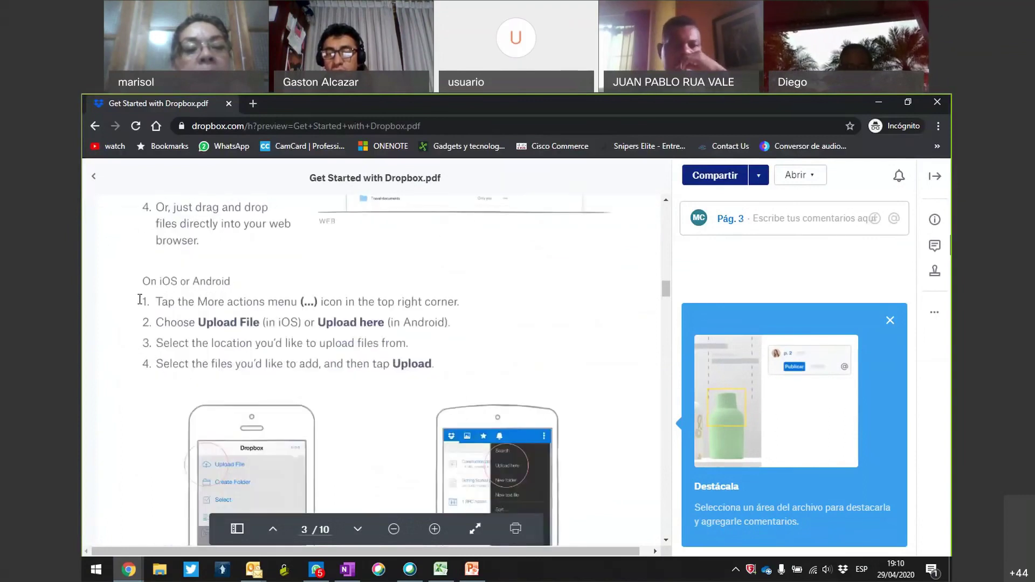
pyautogui.scroll(-2, 241, 358)
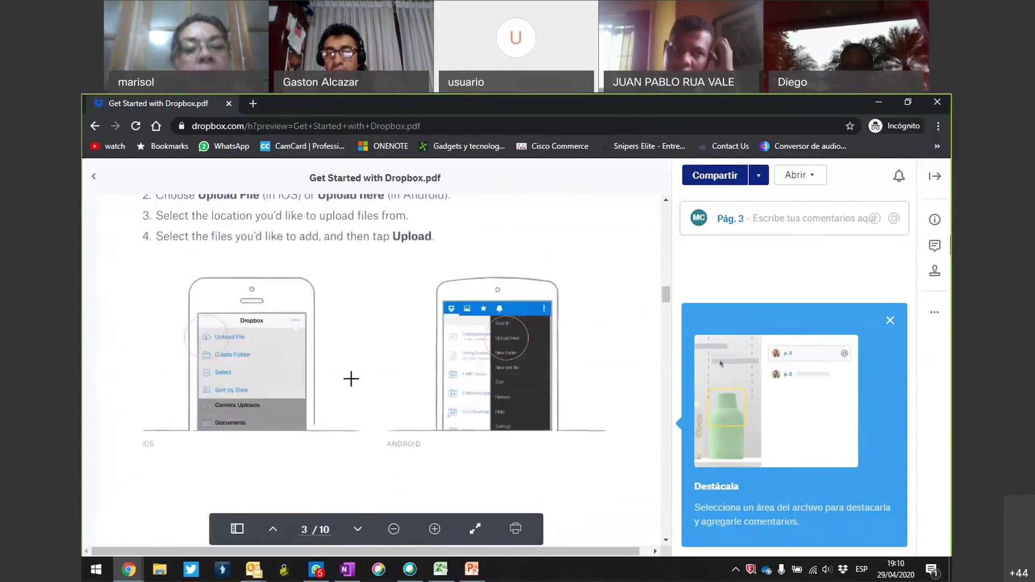
pyautogui.scroll(-7, 351, 379)
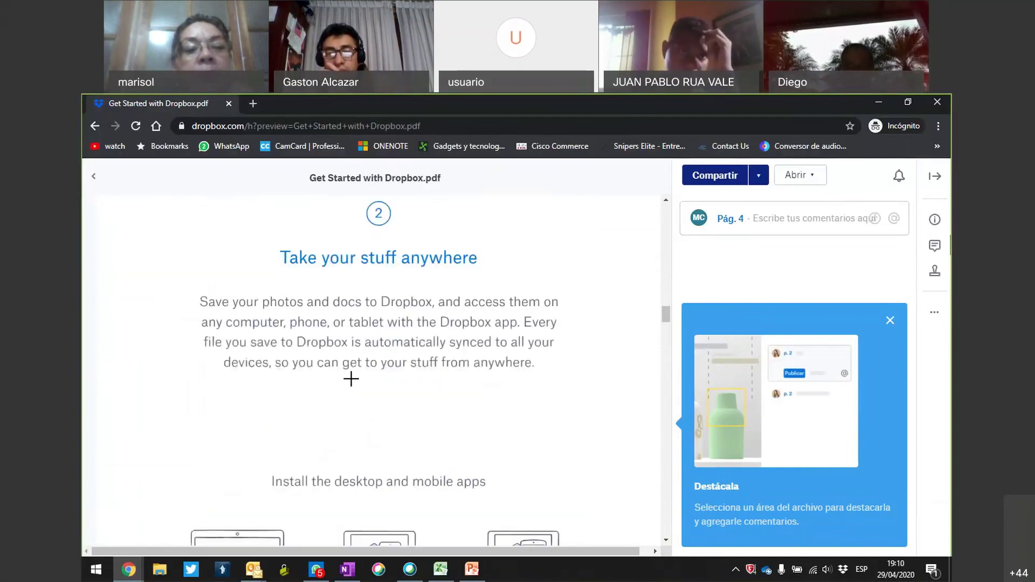
pyautogui.scroll(-3, 351, 379)
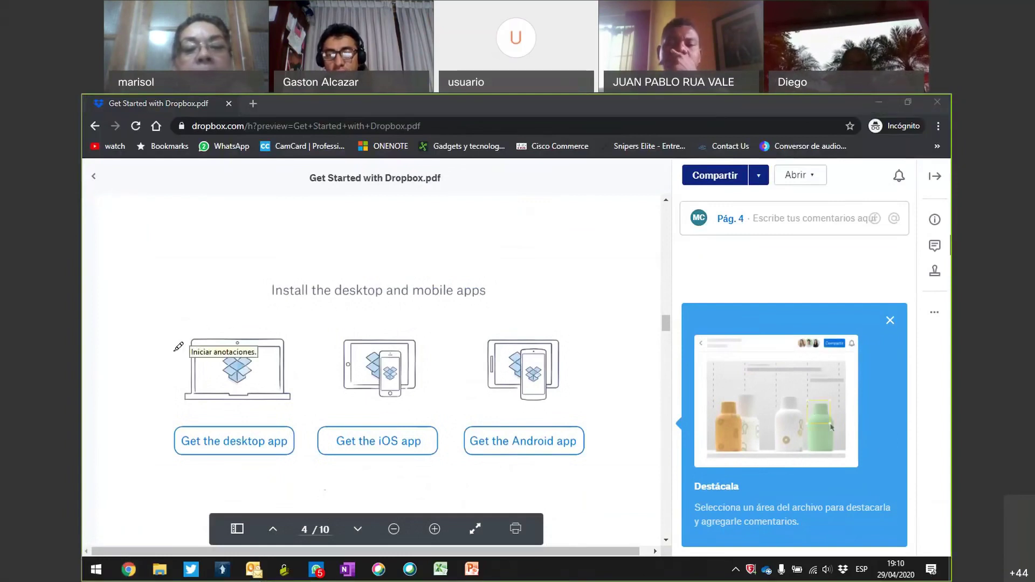
# Circle the desktop, iOS and Android app illustrations on the install page.
pyautogui.moveTo(176, 345); pyautogui.dragTo(241, 311)
pyautogui.click(427, 341)
pyautogui.moveTo(430, 334)
pyautogui.mouseDown()
pyautogui.moveTo(300, 366)
pyautogui.moveTo(427, 324)
pyautogui.mouseUp()
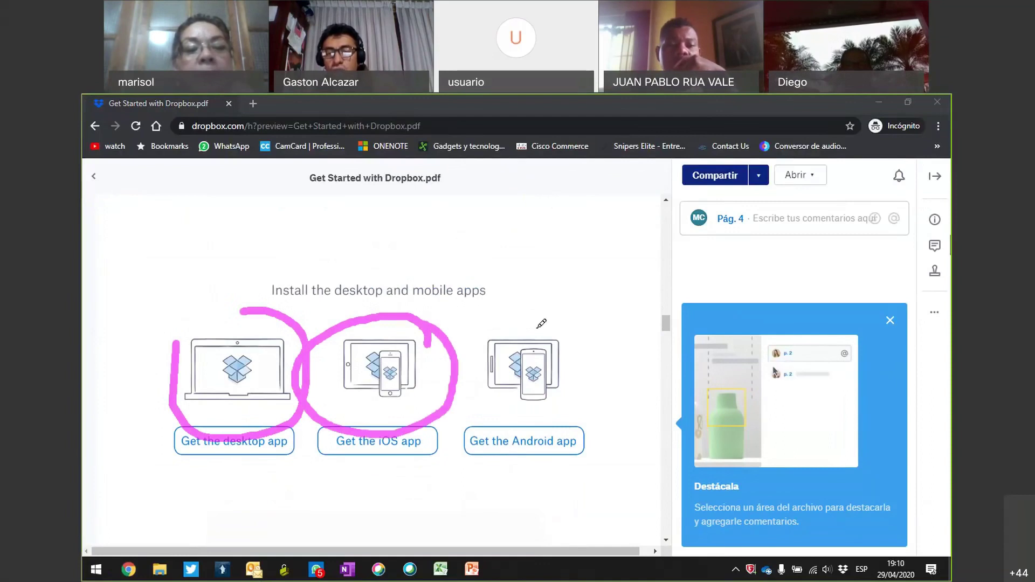
pyautogui.moveTo(549, 321)
pyautogui.mouseDown()
pyautogui.moveTo(441, 375)
pyautogui.moveTo(474, 413)
pyautogui.mouseUp()
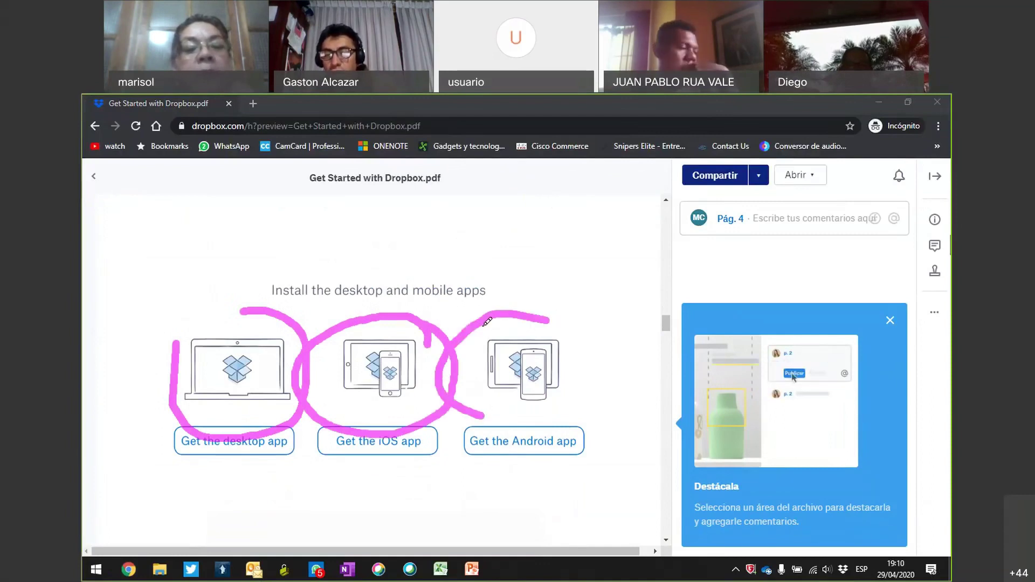
pyautogui.moveTo(551, 320)
pyautogui.mouseDown()
pyautogui.moveTo(597, 343)
pyautogui.moveTo(518, 426)
pyautogui.moveTo(477, 417)
pyautogui.mouseUp()
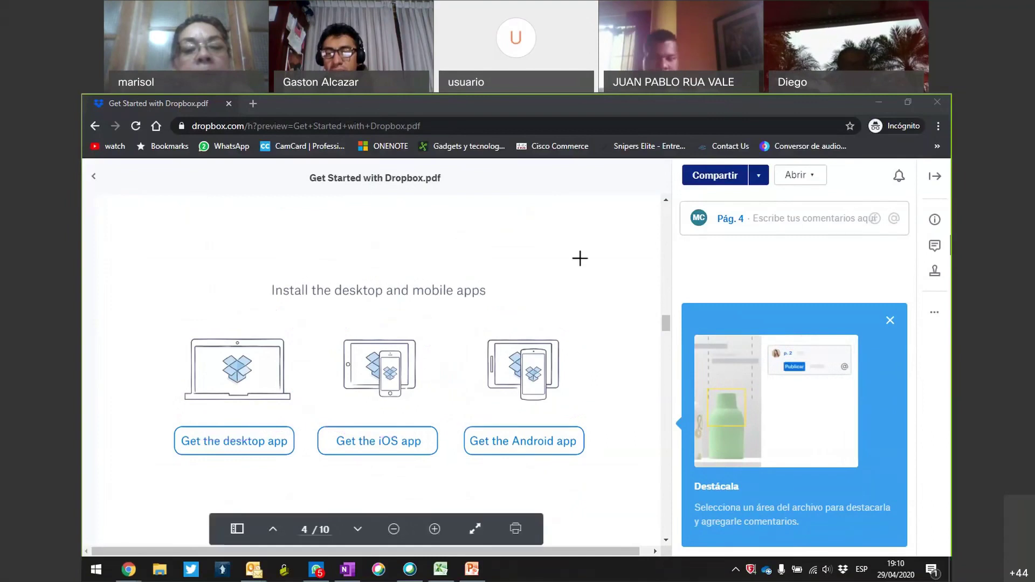
# Browse pages 4–6 of the preview, then return to page 1.
pyautogui.scroll(-8, 580, 258)
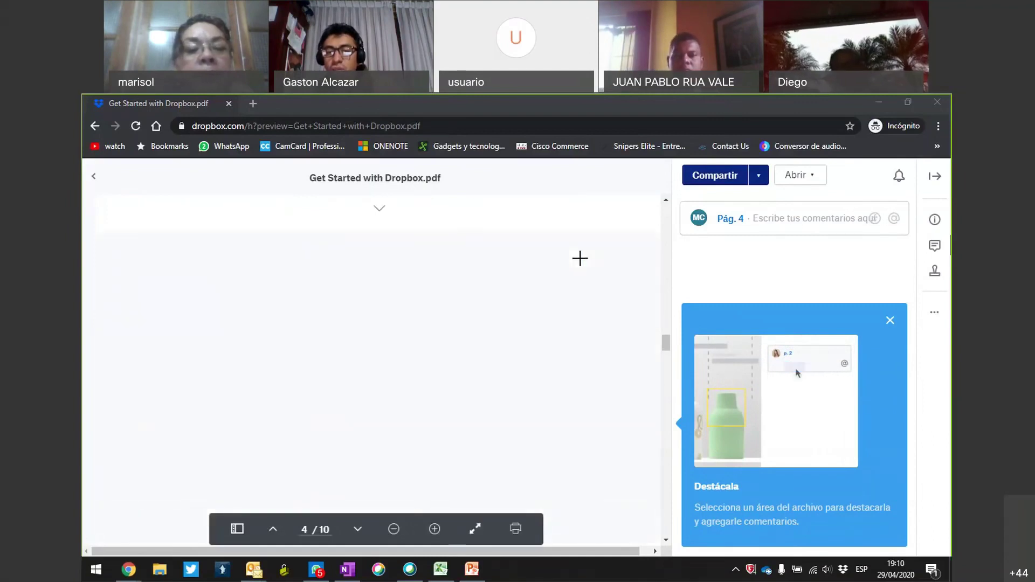
pyautogui.scroll(-10, 580, 259)
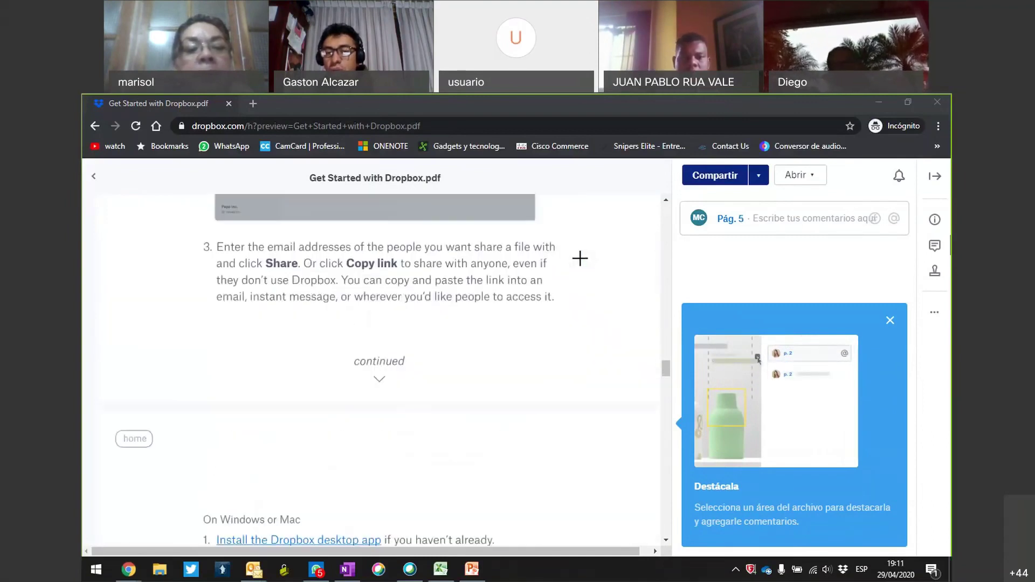
pyautogui.scroll(-12, 579, 258)
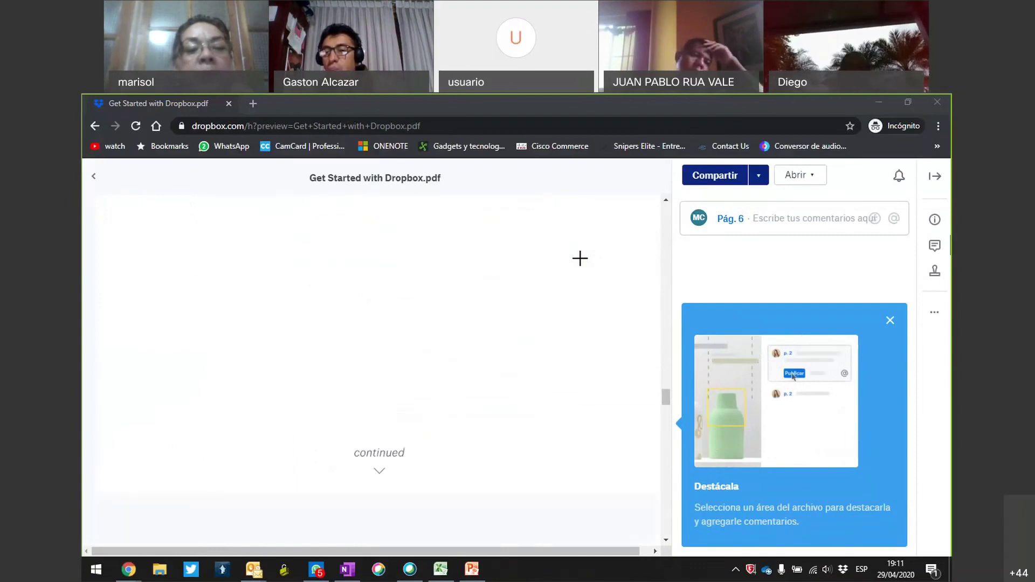
pyautogui.scroll(5, 580, 259)
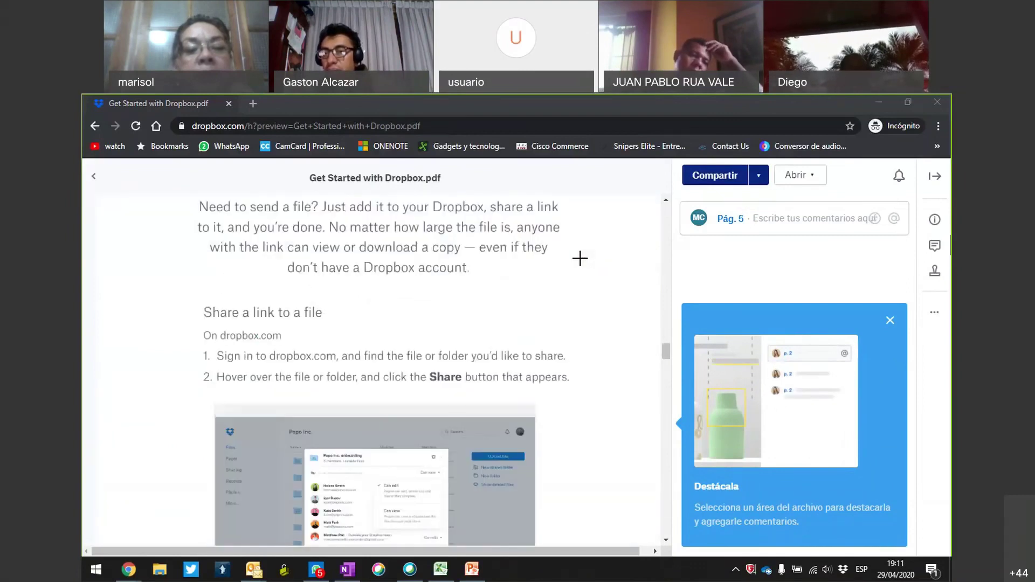
pyautogui.scroll(6, 580, 258)
pyautogui.scroll(4, 568, 229)
pyautogui.scroll(15, 568, 229)
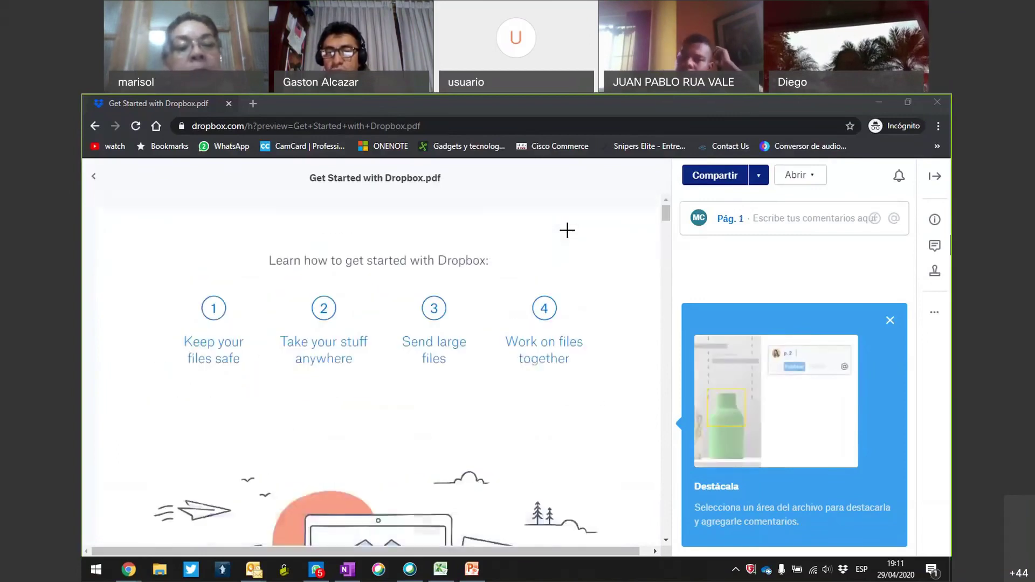
pyautogui.click(623, 247)
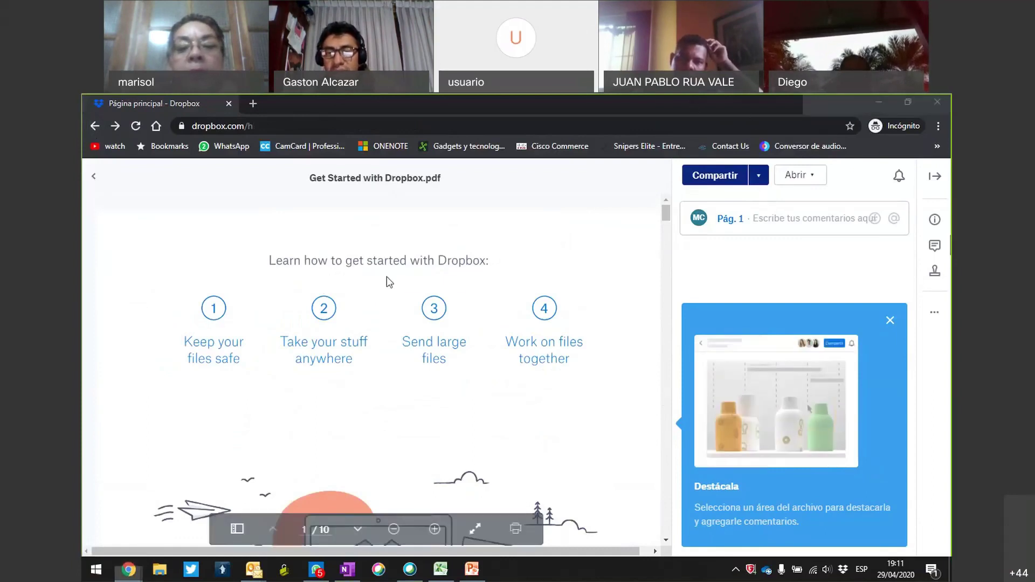
pyautogui.moveTo(364, 257)
pyautogui.mouseDown()
pyautogui.moveTo(254, 345)
pyautogui.moveTo(550, 367)
pyautogui.moveTo(520, 296)
pyautogui.moveTo(385, 278)
pyautogui.mouseUp()
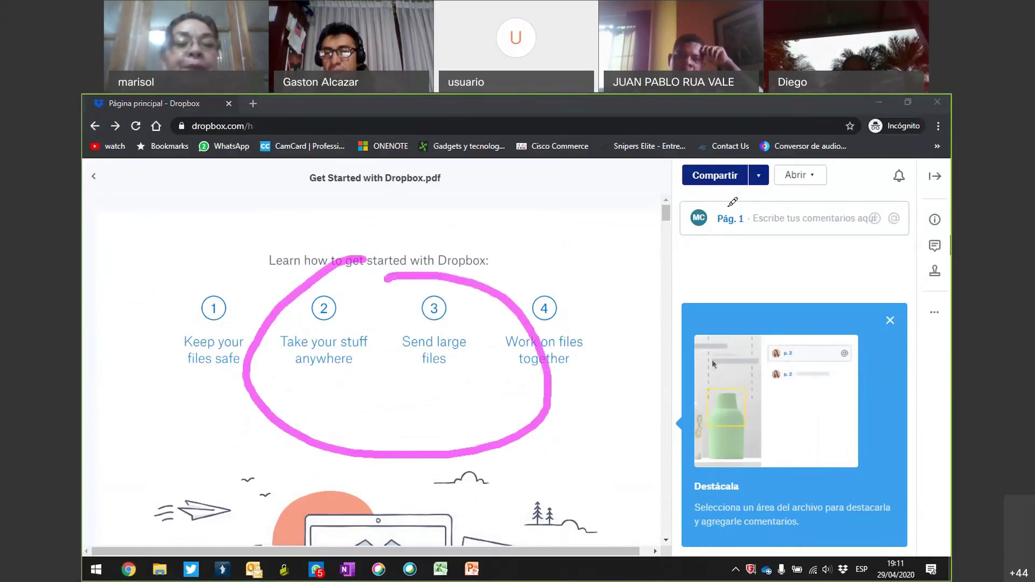
pyautogui.moveTo(727, 202)
pyautogui.mouseDown()
pyautogui.moveTo(703, 234)
pyautogui.moveTo(752, 201)
pyautogui.moveTo(681, 208)
pyautogui.mouseUp()
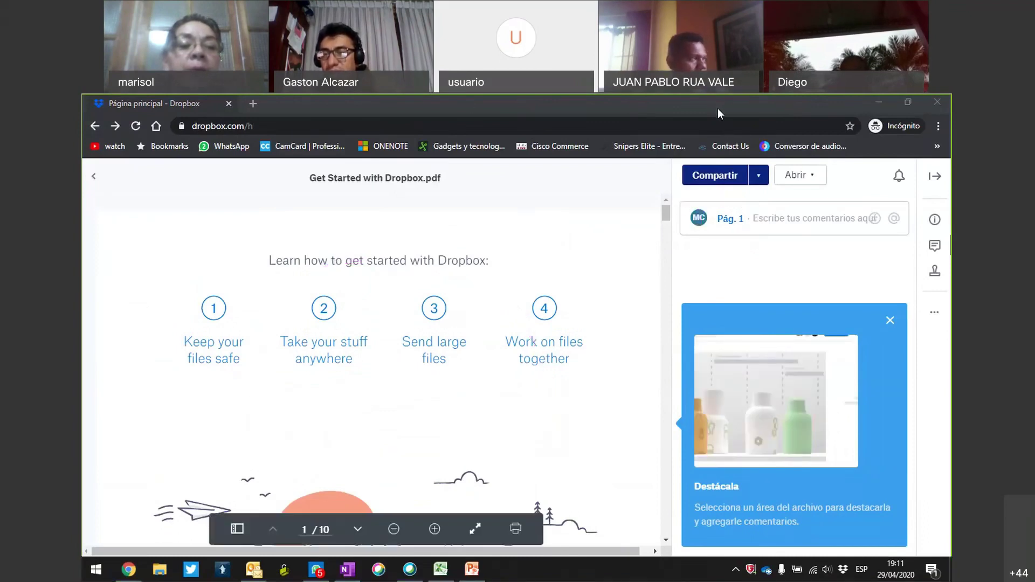
pyautogui.moveTo(547, 384)
pyautogui.mouseDown()
pyautogui.moveTo(694, 219)
pyautogui.moveTo(766, 156)
pyautogui.moveTo(671, 186)
pyautogui.moveTo(781, 199)
pyautogui.mouseUp()
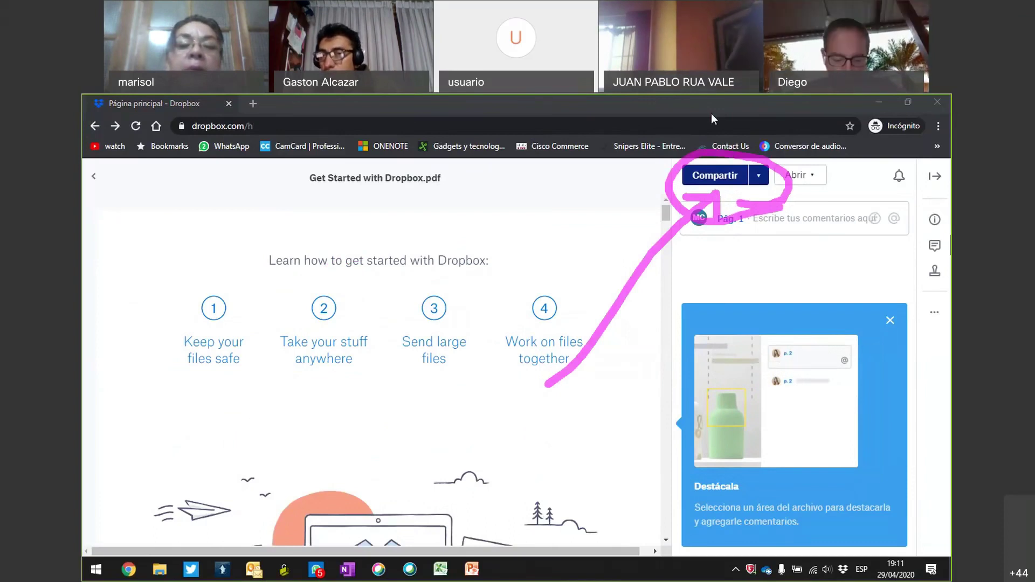
# Open sharing for the PDF and enter the recipient's e-mail address.
pyautogui.click(713, 177)
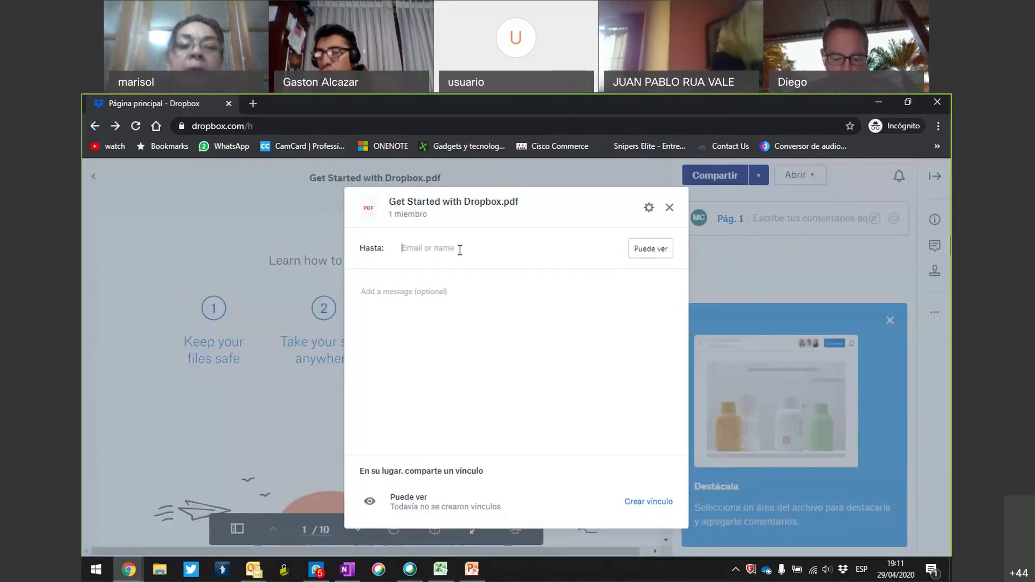
pyautogui.click(425, 250)
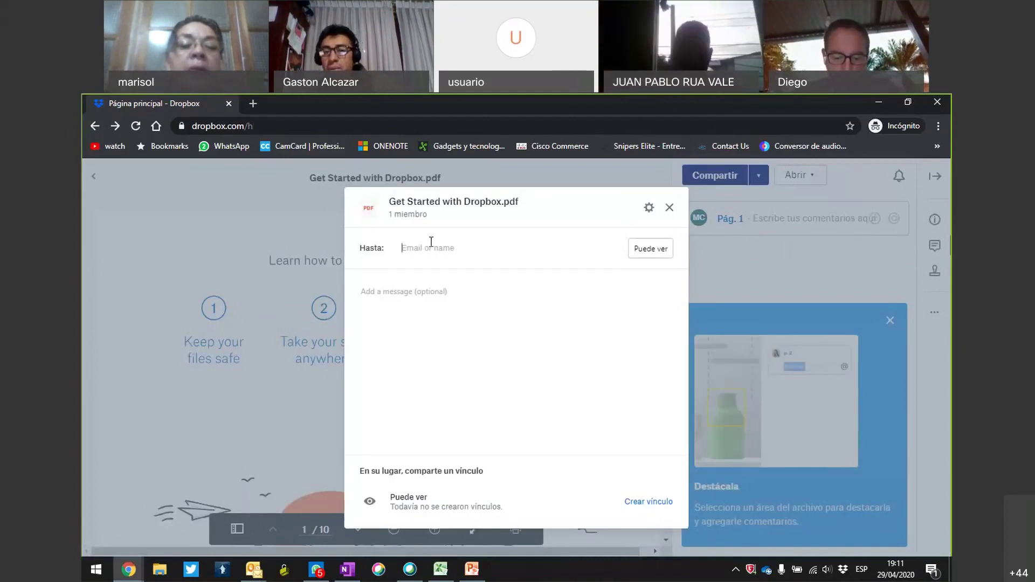
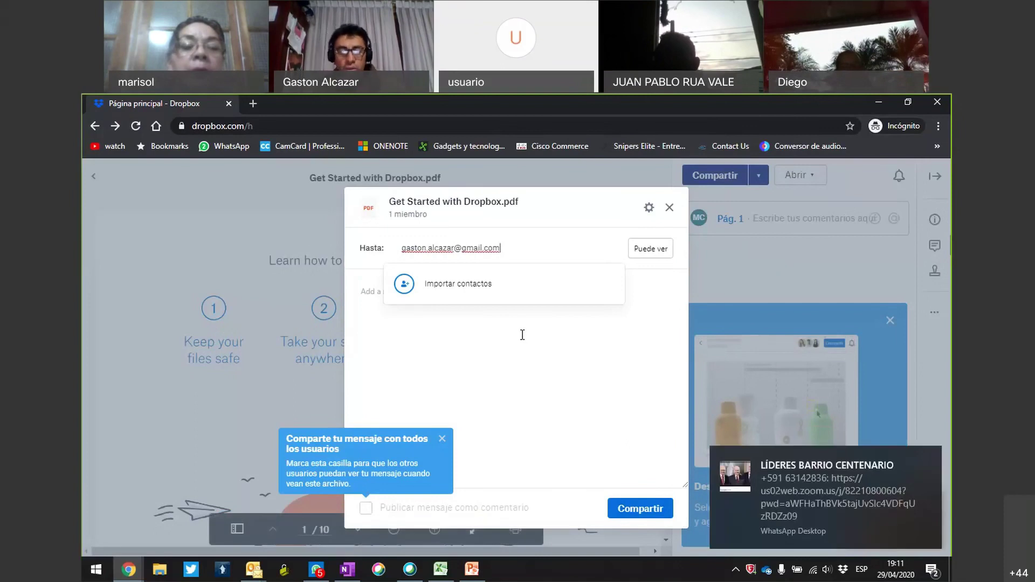
# Write 'Le comparto mi tarea' signed 'Atentamente,' with the sender's name, and post it as a comment.
pyautogui.click(420, 299)
pyautogui.write('Le c')
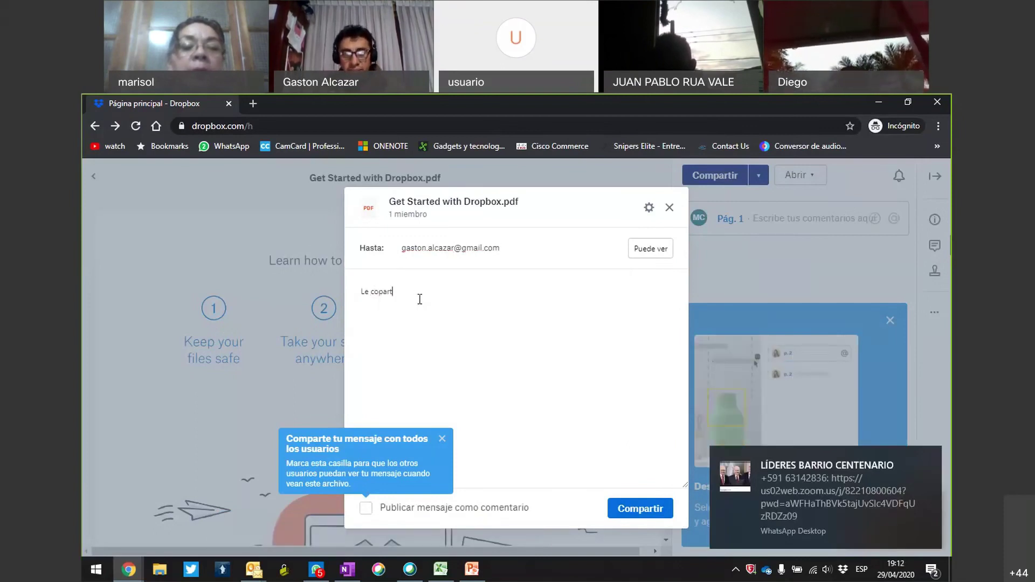
pyautogui.write('omp')
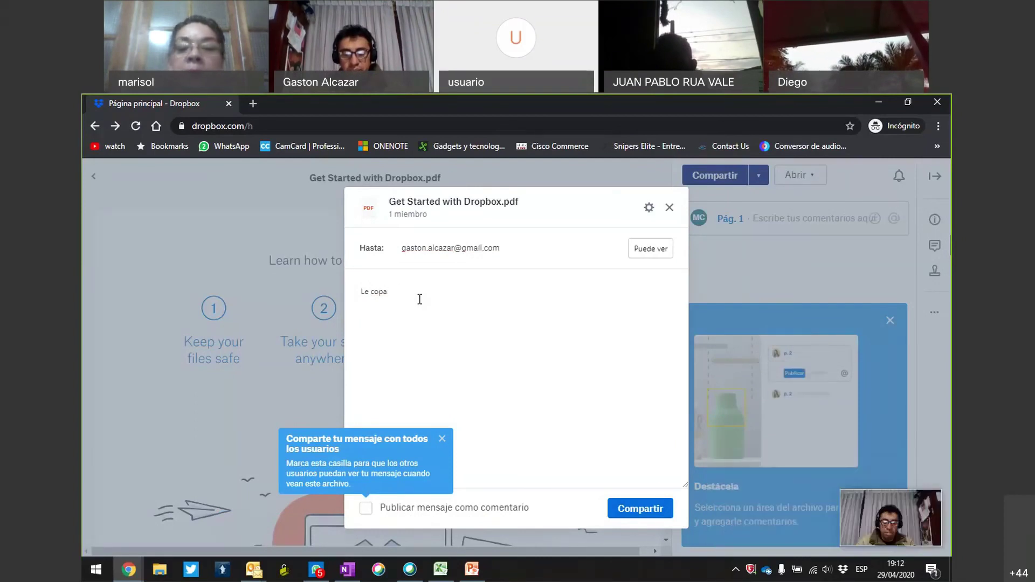
pyautogui.write('arto mi tarea')
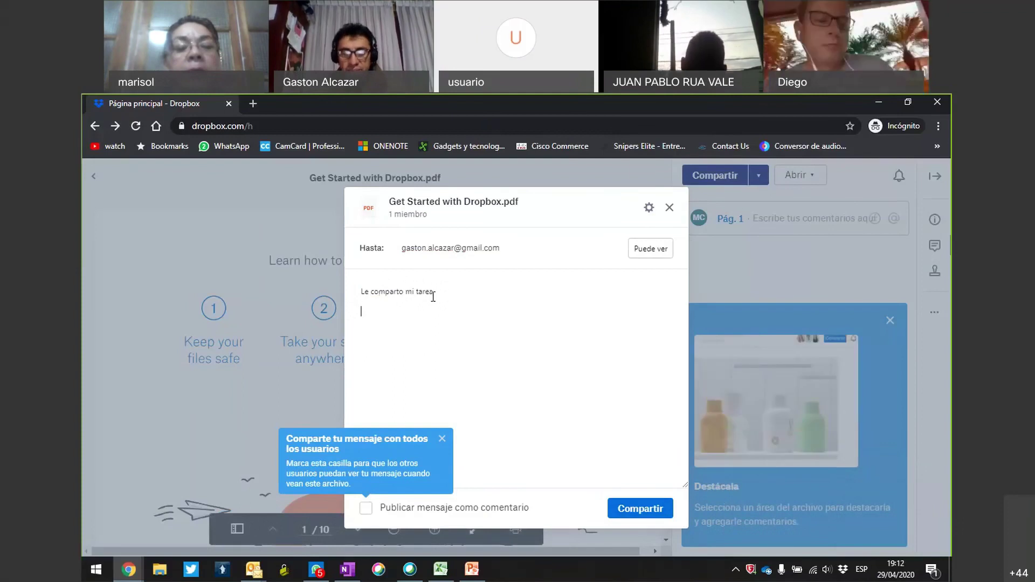
pyautogui.write('Atentamente,')
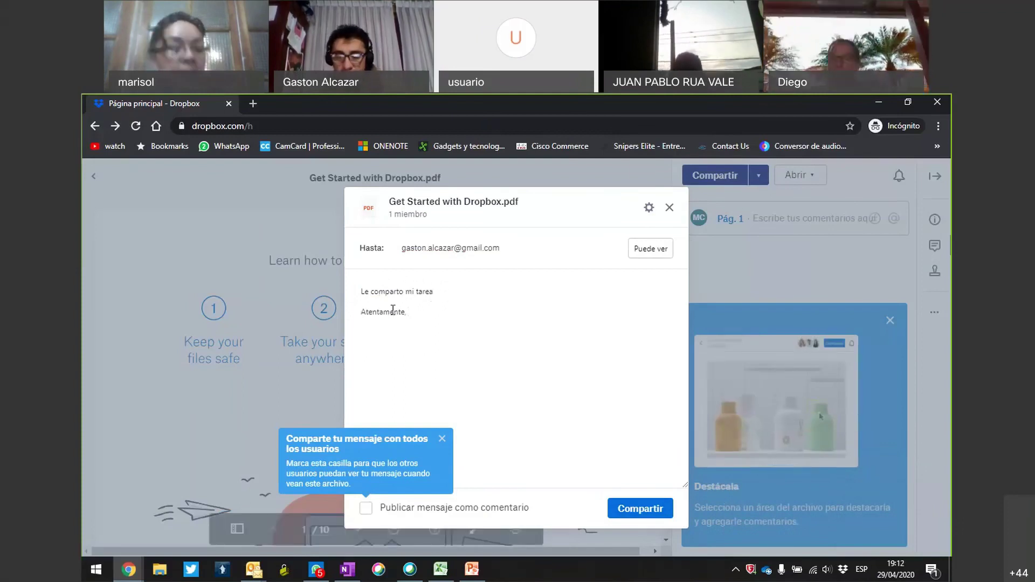
pyautogui.press('Return')
pyautogui.press('Return')
pyautogui.write('Marisol')
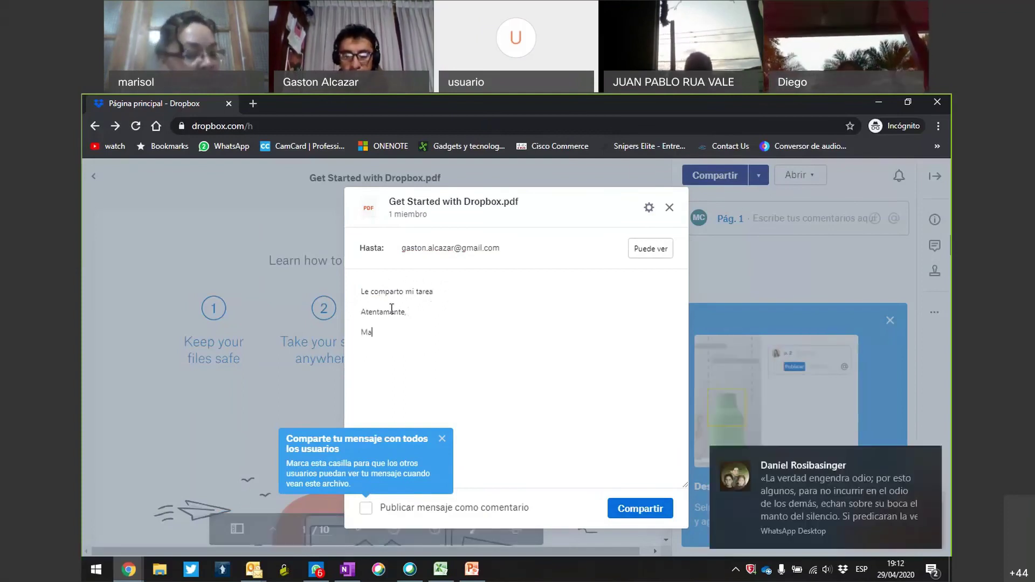
pyautogui.click(365, 509)
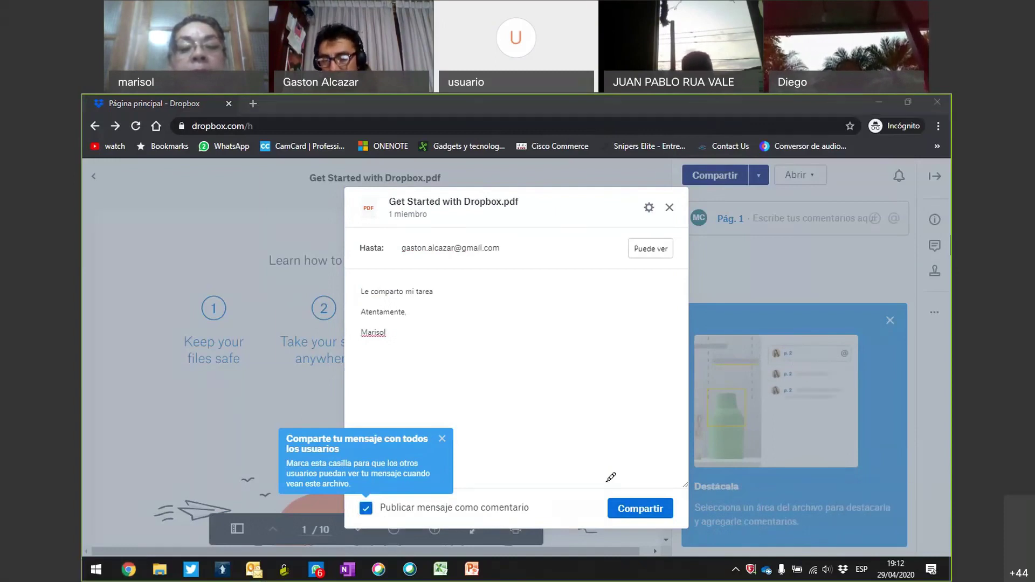
pyautogui.moveTo(647, 484); pyautogui.dragTo(580, 505)
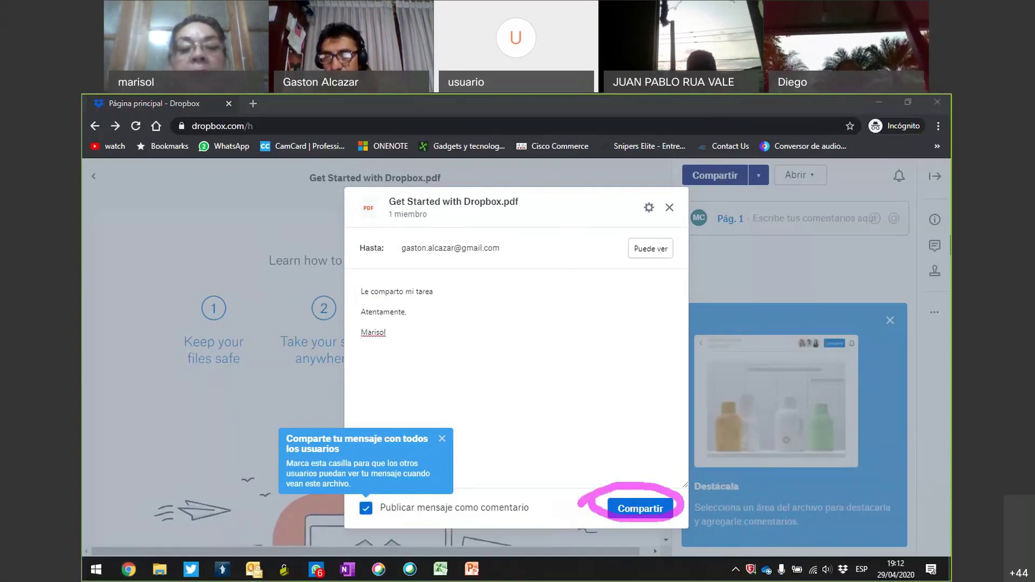
# Send the share, dismiss the chat notification, and minimize the Dropbox window.
pyautogui.click(650, 511)
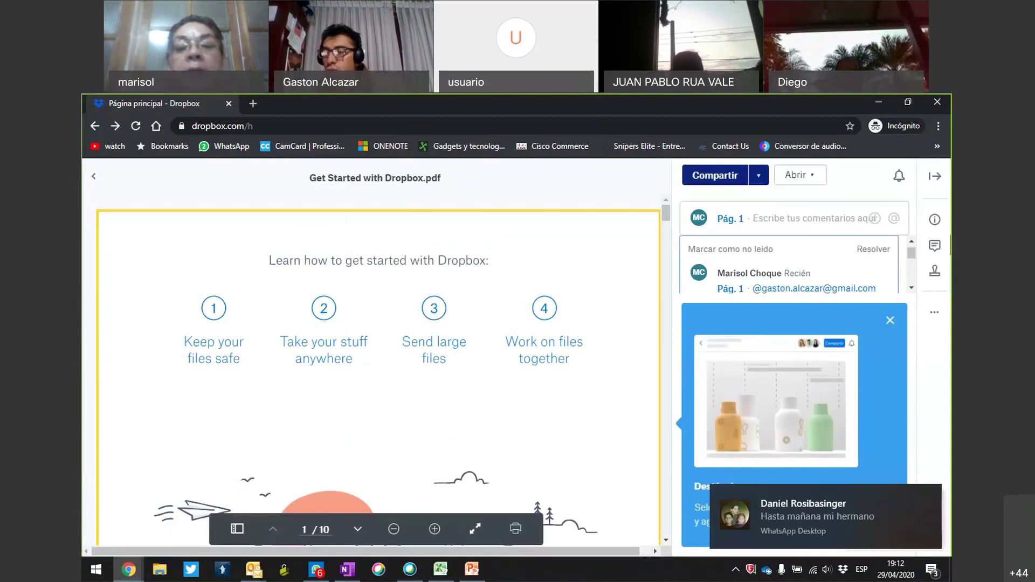
pyautogui.click(932, 494)
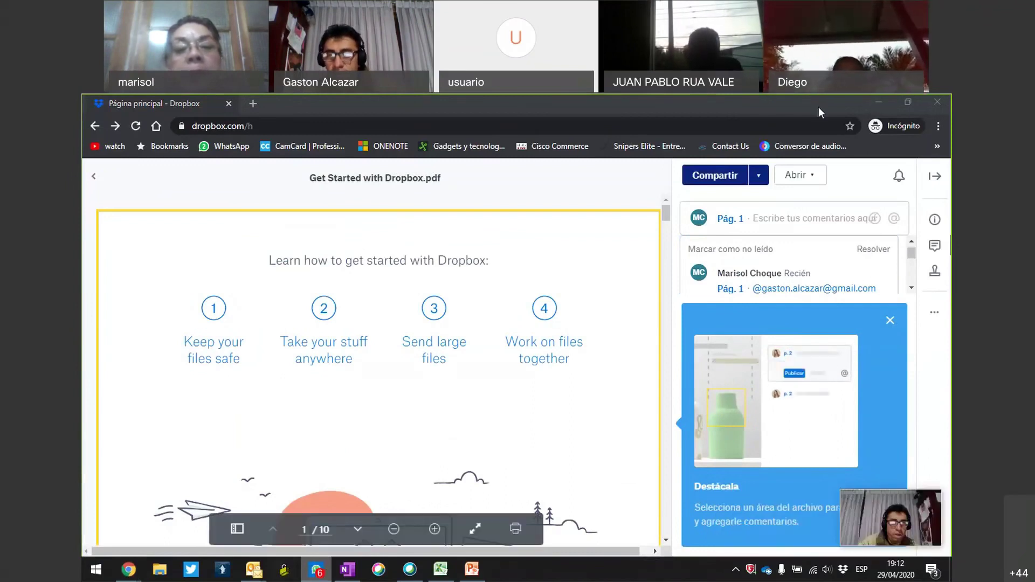
pyautogui.click(820, 144)
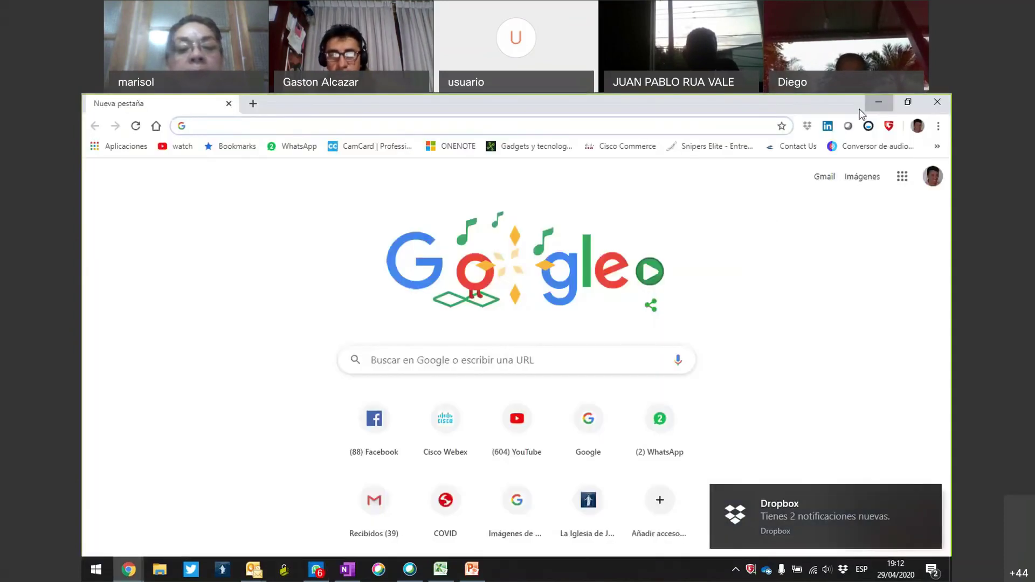
# Switch to the Gmail inbox tab and refresh it to check for the share.
pyautogui.click(879, 103)
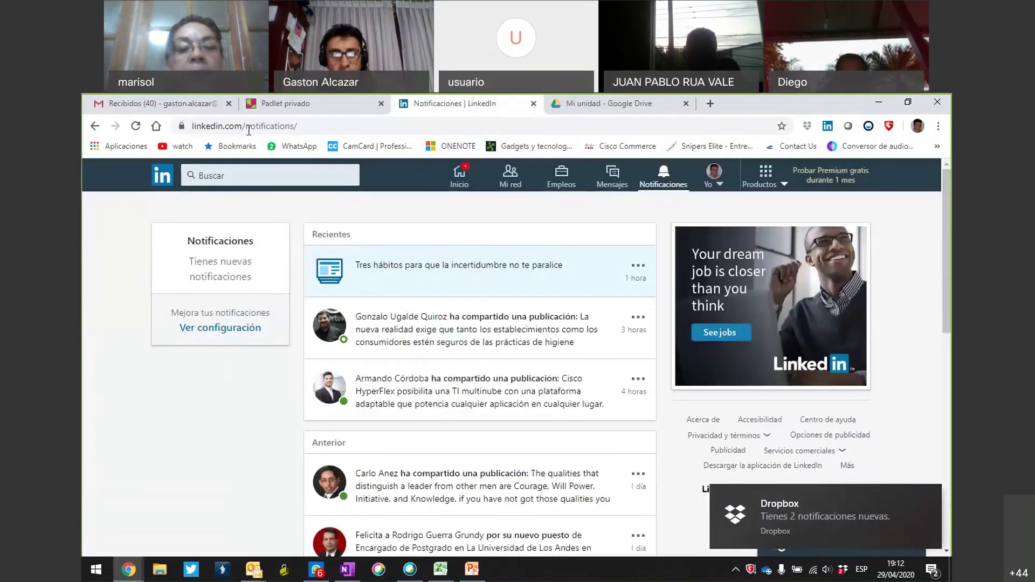
pyautogui.click(157, 103)
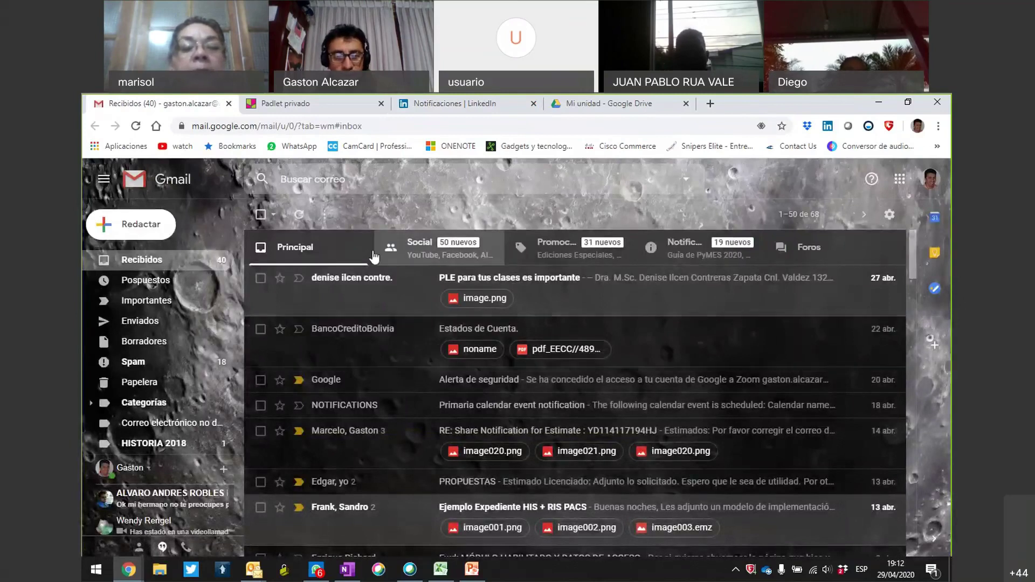
pyautogui.click(300, 215)
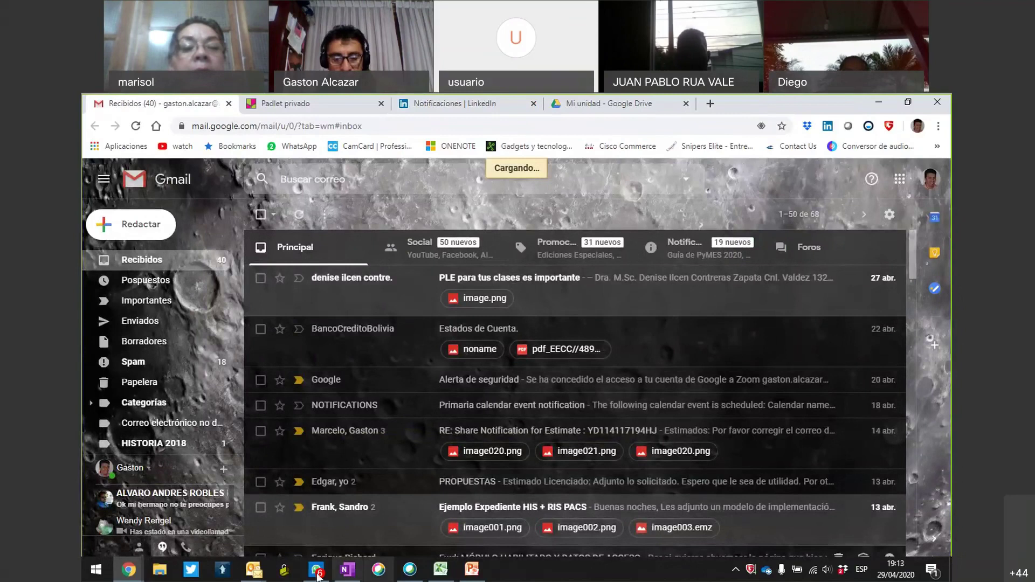
pyautogui.click(139, 572)
pyautogui.click(458, 512)
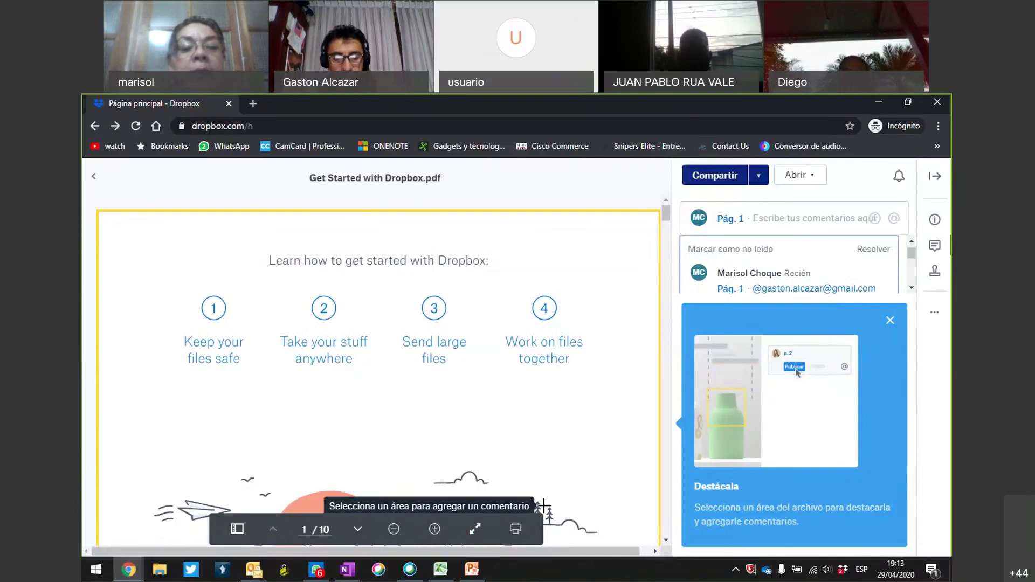
# Refresh Gmail, show Notificaciones, and open the Dropbox share email for the PDF.
pyautogui.click(130, 569)
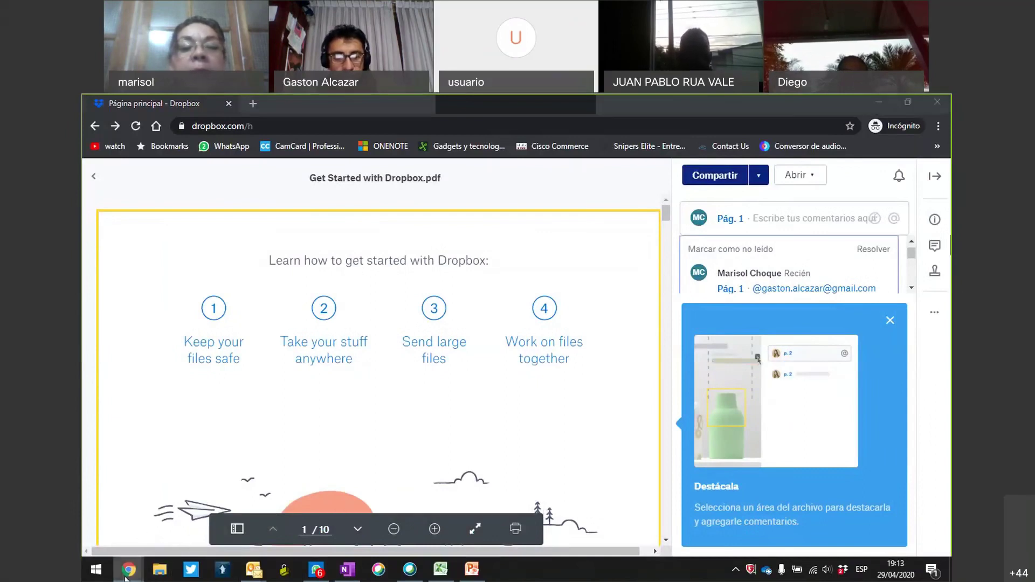
pyautogui.click(129, 544)
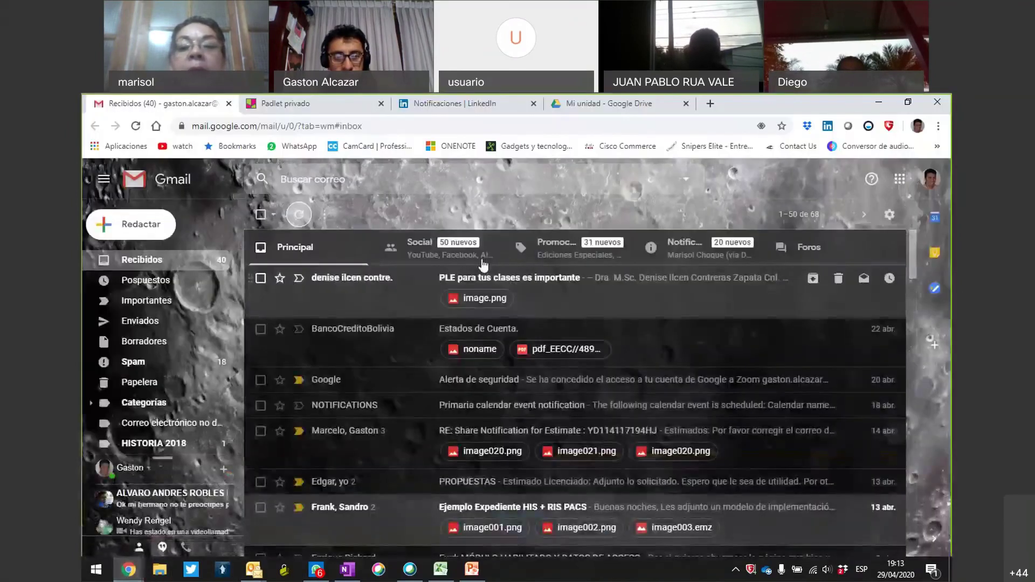
pyautogui.click(300, 215)
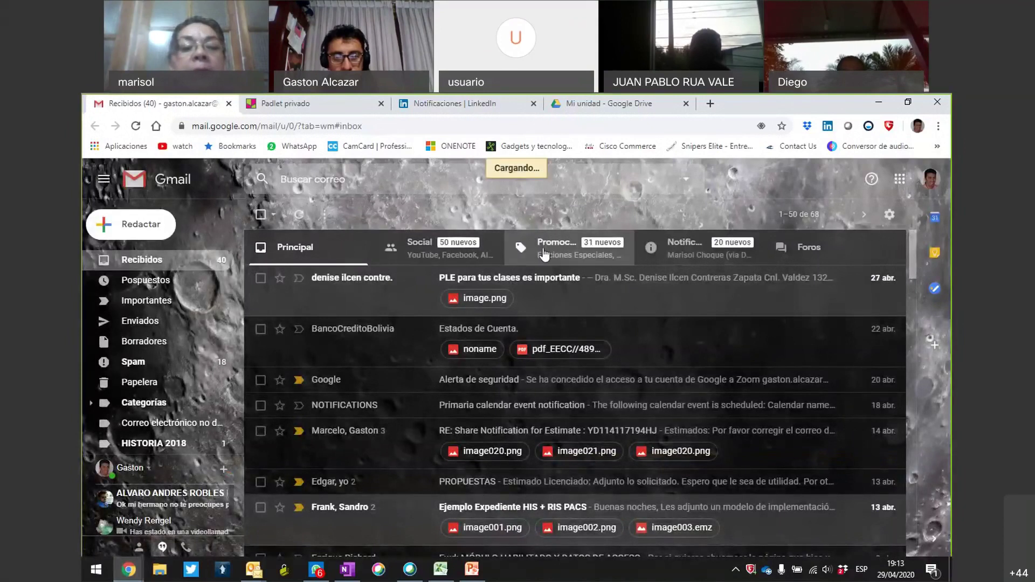
pyautogui.click(634, 264)
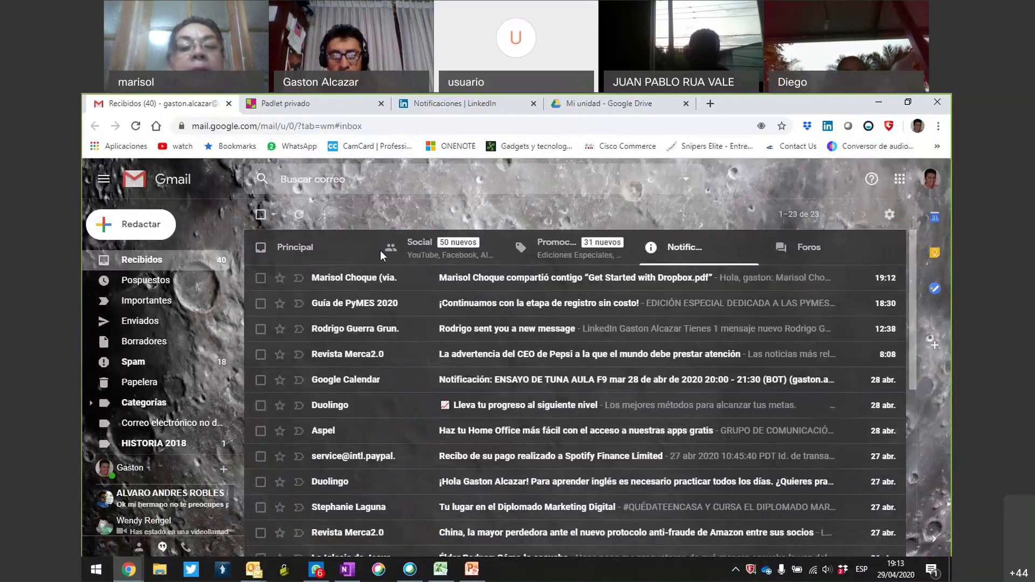
pyautogui.moveTo(380, 246)
pyautogui.mouseDown()
pyautogui.moveTo(491, 303)
pyautogui.moveTo(721, 270)
pyautogui.moveTo(550, 242)
pyautogui.moveTo(342, 239)
pyautogui.mouseUp()
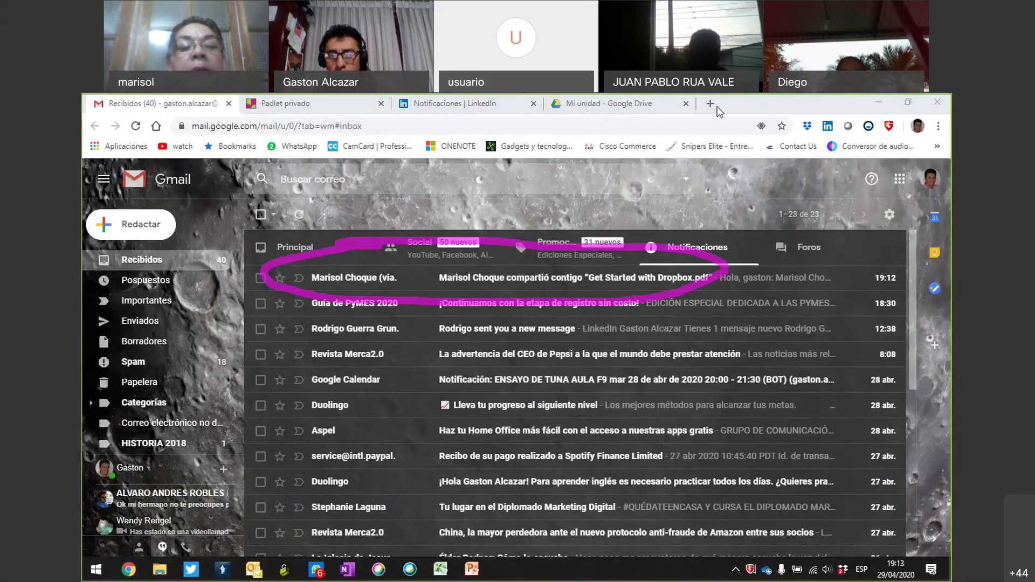
pyautogui.click(380, 277)
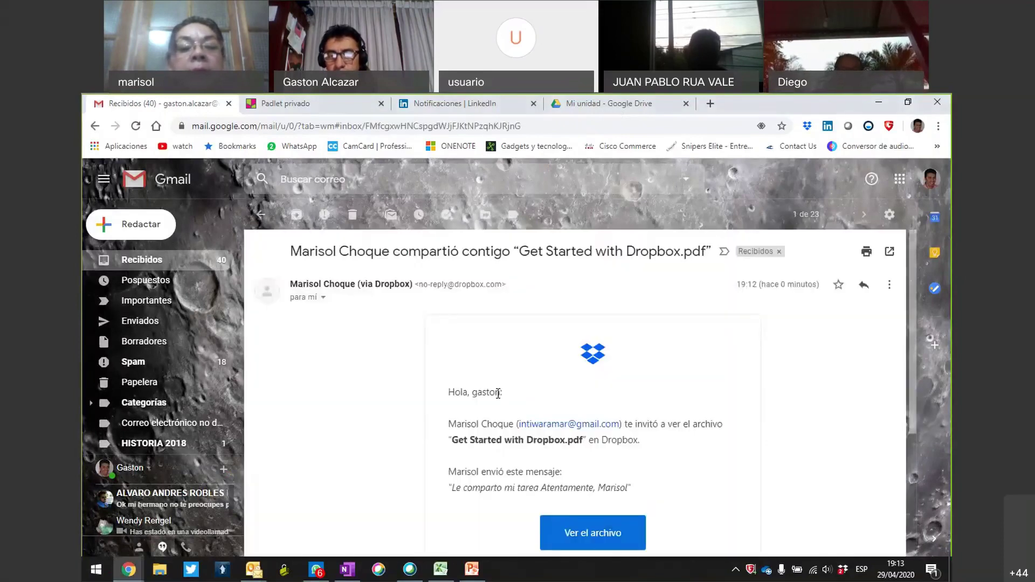
# Follow the email's 'Ver el archivo' link to view Get Started with Dropbox.pdf.
pyautogui.scroll(-1, 678, 445)
pyautogui.scroll(-1, 681, 446)
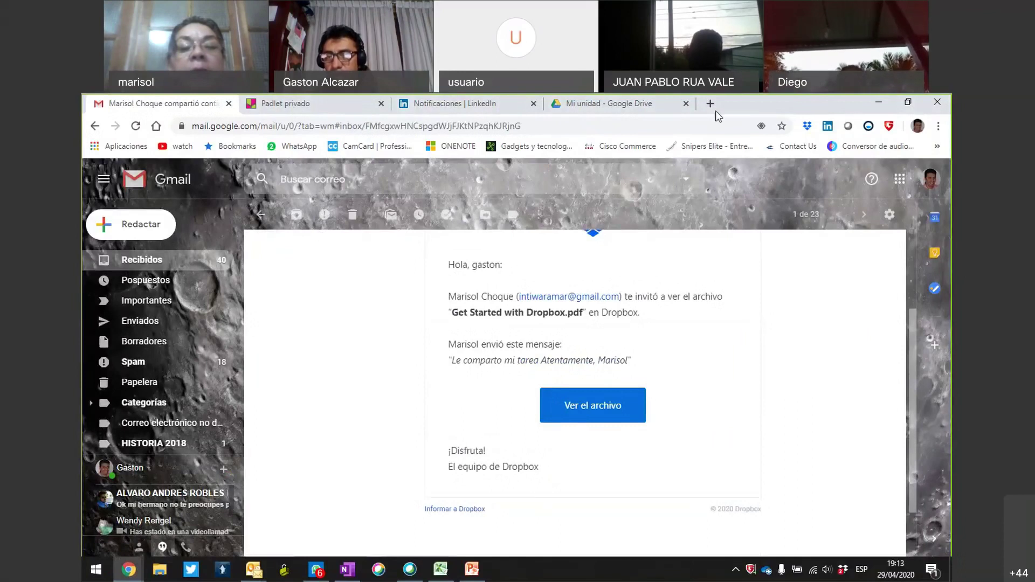
pyautogui.moveTo(634, 377)
pyautogui.mouseDown()
pyautogui.moveTo(519, 418)
pyautogui.moveTo(542, 365)
pyautogui.moveTo(503, 380)
pyautogui.mouseUp()
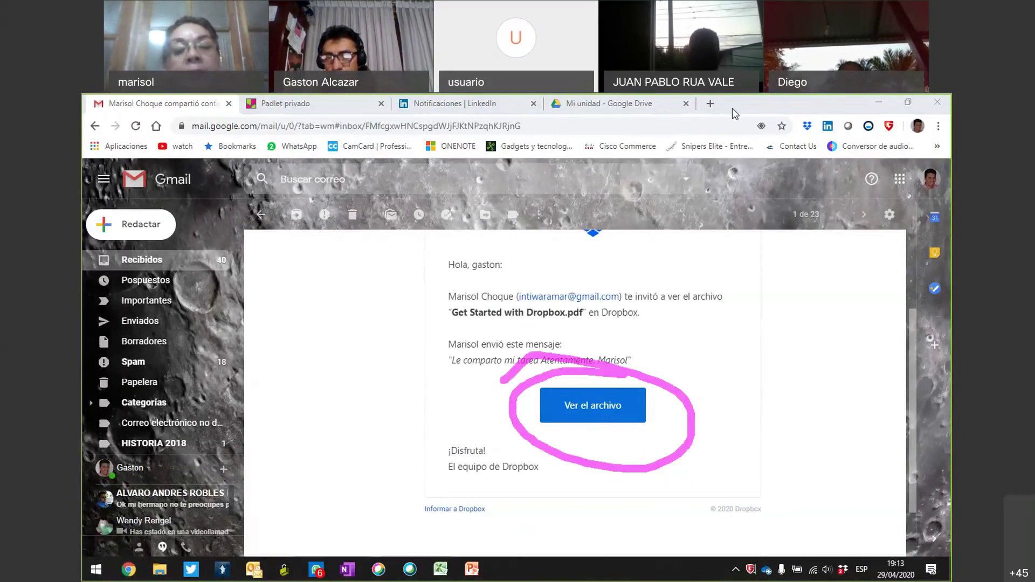
pyautogui.click(583, 403)
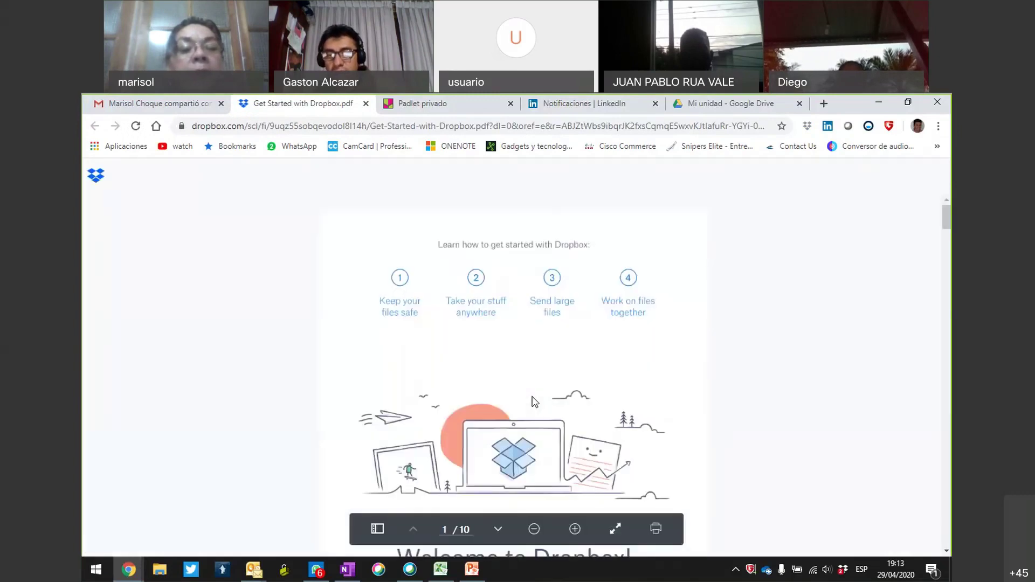
# Scroll the shared PDF, then return to the incognito Dropbox window and go back to Inicio.
pyautogui.scroll(-5, 534, 402)
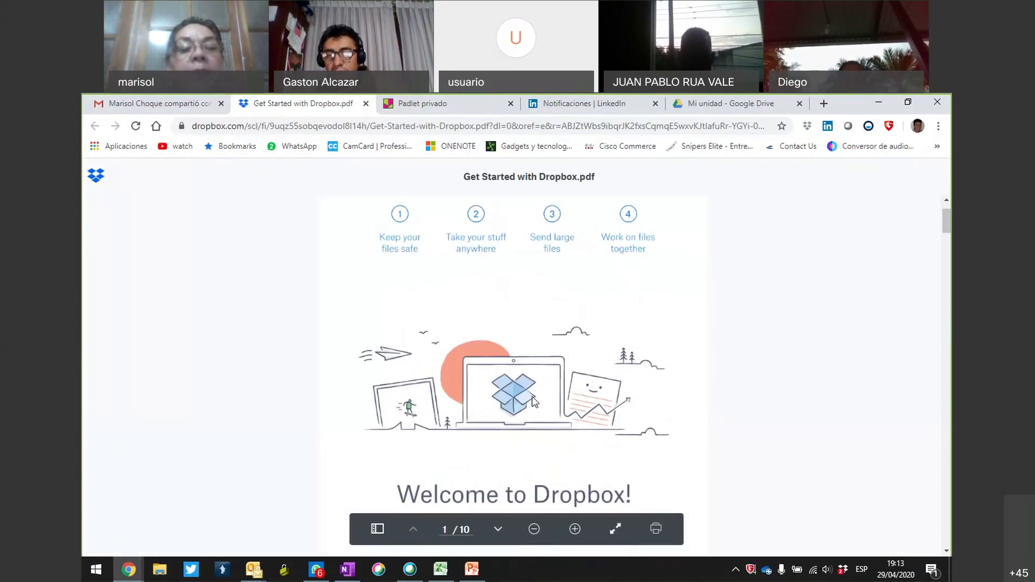
pyautogui.scroll(-10, 534, 401)
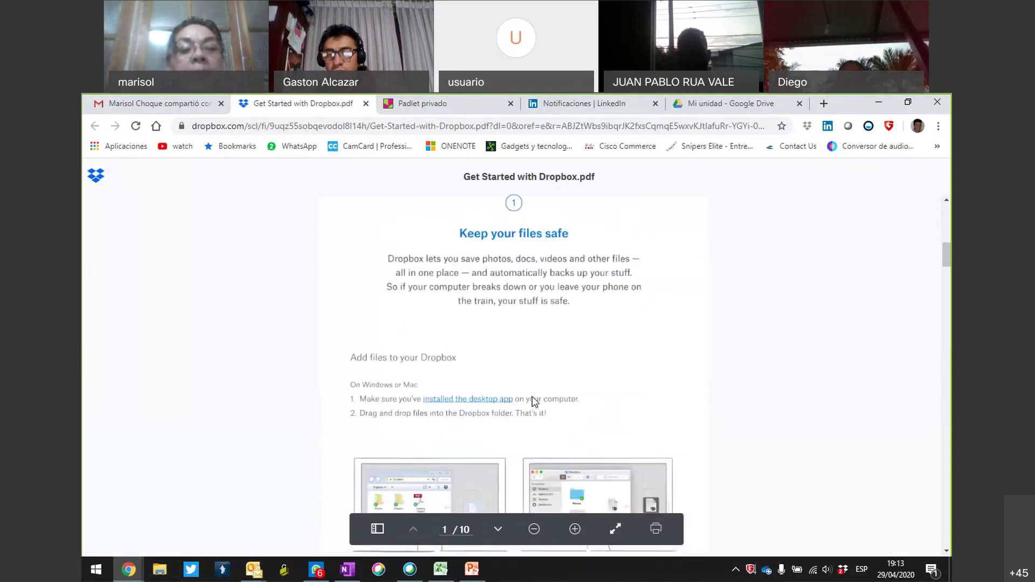
pyautogui.scroll(-10, 534, 402)
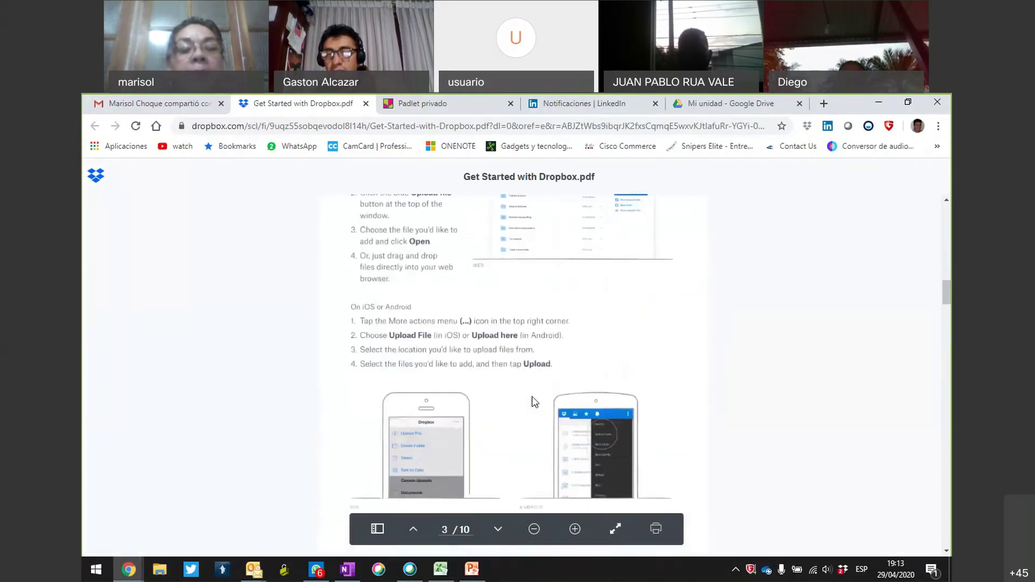
pyautogui.scroll(-5, 532, 400)
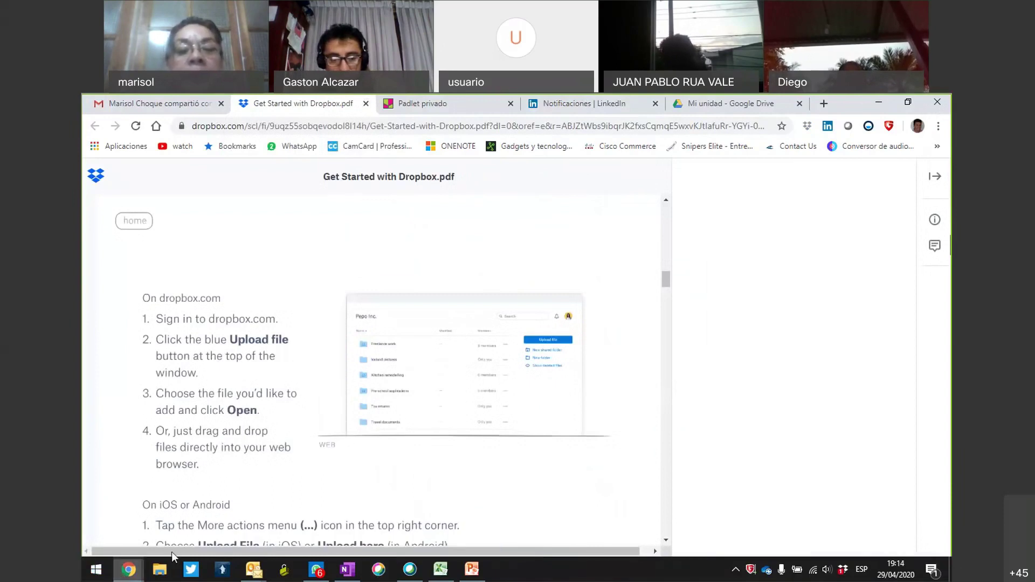
pyautogui.moveTo(171, 552)
pyautogui.click(399, 492)
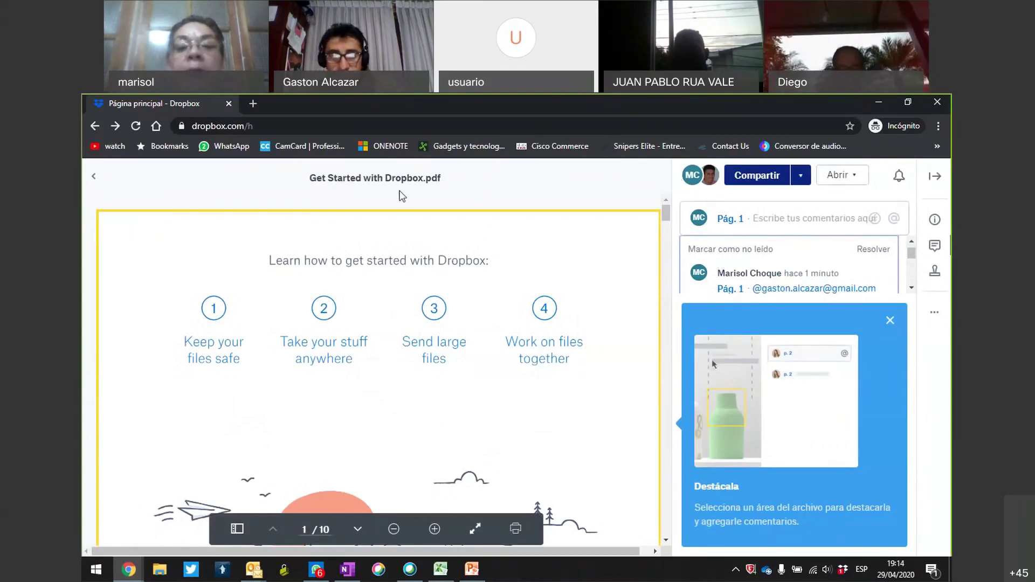
pyautogui.click(97, 179)
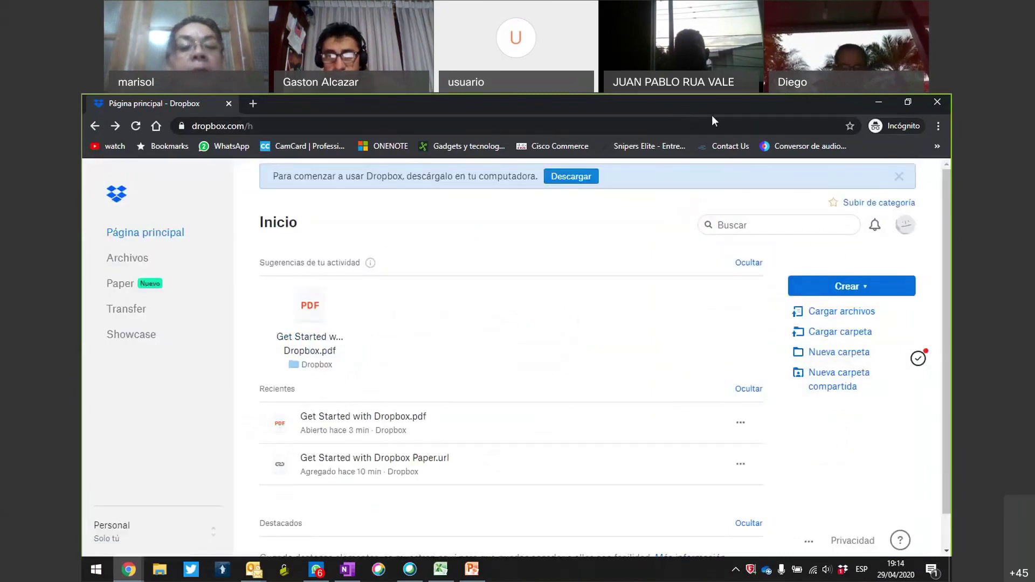
# Highlight the suggested PDF and create options, then choose 'Cargar archivos' to upload from the computer.
pyautogui.moveTo(303, 272)
pyautogui.mouseDown()
pyautogui.moveTo(300, 377)
pyautogui.moveTo(287, 275)
pyautogui.mouseUp()
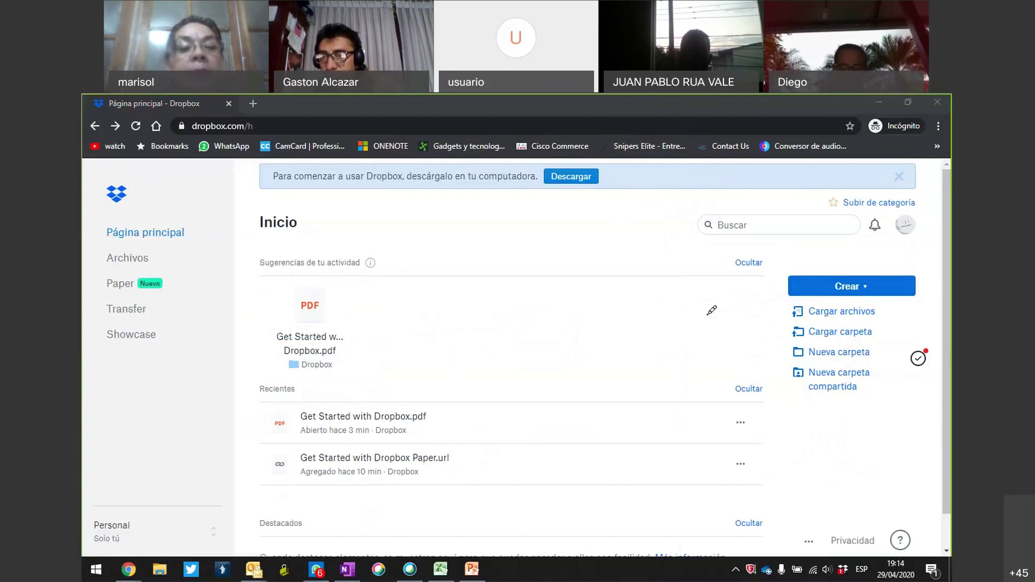
pyautogui.moveTo(736, 327)
pyautogui.mouseDown()
pyautogui.moveTo(927, 325)
pyautogui.moveTo(794, 262)
pyautogui.moveTo(735, 345)
pyautogui.mouseUp()
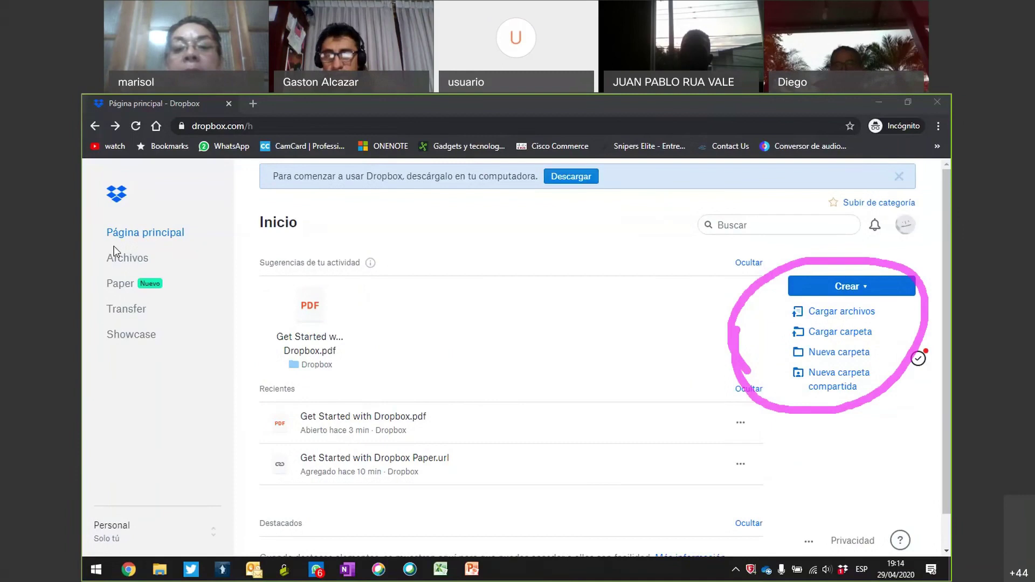
pyautogui.click(771, 312)
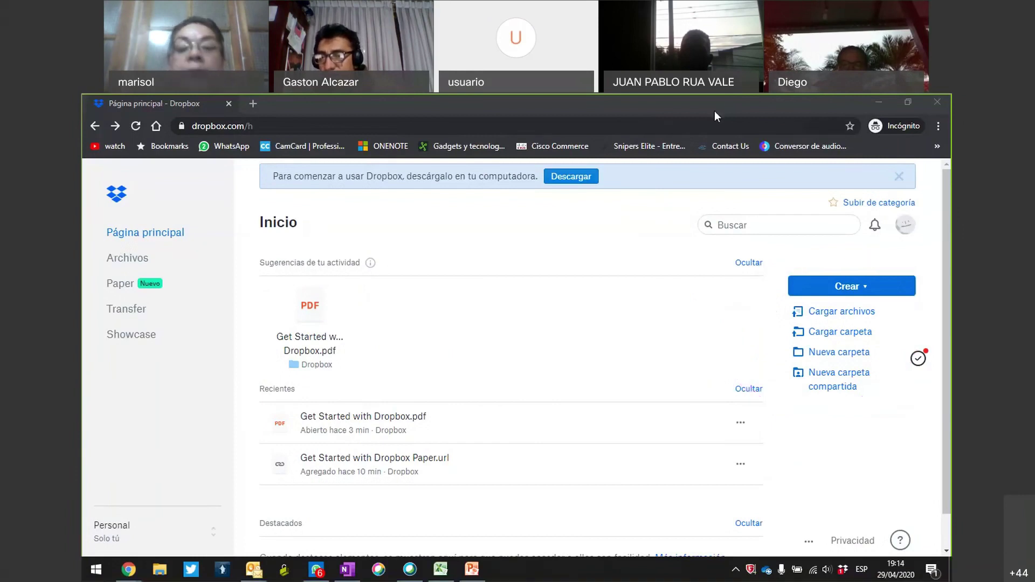
pyautogui.click(830, 316)
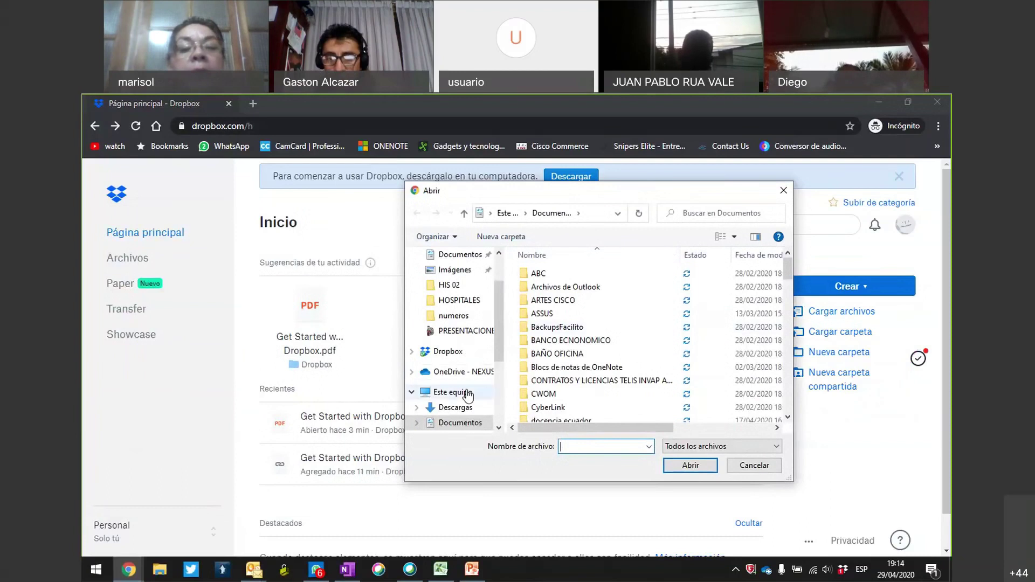
# Pick the CIDE presentation from Este equipo > Escritorio as the file to upload.
pyautogui.click(468, 392)
pyautogui.moveTo(496, 339); pyautogui.dragTo(496, 378)
pyautogui.click(454, 305)
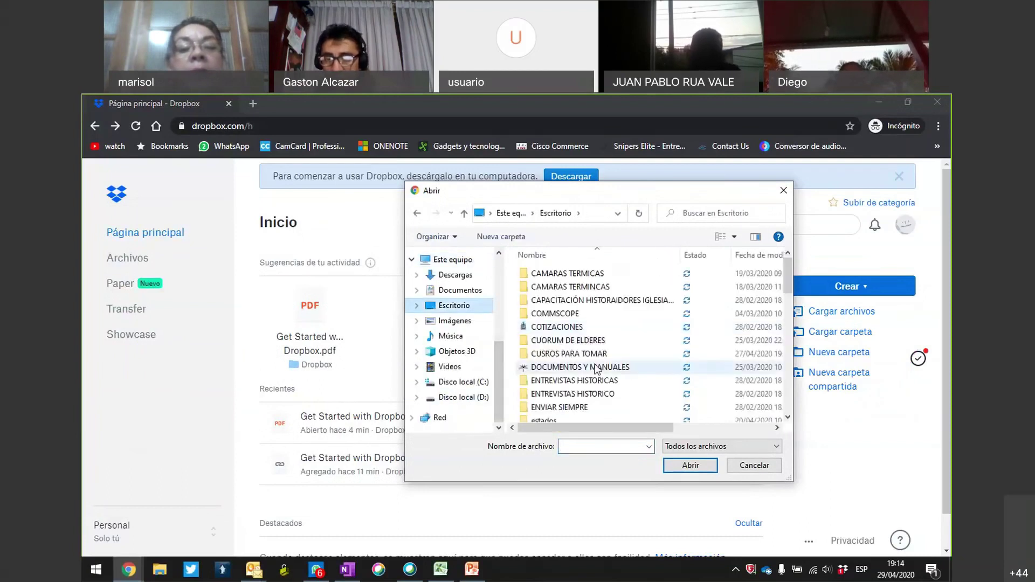
pyautogui.scroll(-10, 597, 370)
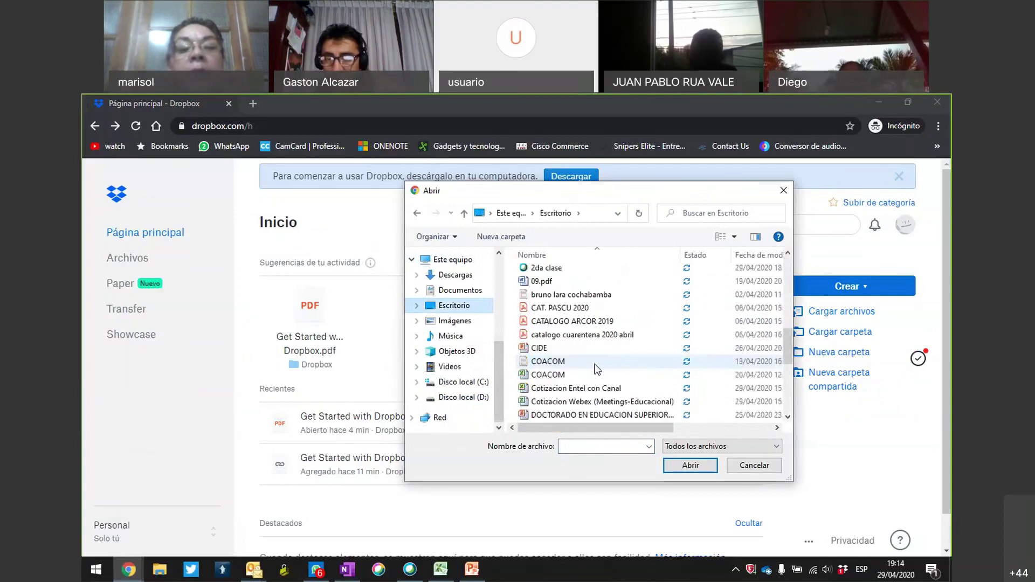
pyautogui.click(538, 351)
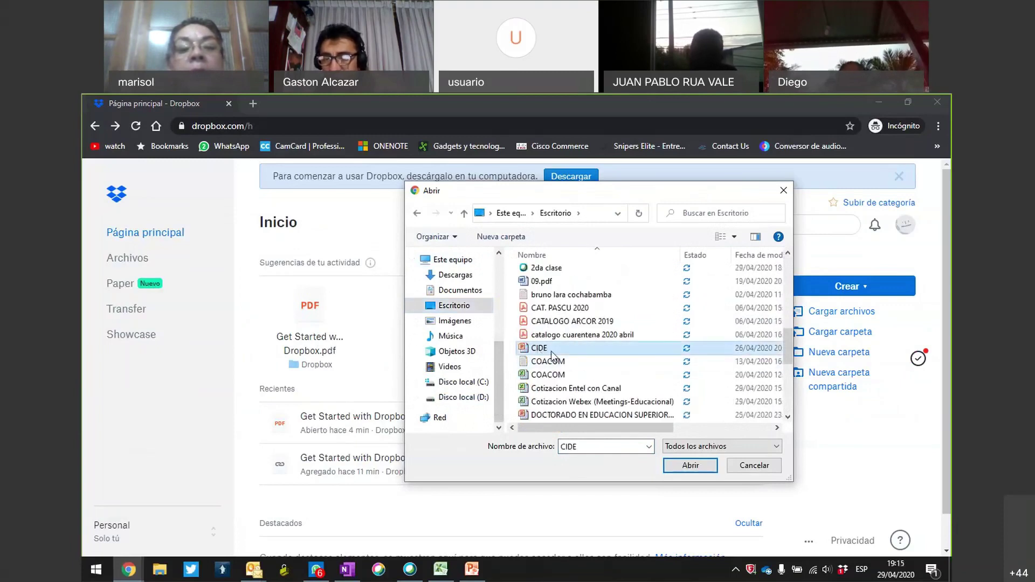
pyautogui.click(683, 463)
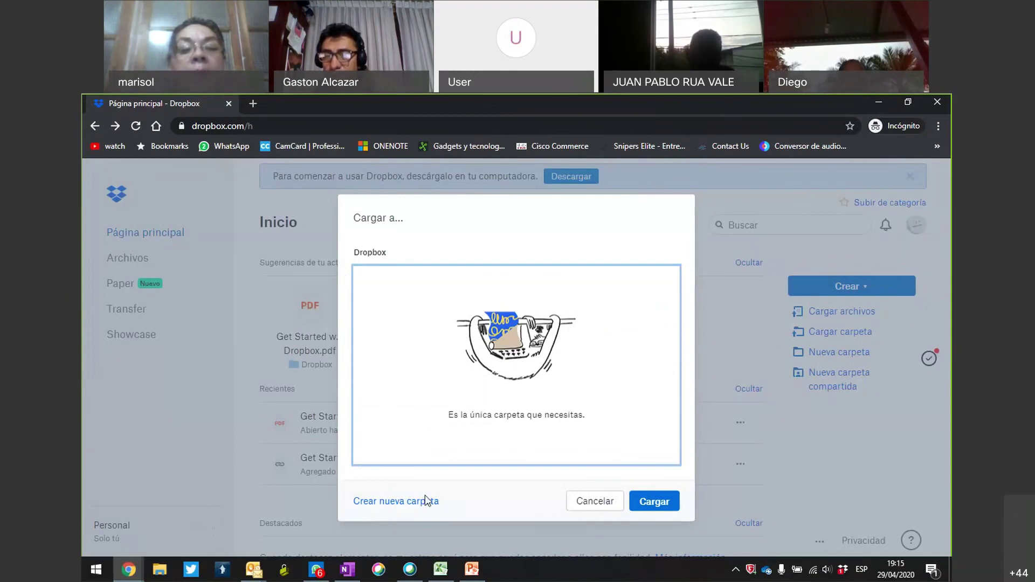
# Annotate the new-folder and Cargar options, then upload CIDE.pptx to the Dropbox root.
pyautogui.moveTo(355, 515); pyautogui.dragTo(354, 470)
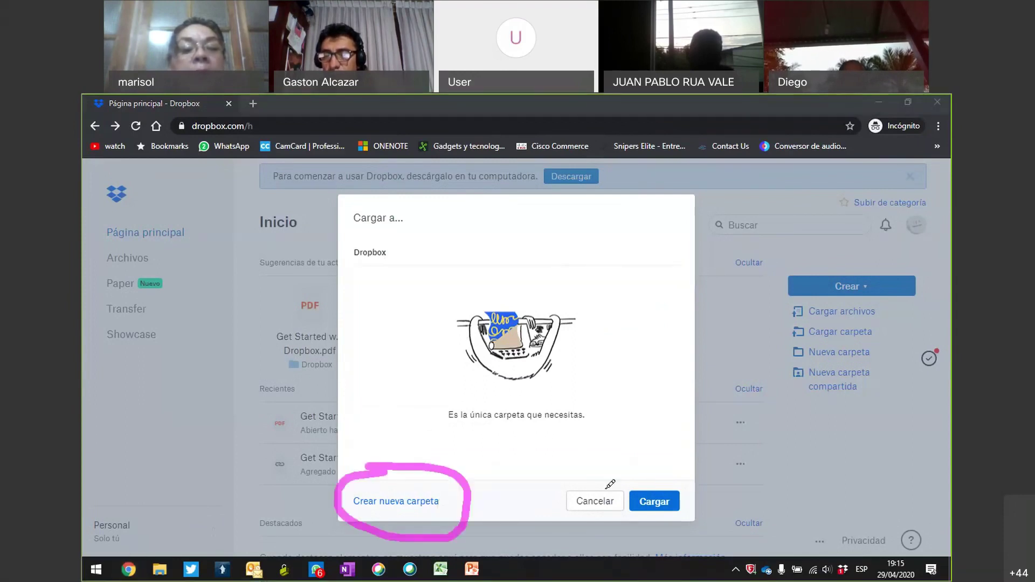
pyautogui.moveTo(636, 477)
pyautogui.mouseDown()
pyautogui.moveTo(632, 531)
pyautogui.moveTo(649, 467)
pyautogui.moveTo(618, 479)
pyautogui.mouseUp()
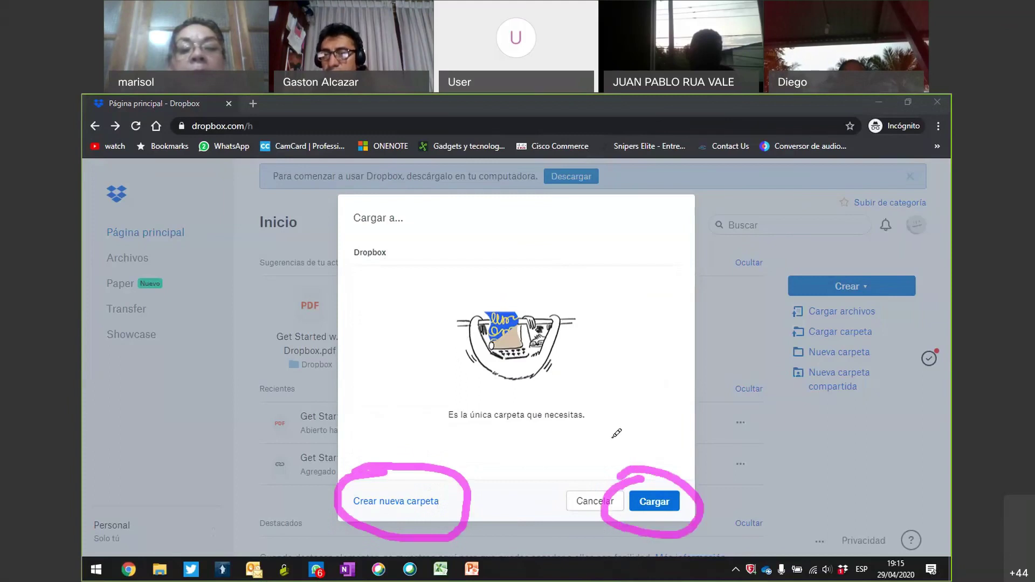
pyautogui.click(720, 106)
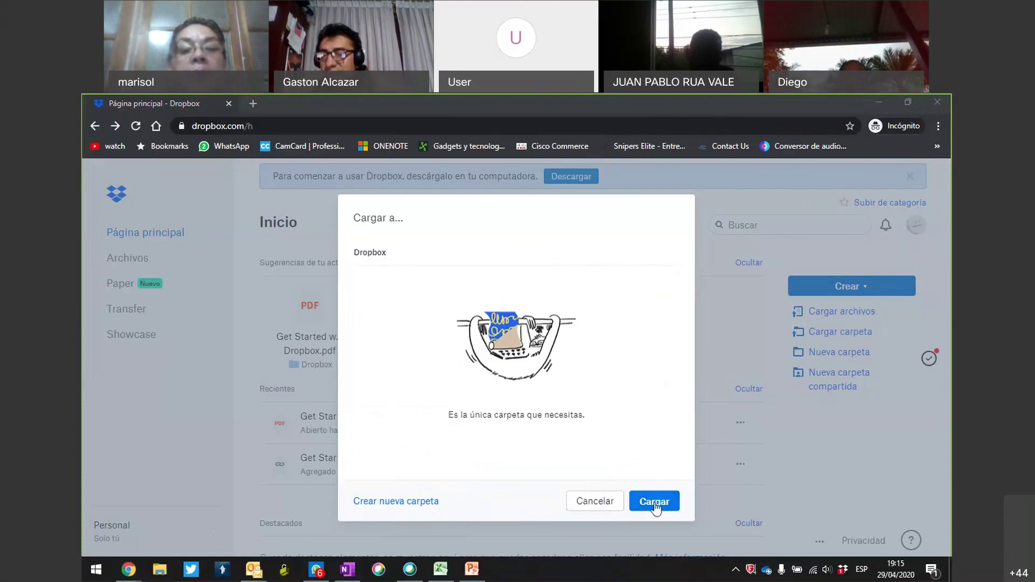
pyautogui.click(655, 502)
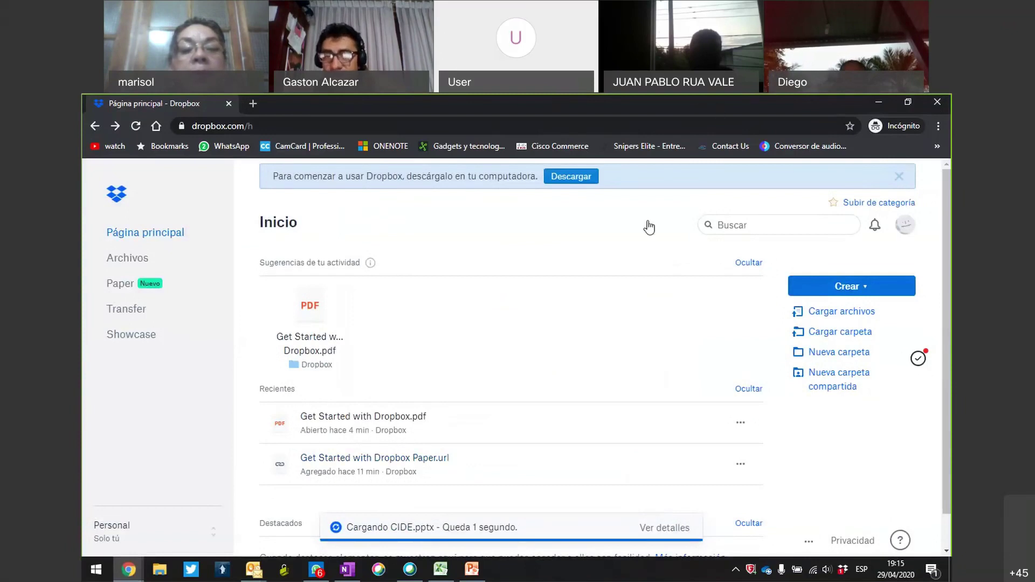
pyautogui.moveTo(317, 518); pyautogui.dragTo(655, 514)
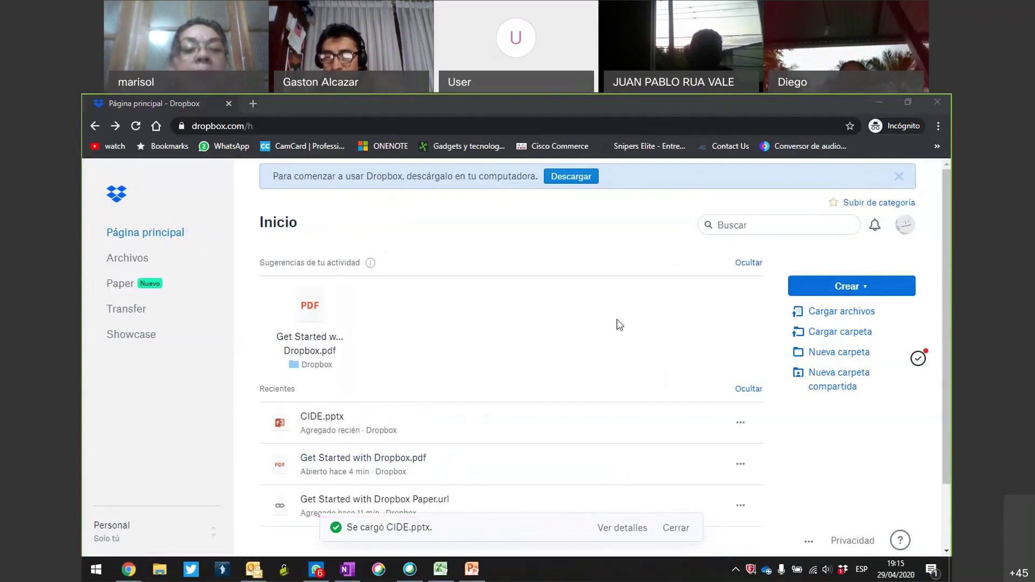
pyautogui.scroll(-2, 617, 319)
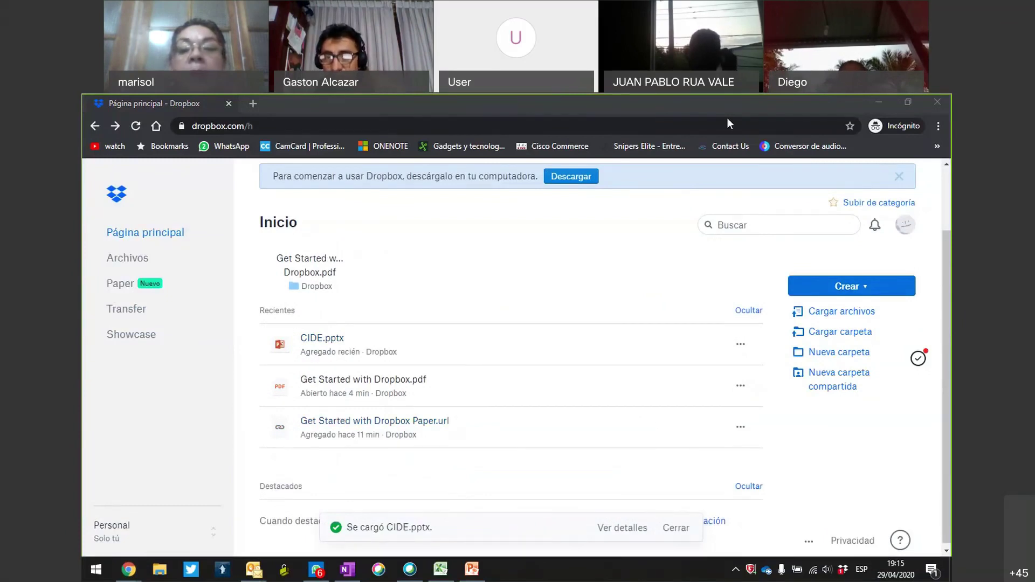
pyautogui.moveTo(365, 309)
pyautogui.mouseDown()
pyautogui.moveTo(251, 318)
pyautogui.moveTo(426, 345)
pyautogui.moveTo(351, 306)
pyautogui.mouseUp()
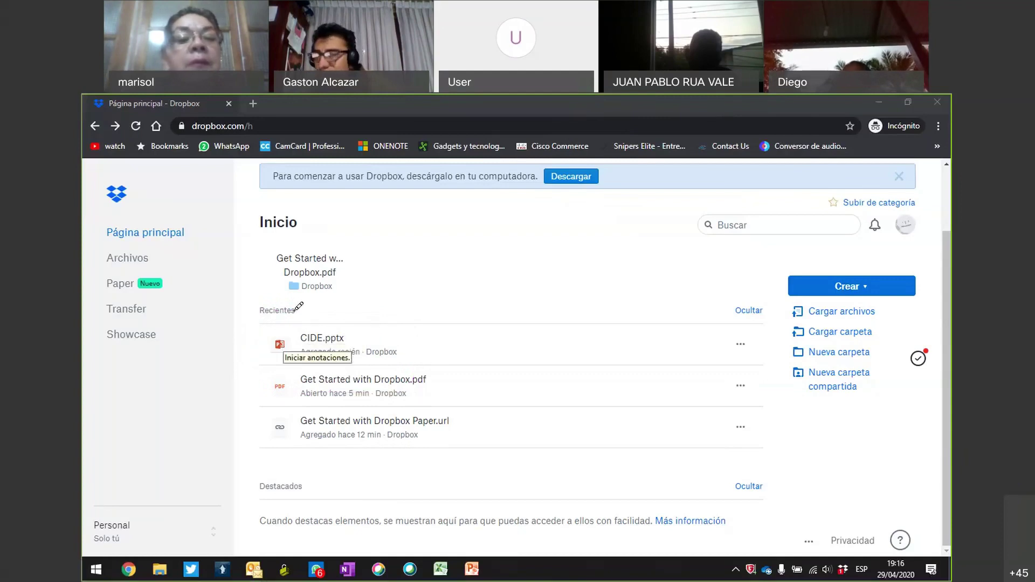
pyautogui.moveTo(321, 369)
pyautogui.mouseDown()
pyautogui.moveTo(422, 345)
pyautogui.moveTo(277, 369)
pyautogui.moveTo(364, 371)
pyautogui.mouseUp()
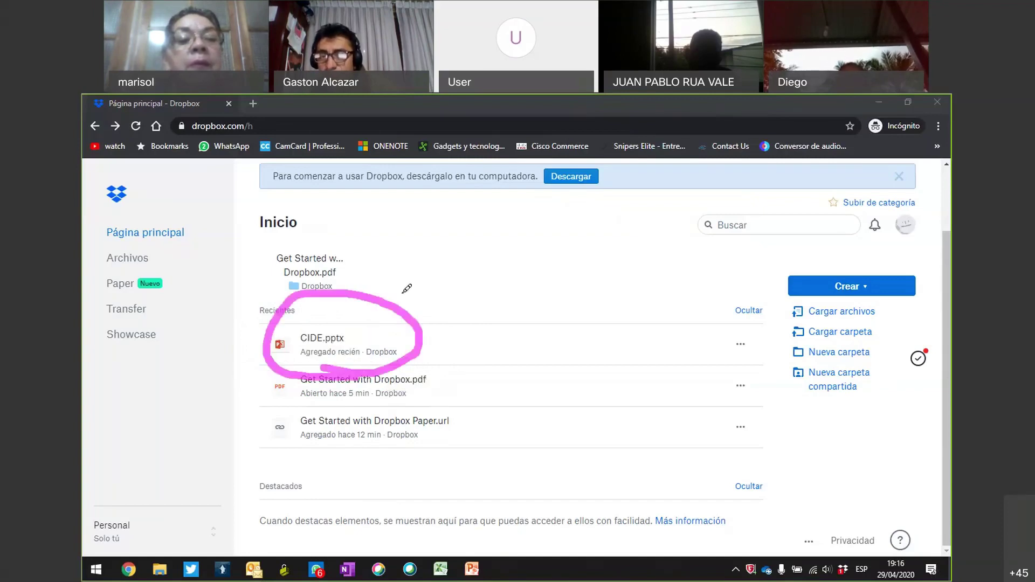
pyautogui.moveTo(722, 303)
pyautogui.mouseDown()
pyautogui.moveTo(662, 330)
pyautogui.moveTo(770, 390)
pyautogui.mouseUp()
pyautogui.moveTo(803, 343)
pyautogui.mouseDown()
pyautogui.moveTo(766, 308)
pyautogui.moveTo(668, 323)
pyautogui.mouseUp()
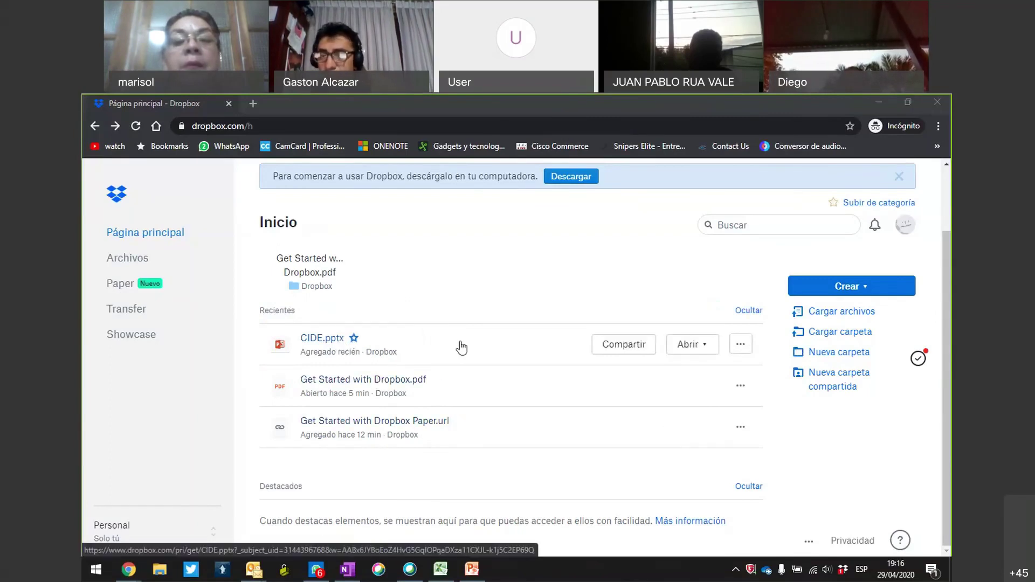
# Open Compartir for CIDE.pptx and mark its title, recipient and message areas, then clear the marks.
pyautogui.click(608, 350)
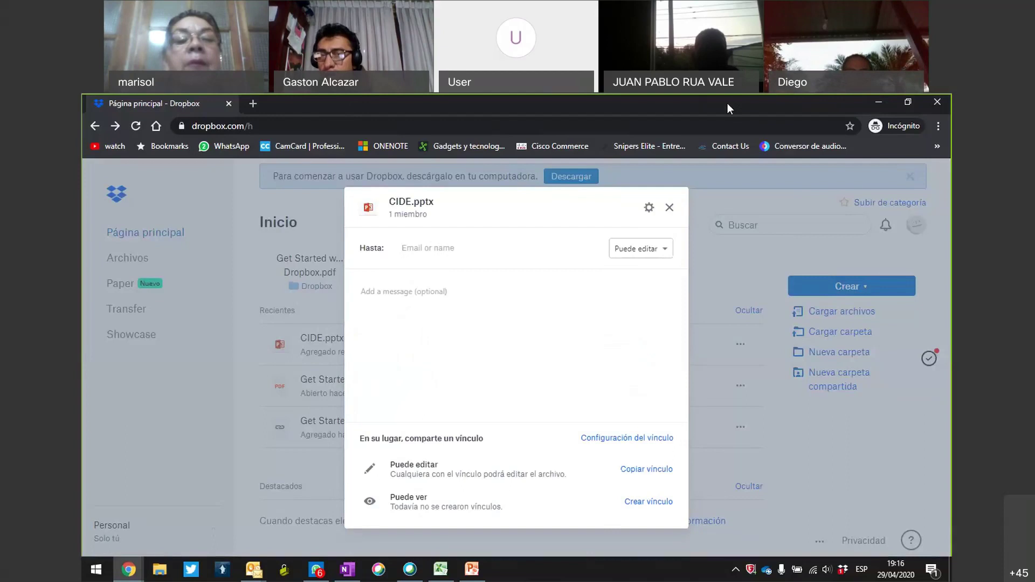
pyautogui.moveTo(452, 218)
pyautogui.mouseDown()
pyautogui.moveTo(341, 174)
pyautogui.moveTo(418, 236)
pyautogui.moveTo(452, 213)
pyautogui.mouseUp()
pyautogui.moveTo(501, 239)
pyautogui.mouseDown()
pyautogui.moveTo(470, 238)
pyautogui.moveTo(522, 261)
pyautogui.moveTo(464, 233)
pyautogui.mouseUp()
pyautogui.moveTo(365, 286); pyautogui.dragTo(381, 364)
pyautogui.moveTo(387, 293)
pyautogui.mouseDown()
pyautogui.moveTo(619, 322)
pyautogui.moveTo(559, 385)
pyautogui.moveTo(418, 388)
pyautogui.mouseUp()
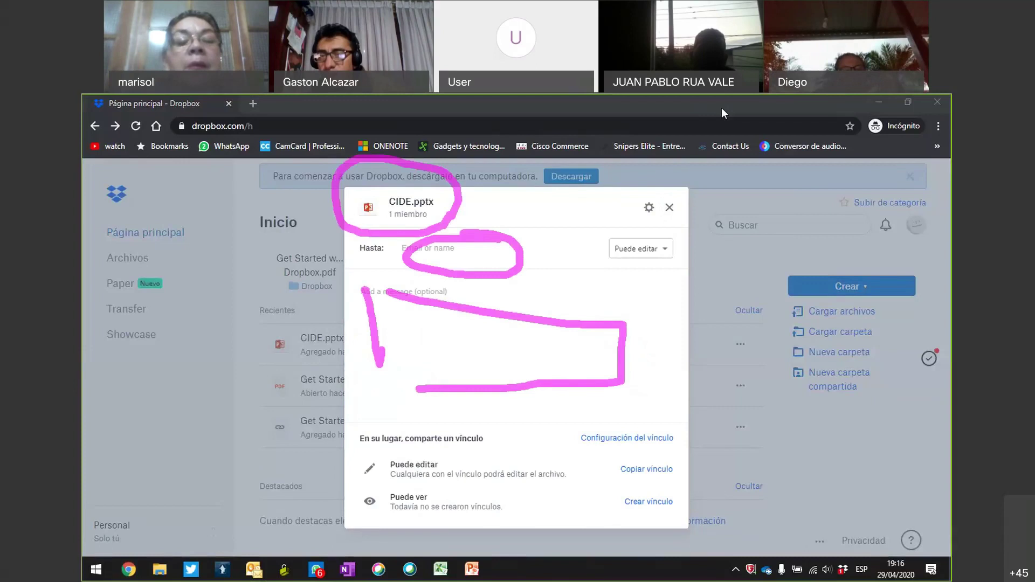
pyautogui.click(418, 246)
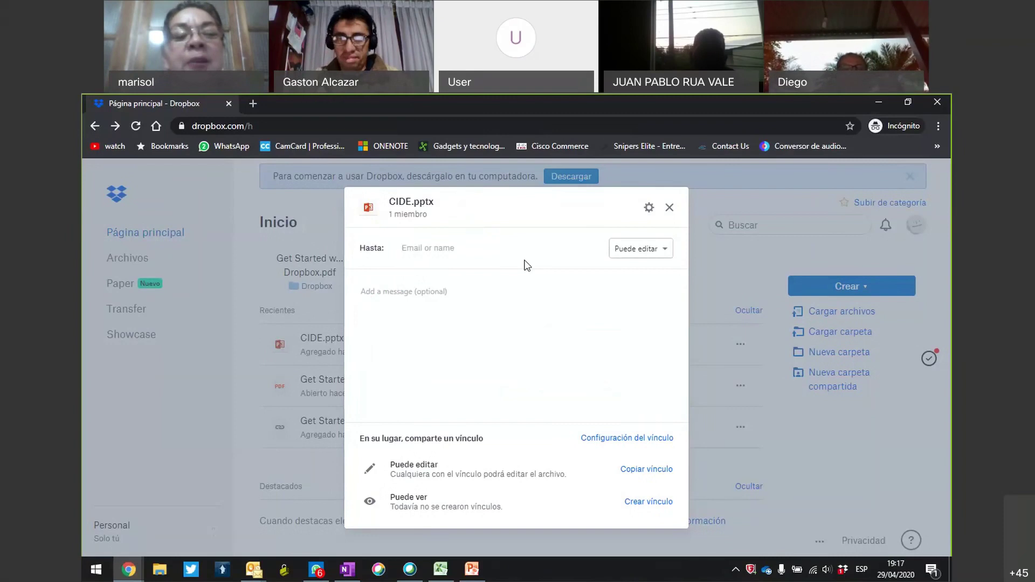
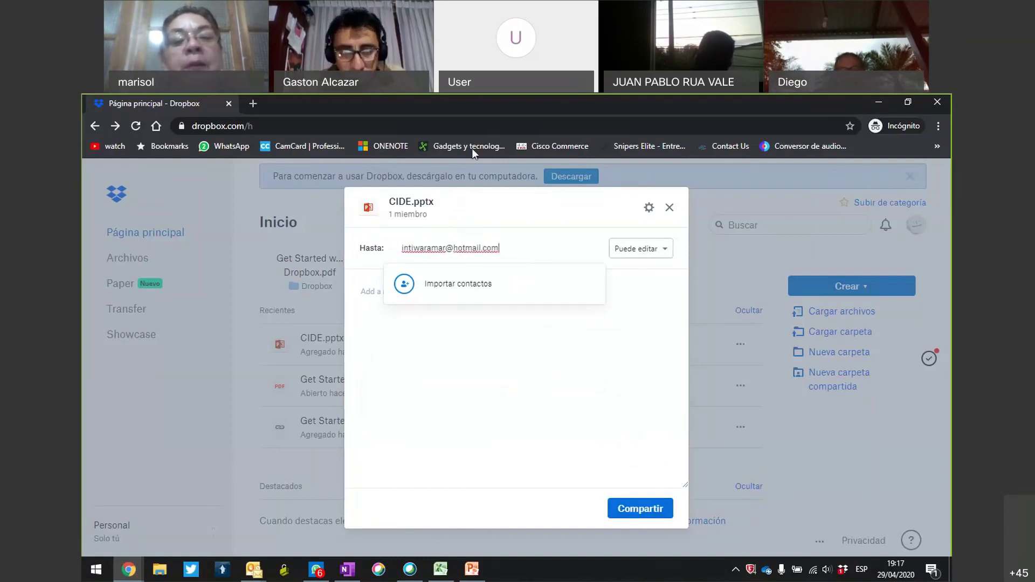
# Share CIDE.pptx with the contact's e-mail, adding the message 'adjunto presentación en Power point'.
pyautogui.click(577, 291)
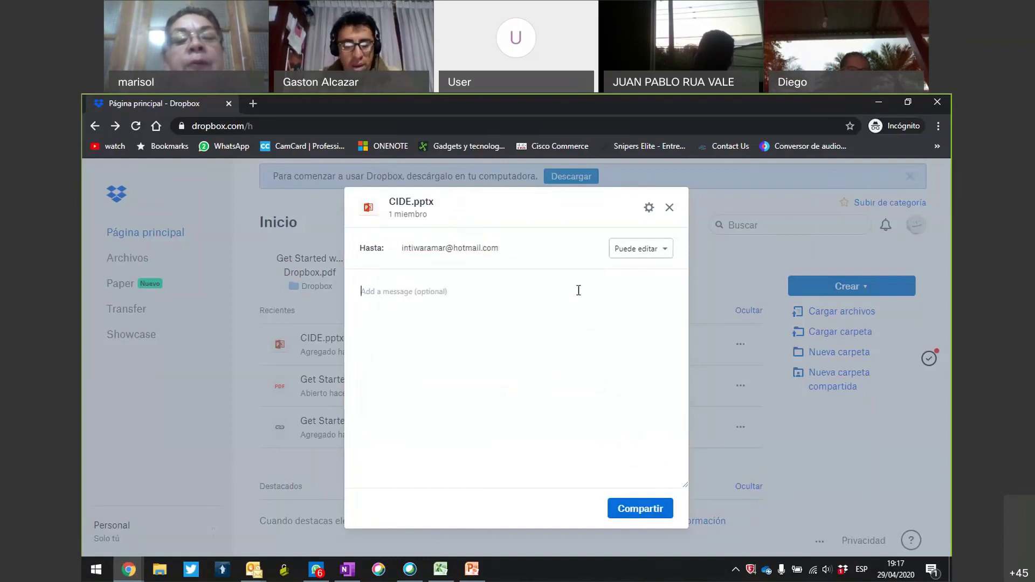
pyautogui.write('adjunot presneta')
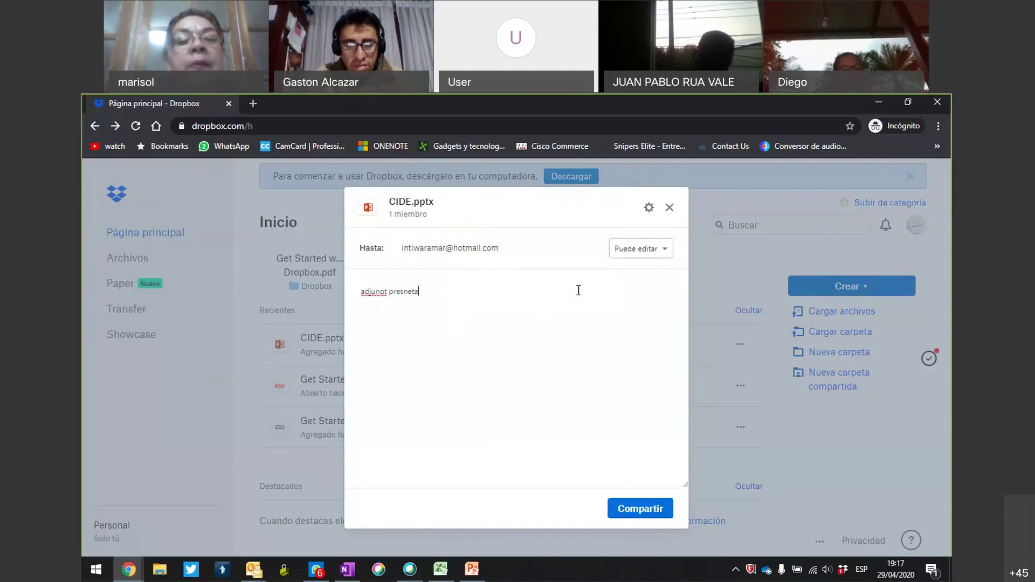
pyautogui.press('BackSpace')
pyautogui.press('BackSpace')
pyautogui.press('BackSpace')
pyautogui.press('BackSpace')
pyautogui.press('BackSpace')
pyautogui.press('BackSpace')
pyautogui.press('BackSpace')
pyautogui.press('BackSpace')
pyautogui.press('BackSpace')
pyautogui.press('BackSpace')
pyautogui.write('o presentación en')
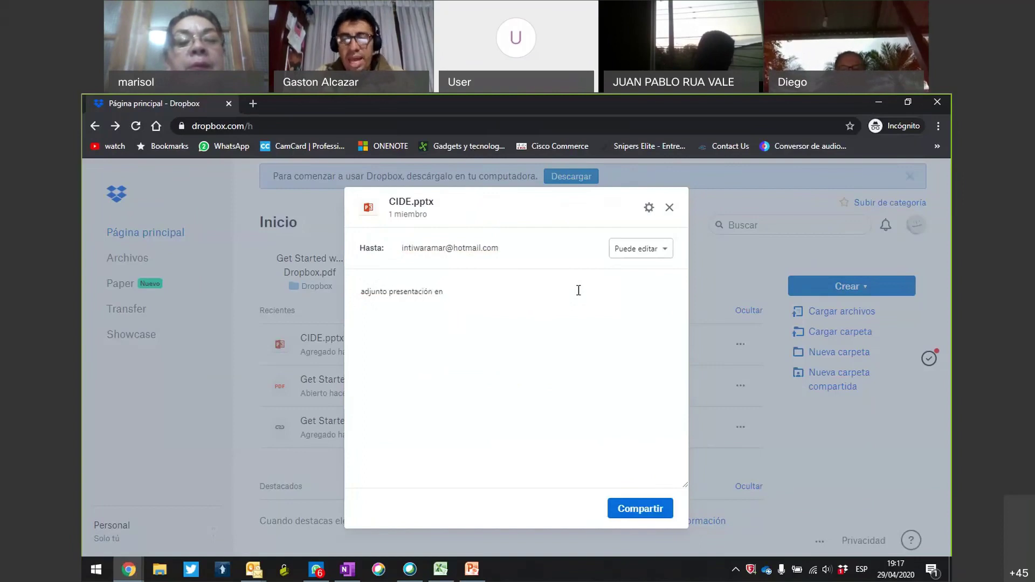
pyautogui.write(' Power point')
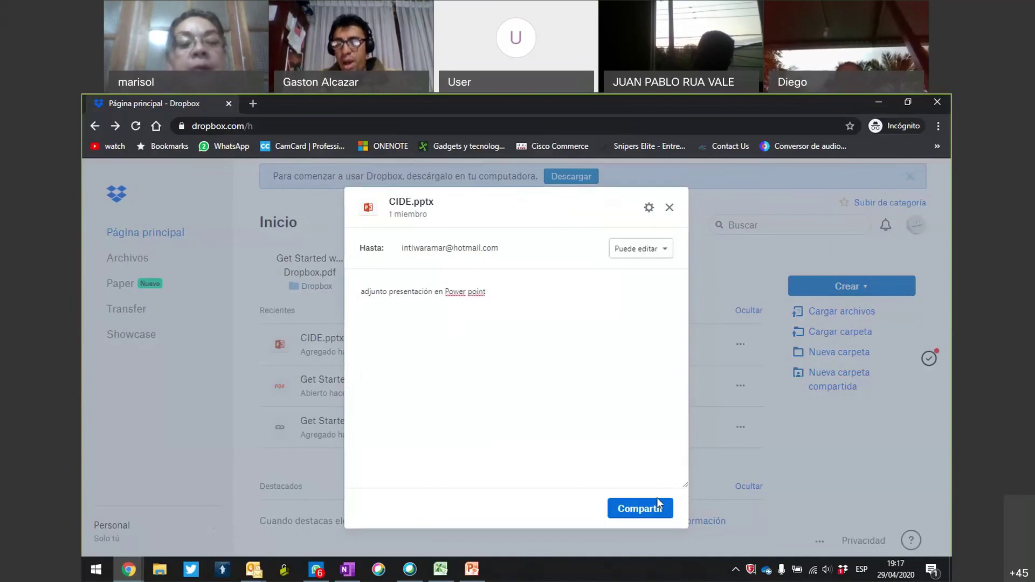
pyautogui.click(655, 507)
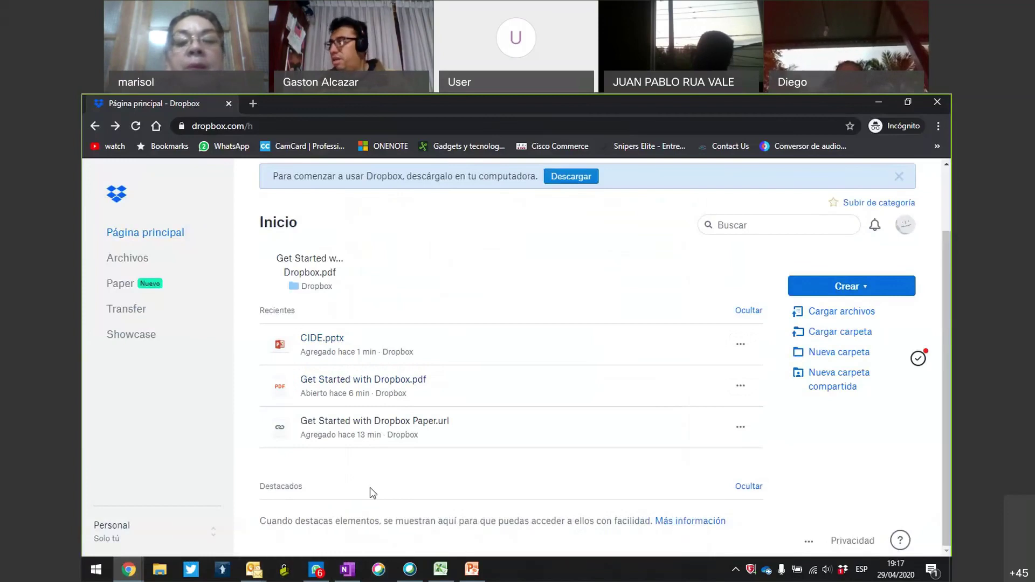
# Close the incognito Chrome window running the Dropbox web session.
pyautogui.moveTo(626, 351)
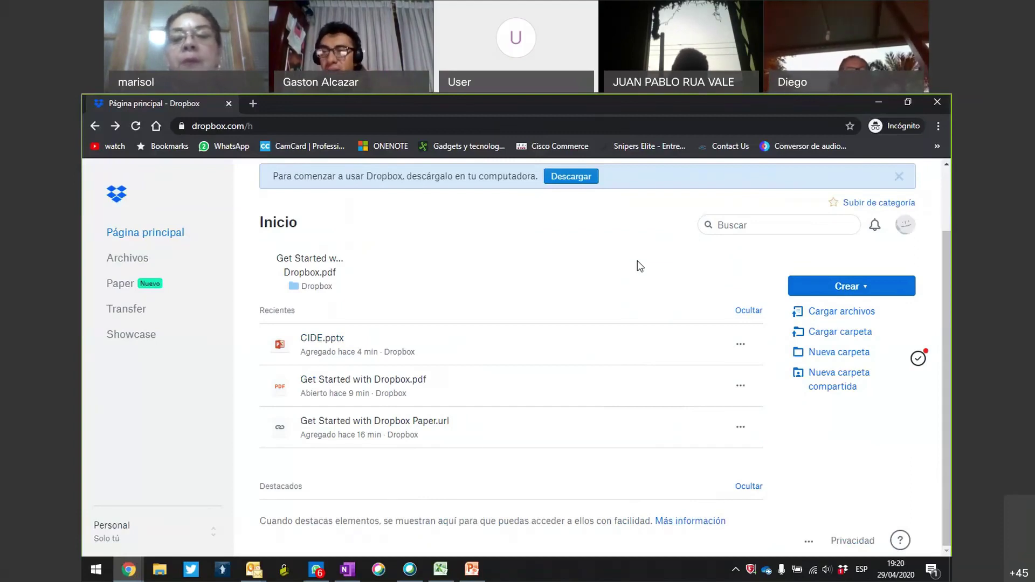
pyautogui.click(938, 103)
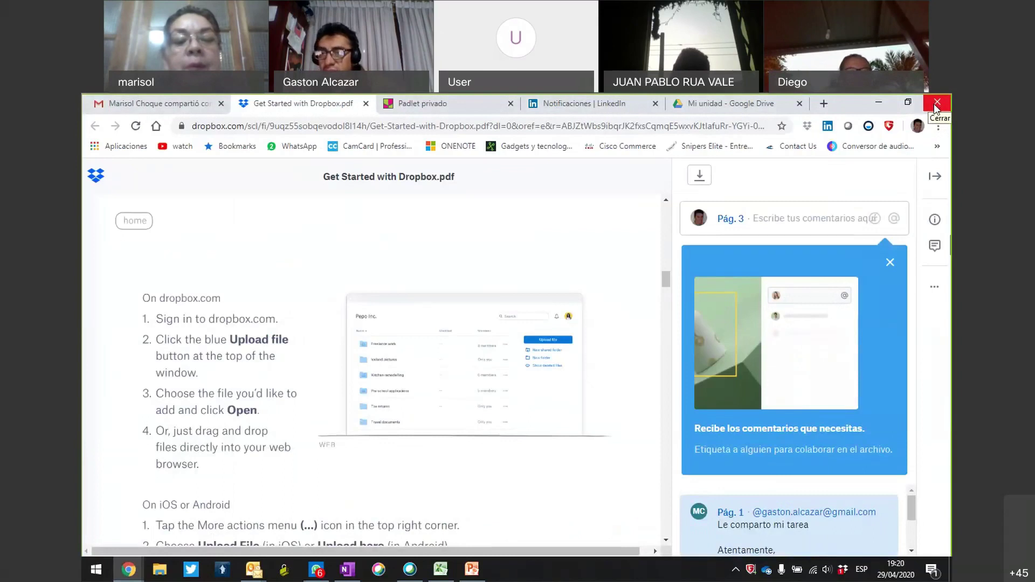
# Close the Chrome window with the Get Started PDF and minimise the CIDE PowerPoint window.
pyautogui.click(936, 103)
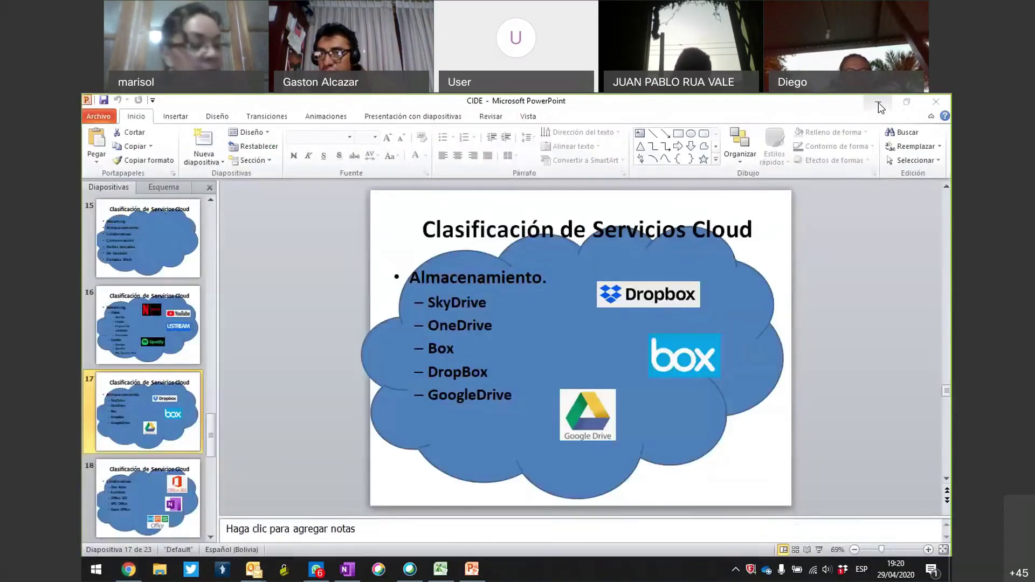
pyautogui.click(878, 102)
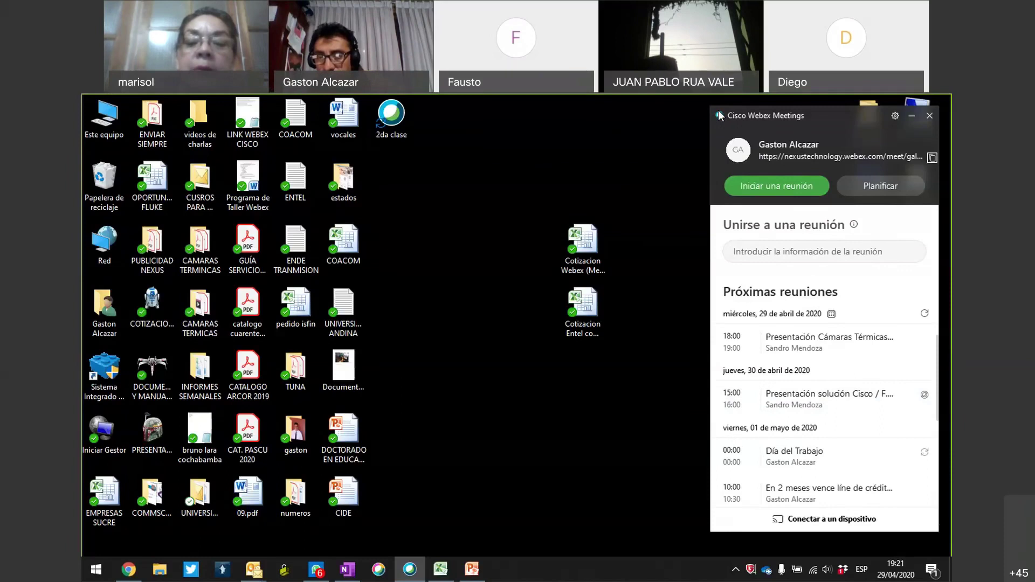
pyautogui.moveTo(695, 438)
pyautogui.mouseDown()
pyautogui.moveTo(818, 526)
pyautogui.moveTo(830, 547)
pyautogui.moveTo(807, 553)
pyautogui.mouseUp()
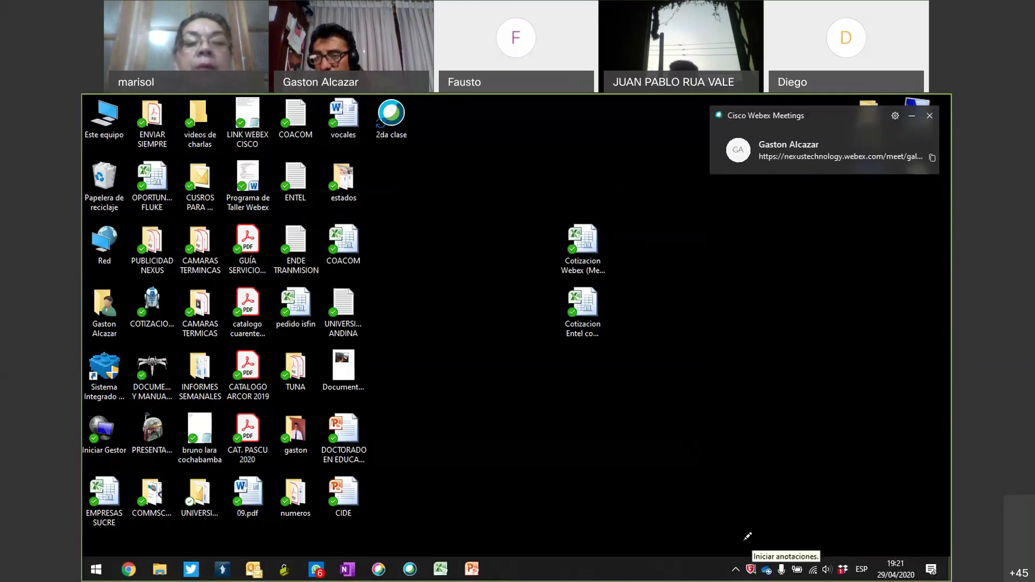
# Annotate the lower-right desktop, re-expand the Webex Meetings panel, and bring up the Dropbox window.
pyautogui.moveTo(742, 546)
pyautogui.mouseDown()
pyautogui.moveTo(877, 352)
pyautogui.moveTo(944, 397)
pyautogui.mouseUp()
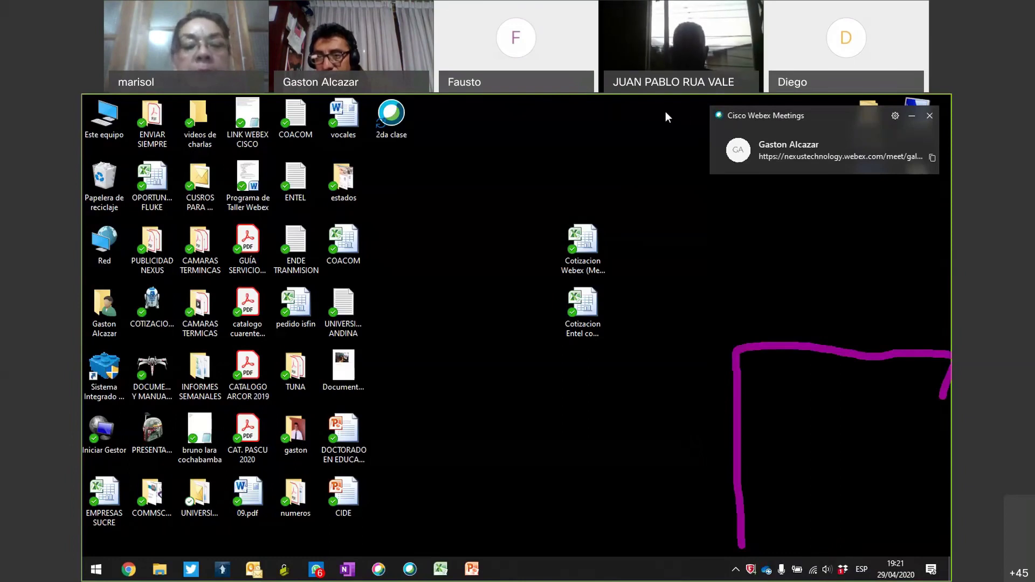
pyautogui.click(723, 118)
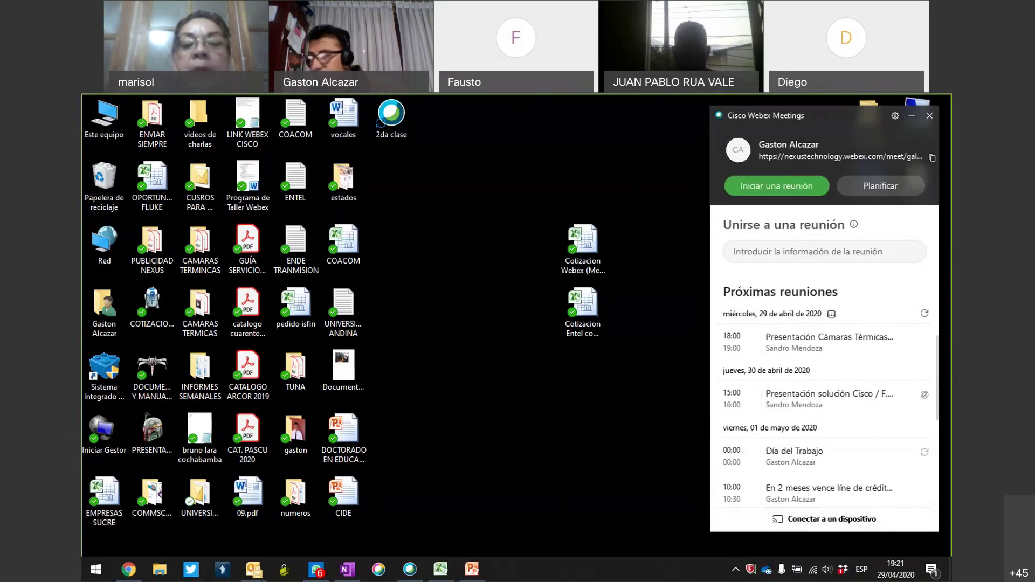
pyautogui.click(776, 185)
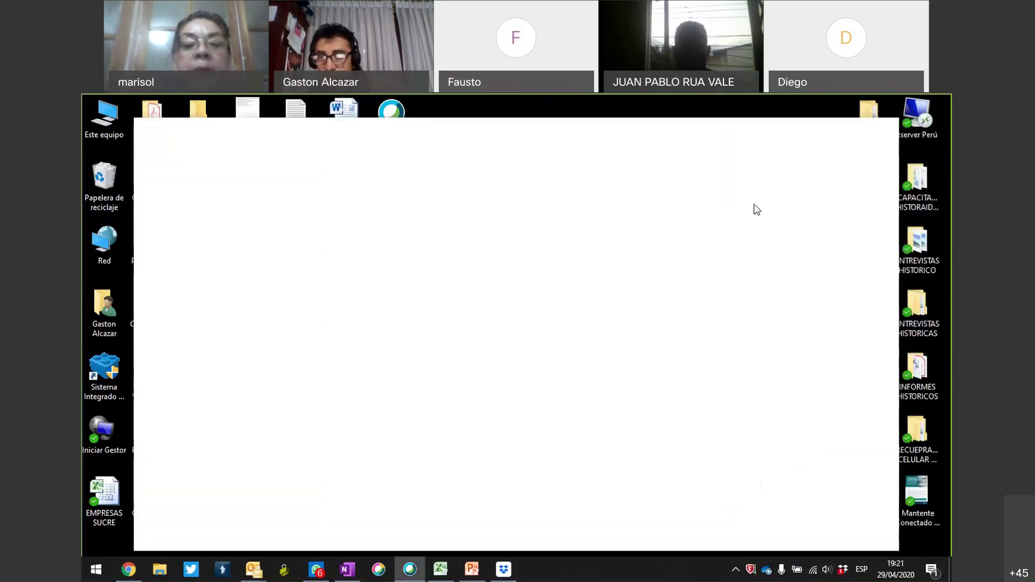
# Launch the Dropbox desktop app from its taskbar icon so it opens on the Dropbox folder.
pyautogui.click(817, 109)
pyautogui.click(843, 571)
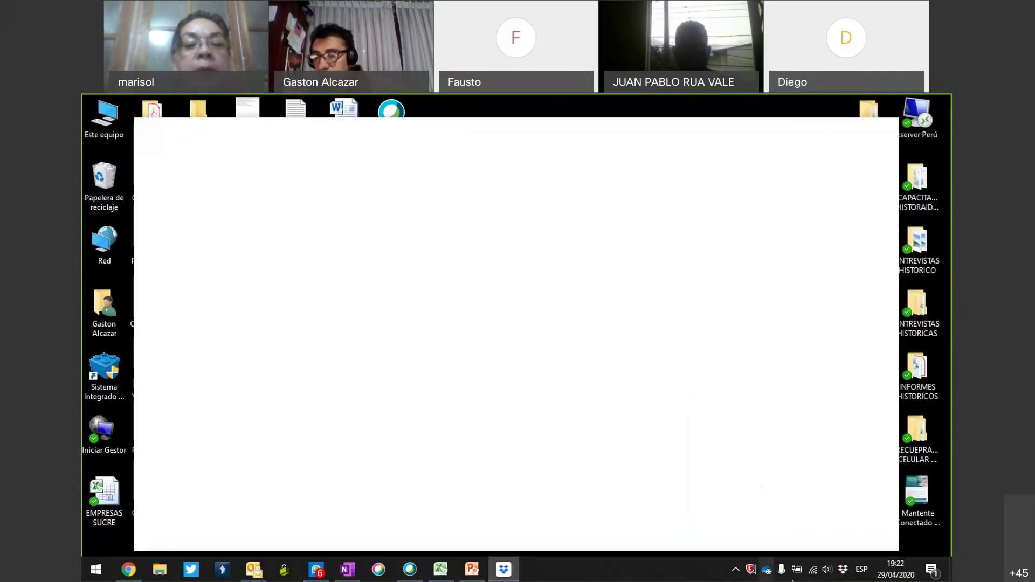
pyautogui.click(843, 572)
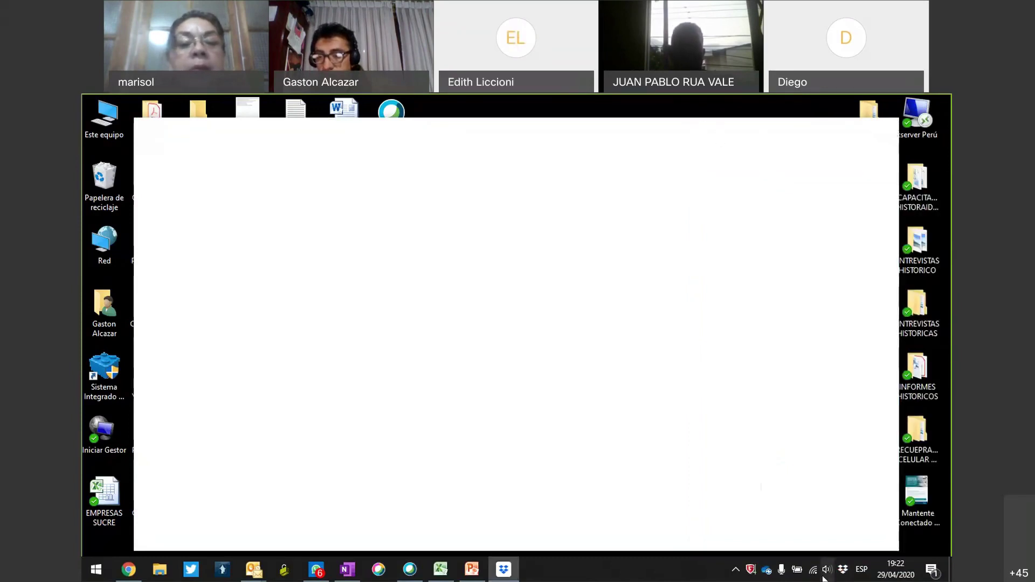
pyautogui.click(842, 569)
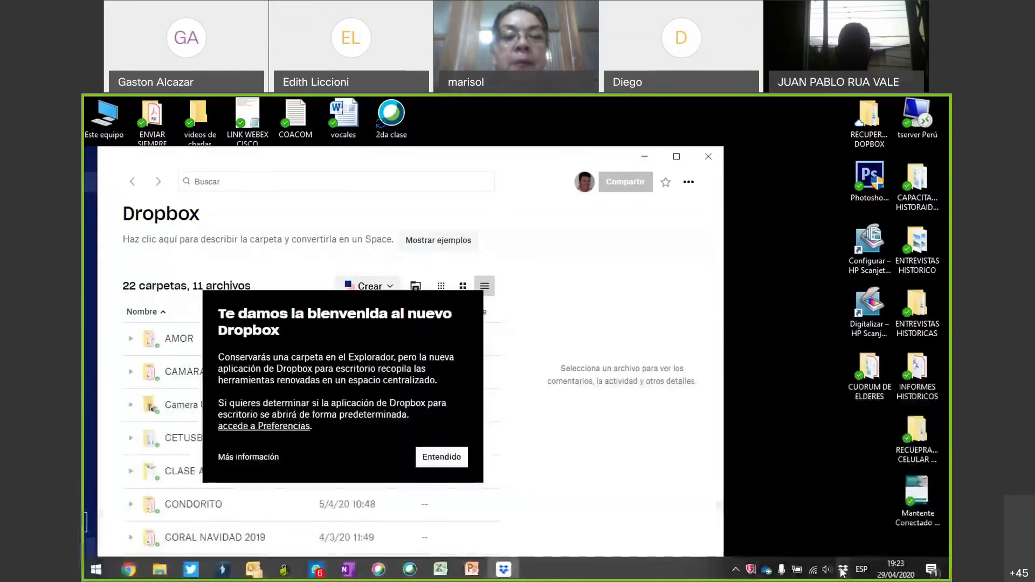
# Dismiss the new-Dropbox welcome notice, close the app window, and annotate the sync status.
pyautogui.click(437, 457)
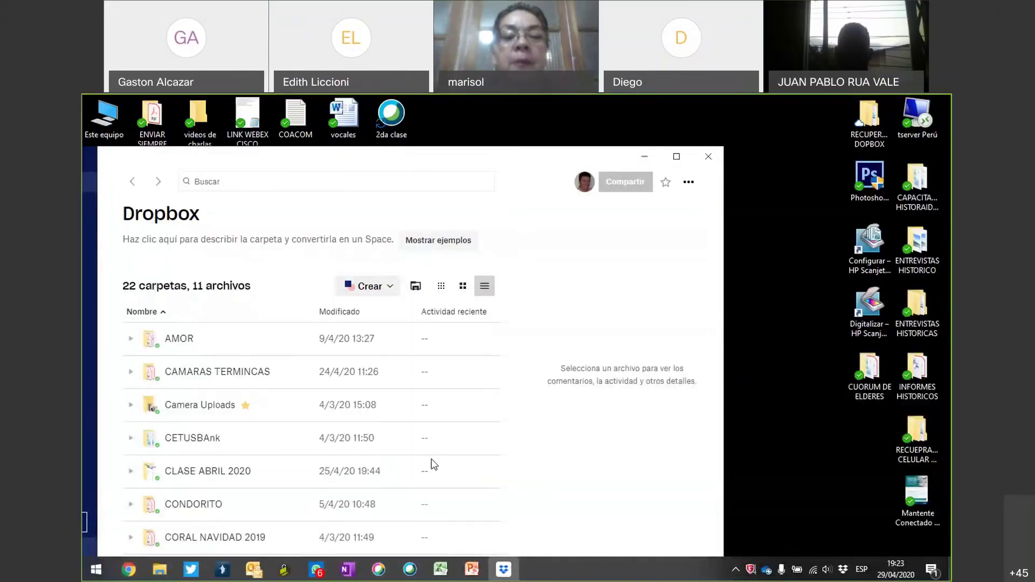
pyautogui.click(708, 157)
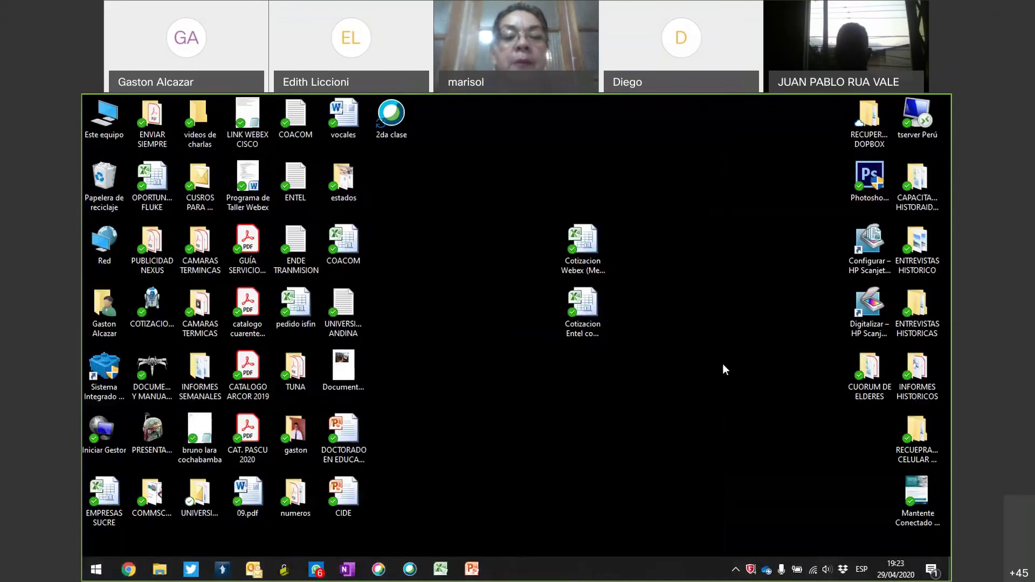
pyautogui.moveTo(730, 369)
pyautogui.mouseDown()
pyautogui.moveTo(833, 499)
pyautogui.moveTo(843, 560)
pyautogui.moveTo(807, 527)
pyautogui.mouseUp()
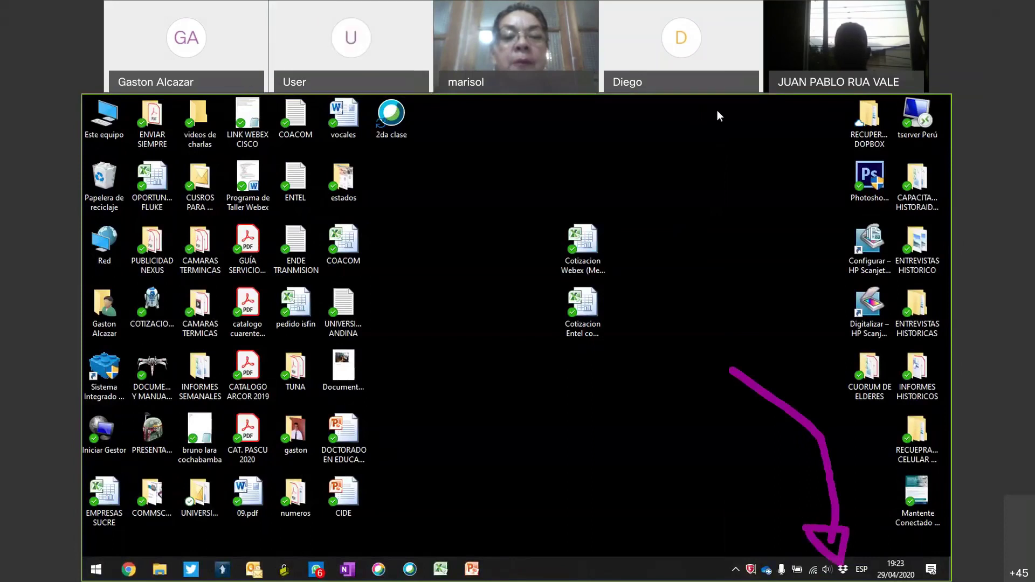
# Open the local Dropbox folder from the tray notifications panel.
pyautogui.click(843, 570)
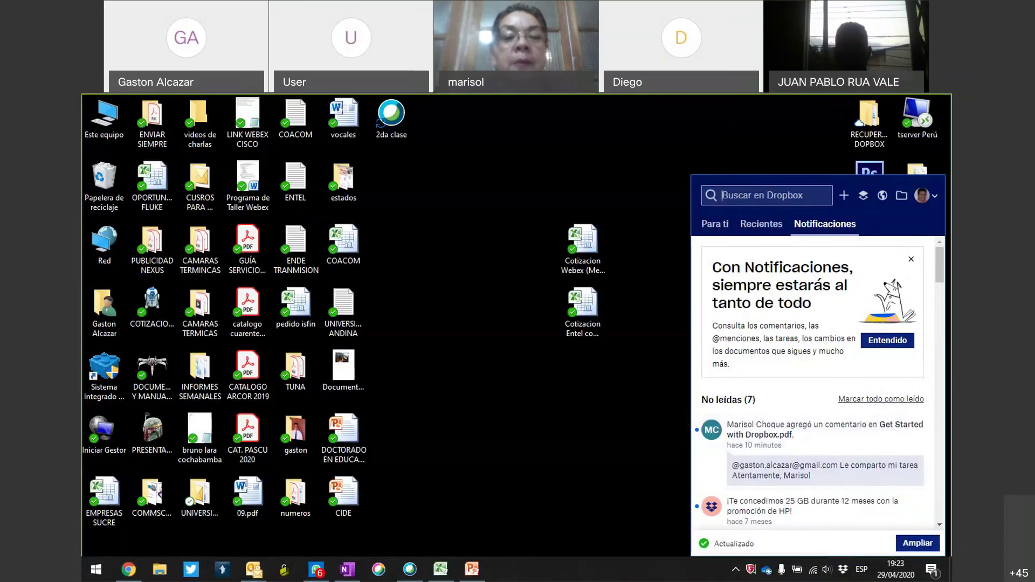
pyautogui.click(690, 109)
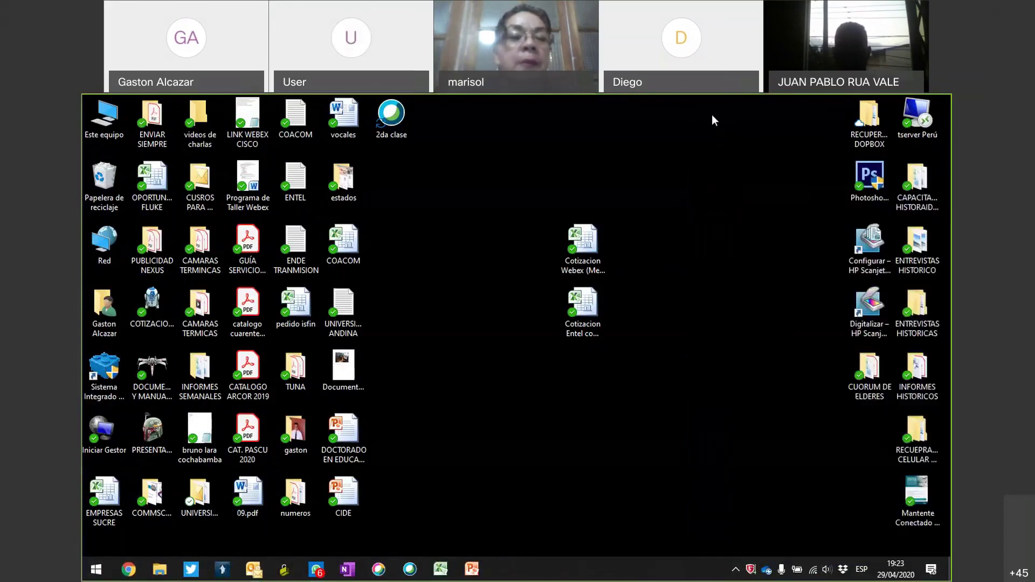
pyautogui.click(843, 570)
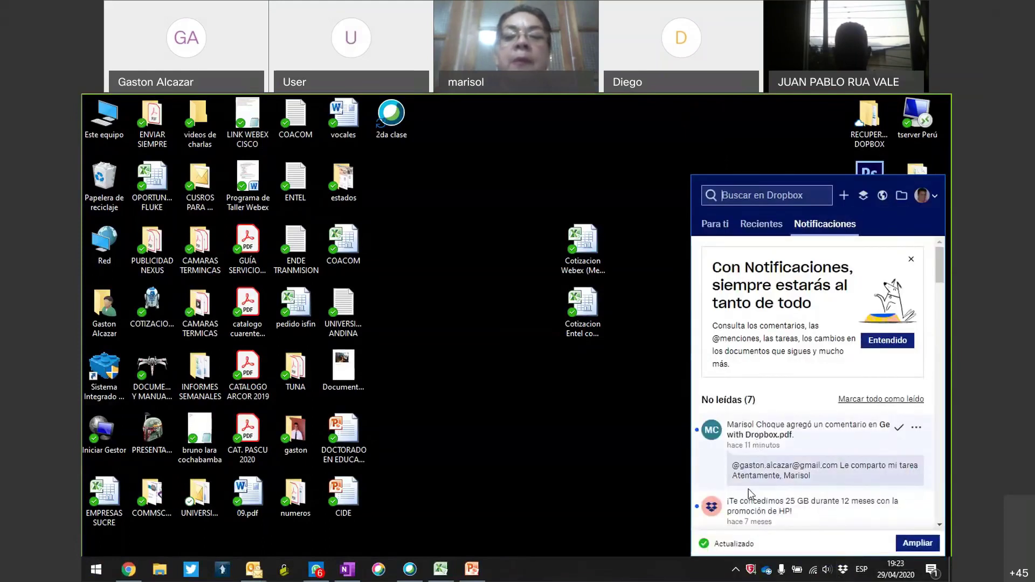
pyautogui.click(901, 196)
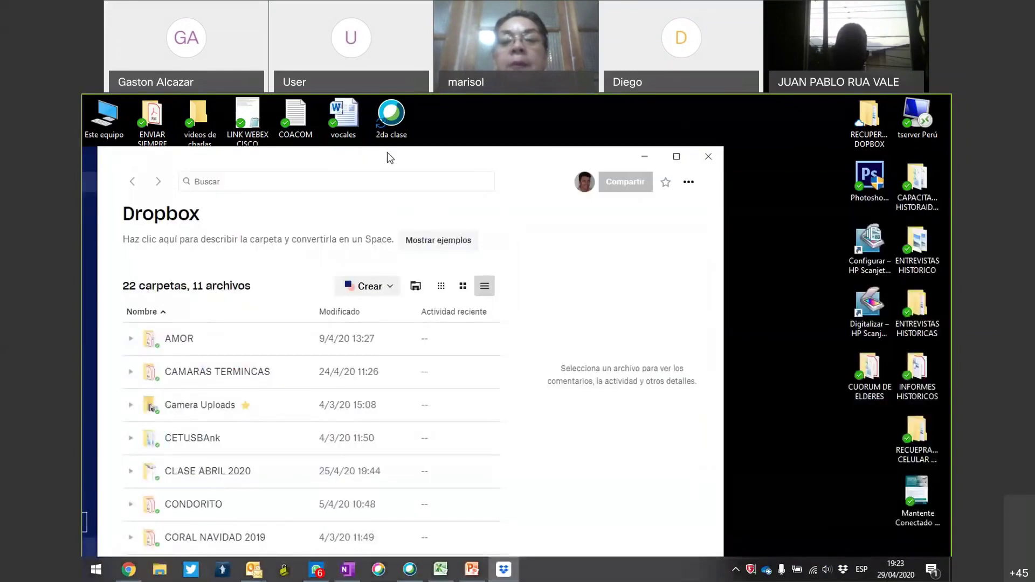
# Scroll through the 22 folders and 11 files and mark the VIDEO TUNA and VIDEOS GASTON folders.
pyautogui.scroll(-2, 441, 400)
pyautogui.scroll(-8, 441, 400)
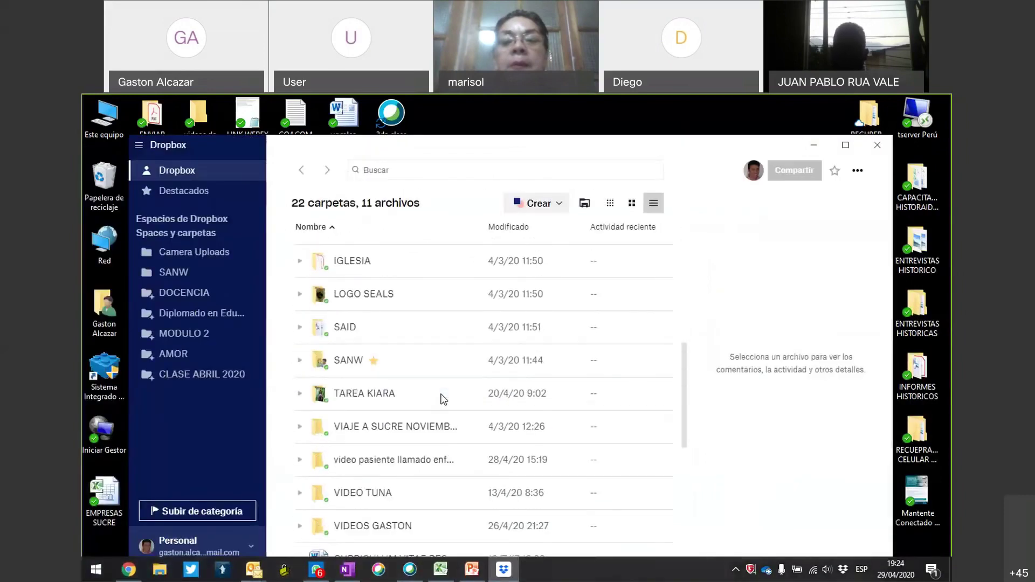
pyautogui.scroll(-5, 441, 399)
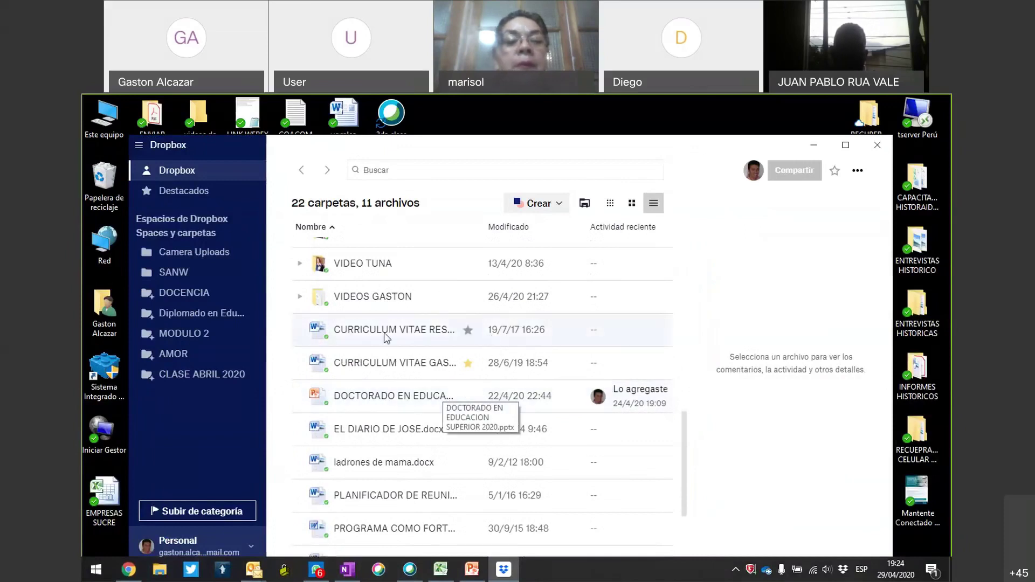
pyautogui.scroll(-2, 453, 337)
pyautogui.scroll(3, 453, 335)
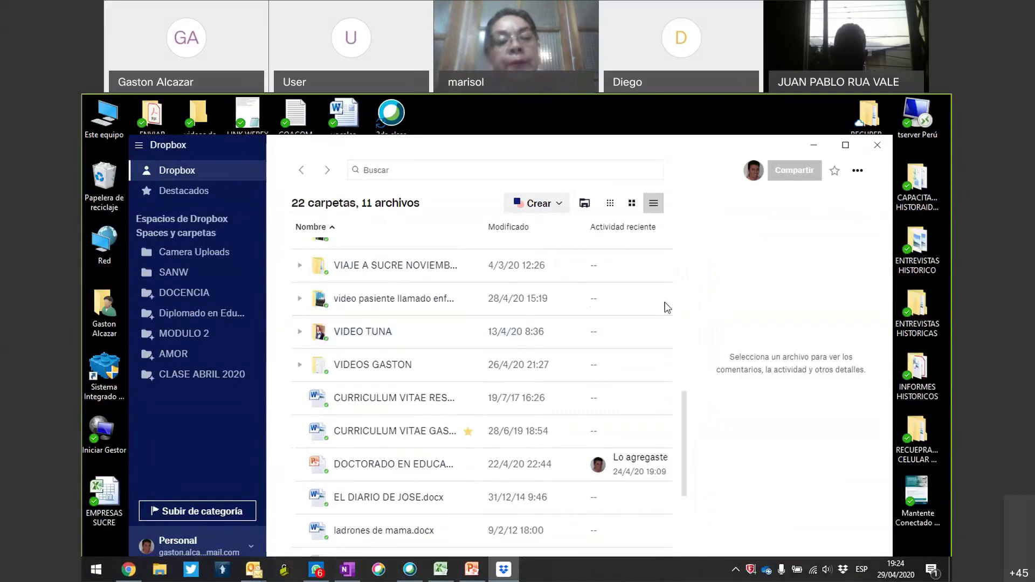
pyautogui.scroll(-3, 405, 394)
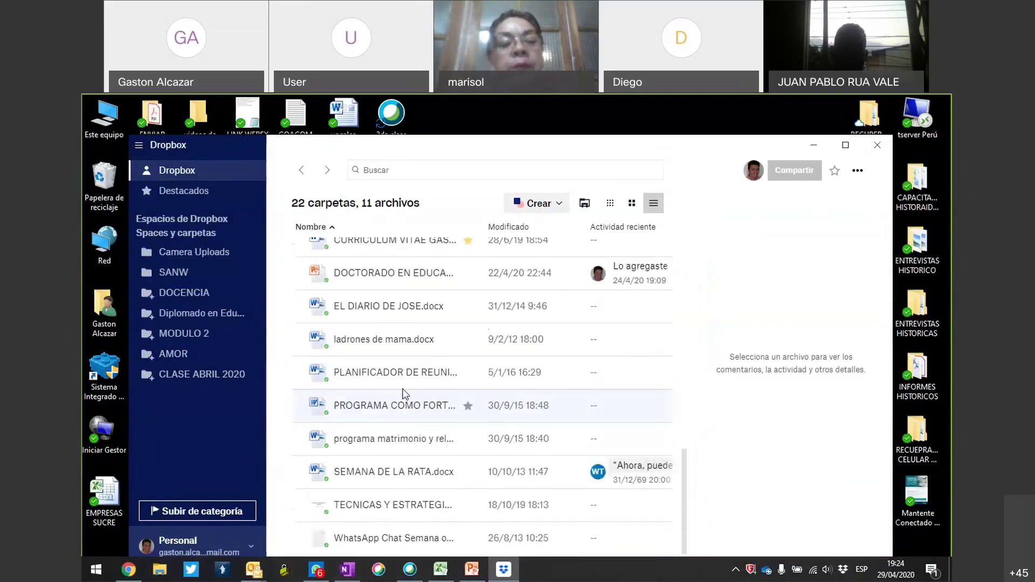
pyautogui.scroll(3, 406, 393)
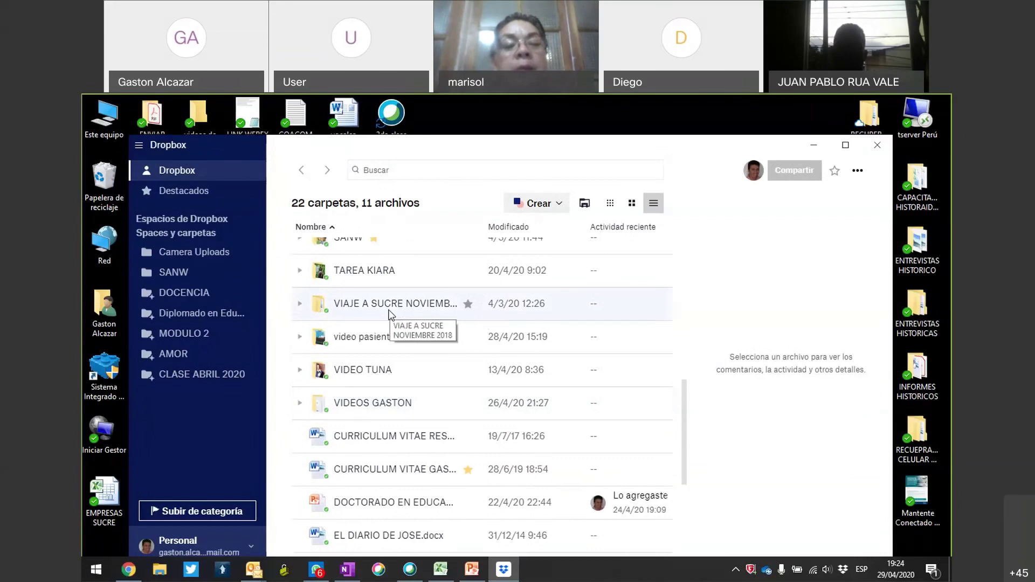
pyautogui.scroll(-5, 407, 337)
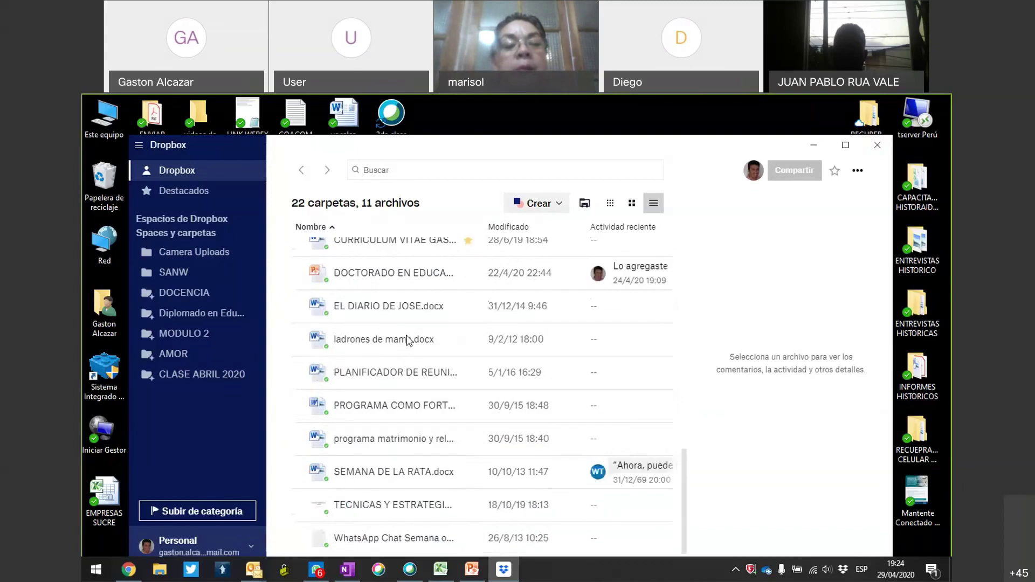
pyautogui.scroll(6, 406, 340)
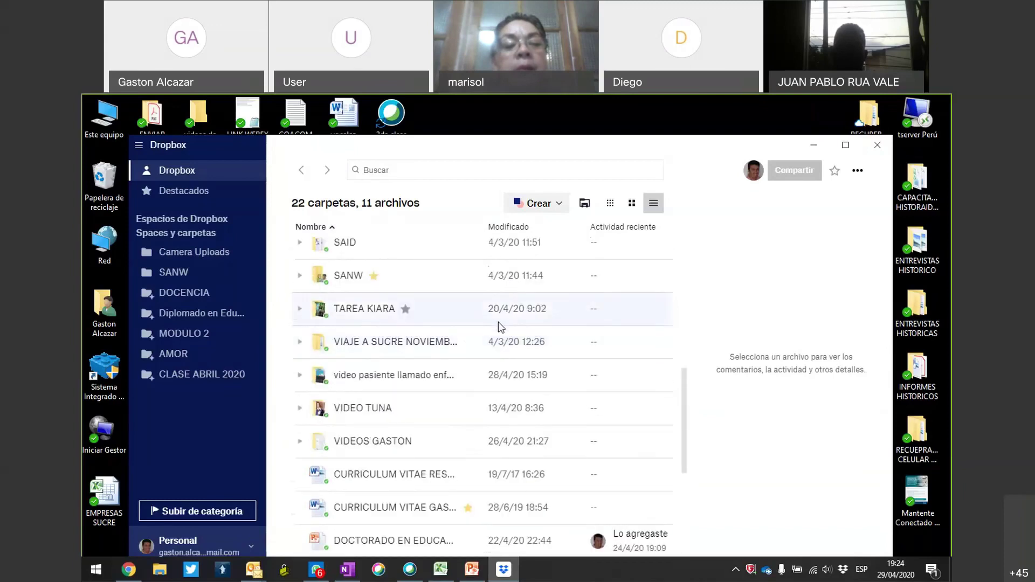
pyautogui.scroll(-2, 499, 339)
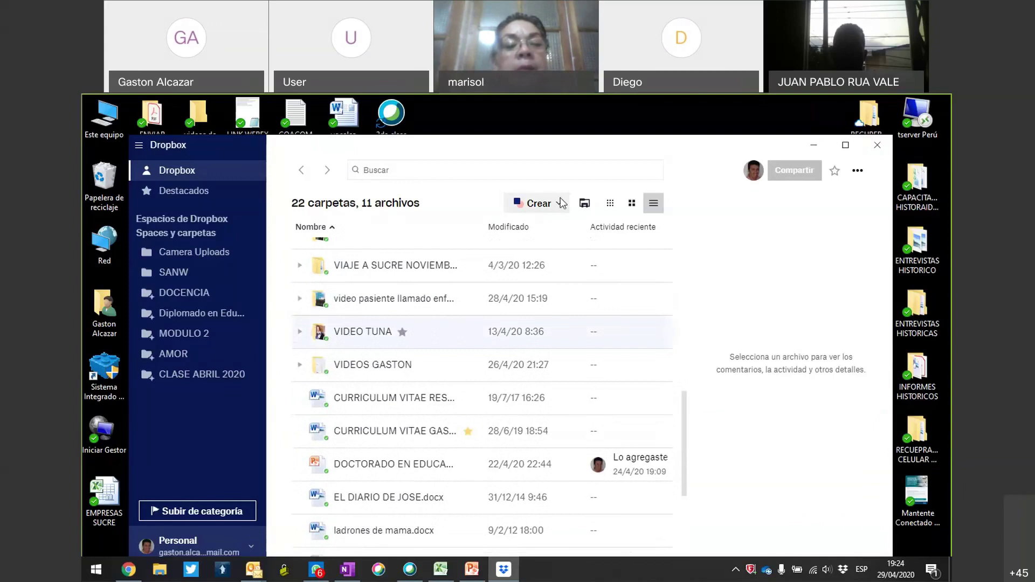
pyautogui.moveTo(390, 298)
pyautogui.mouseDown()
pyautogui.moveTo(359, 300)
pyautogui.moveTo(501, 345)
pyautogui.moveTo(340, 299)
pyautogui.mouseUp()
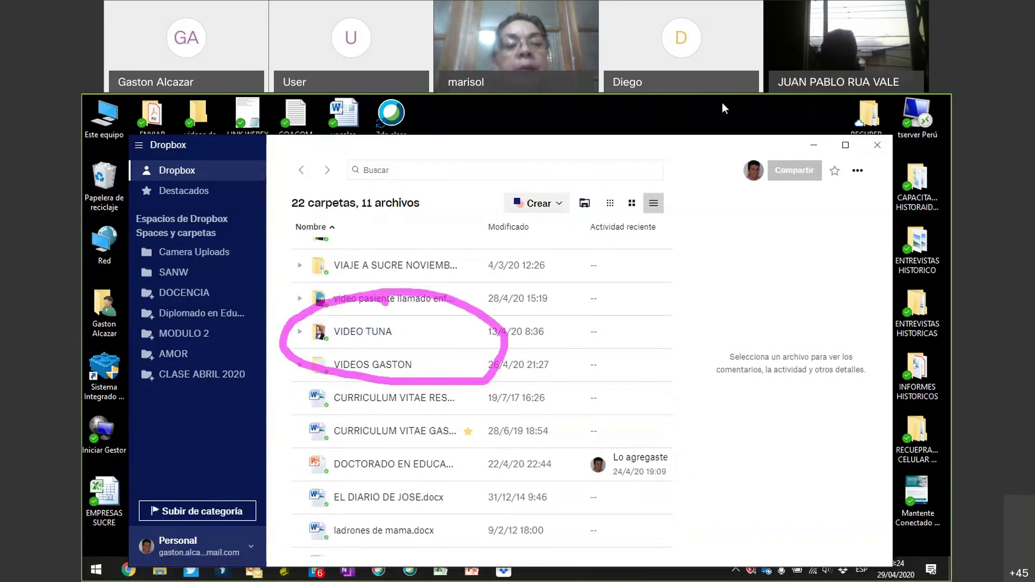
# Delete the VIDEO TUNA folder from Dropbox, leaving 21 folders and 11 files.
pyautogui.rightClick(305, 337)
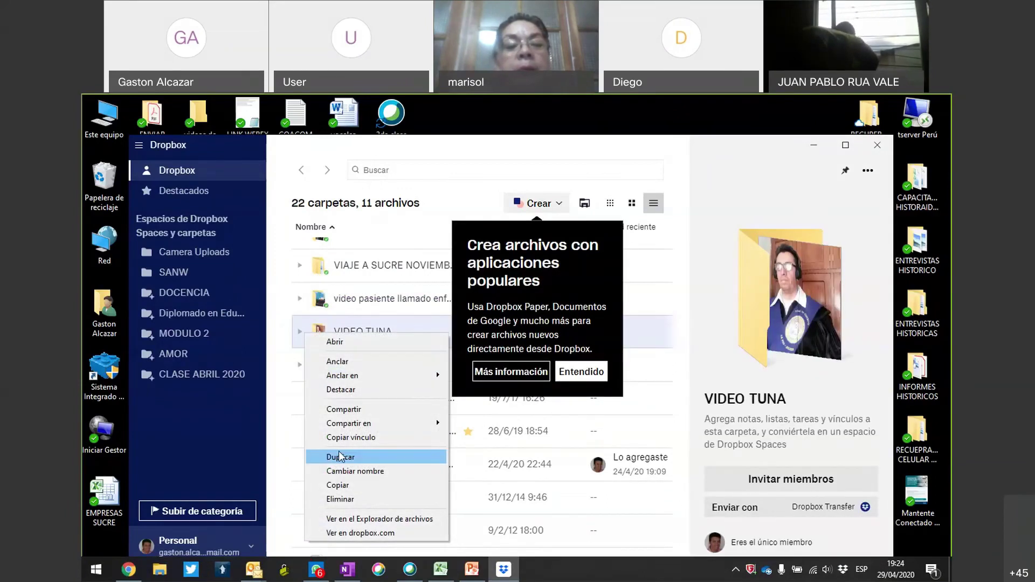
pyautogui.click(345, 500)
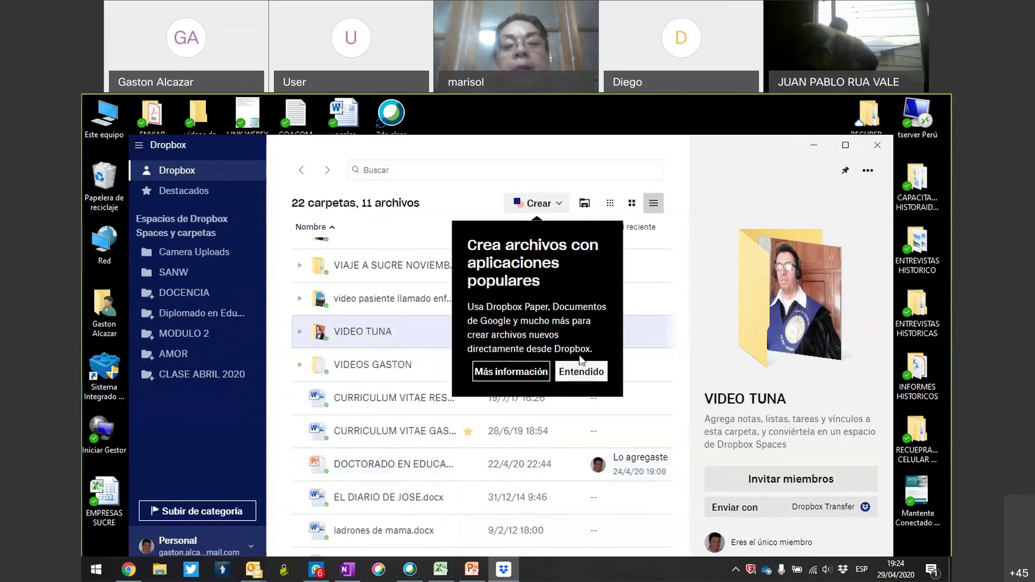
pyautogui.click(586, 372)
pyautogui.rightClick(371, 338)
pyautogui.click(406, 501)
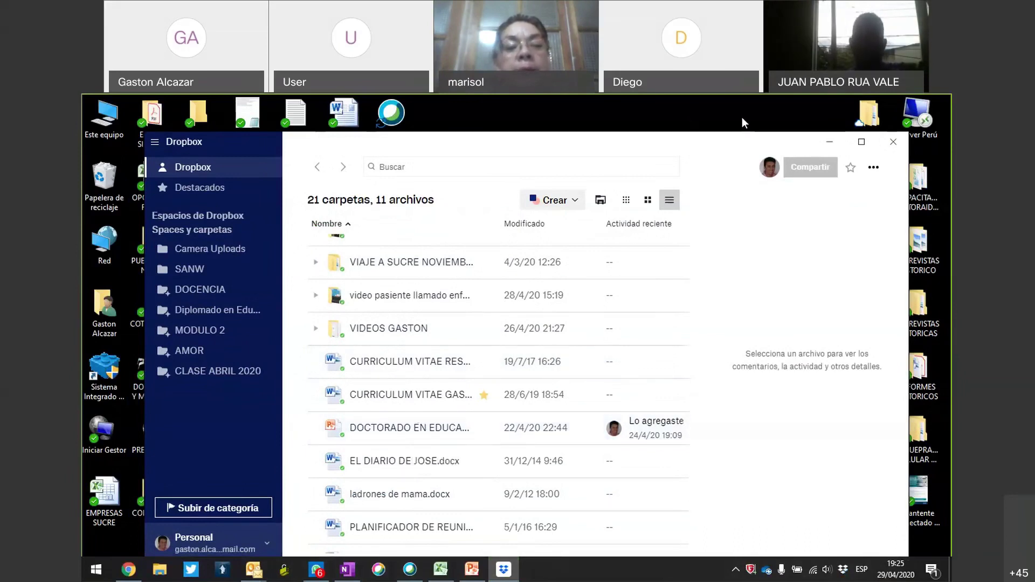
pyautogui.moveTo(429, 402)
pyautogui.mouseDown()
pyautogui.moveTo(350, 444)
pyautogui.moveTo(426, 403)
pyautogui.moveTo(408, 403)
pyautogui.mouseUp()
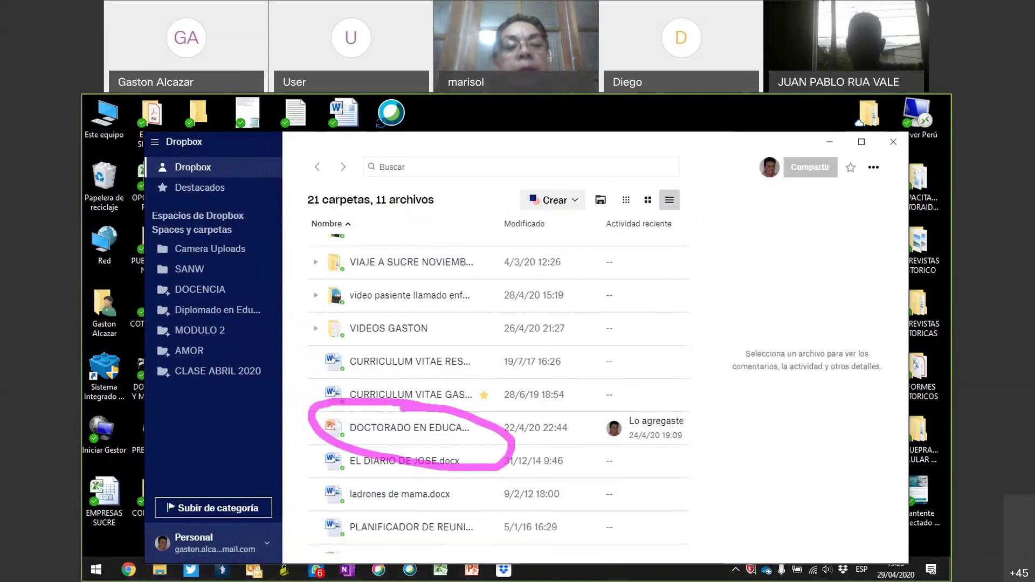
pyautogui.doubleClick(422, 428)
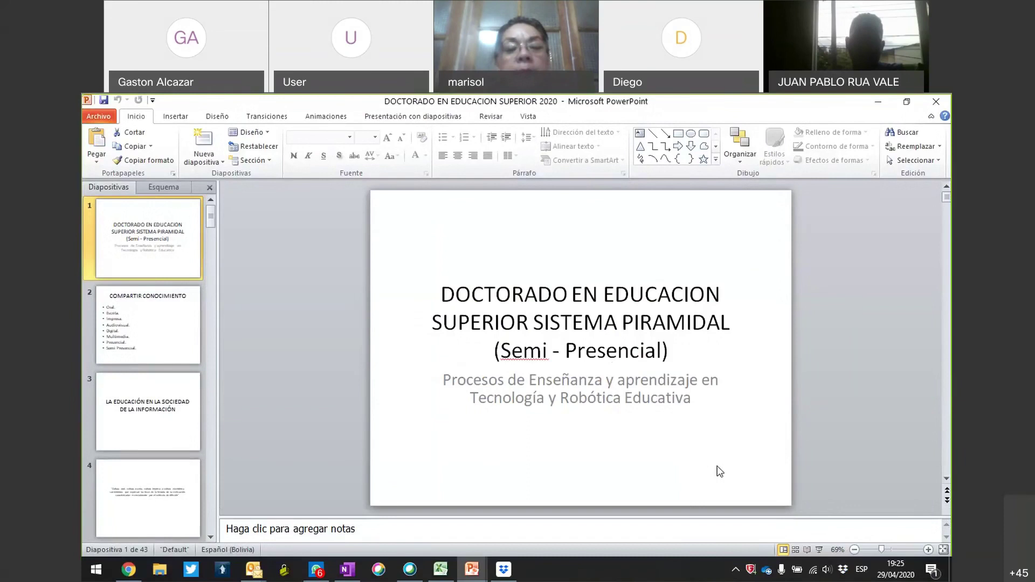
pyautogui.click(936, 101)
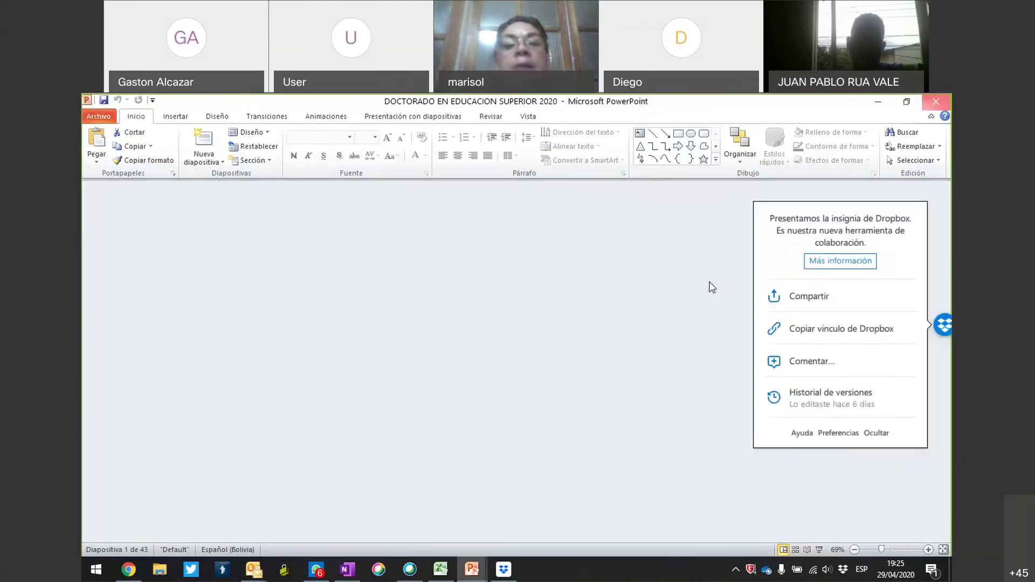
pyautogui.scroll(-3, 485, 396)
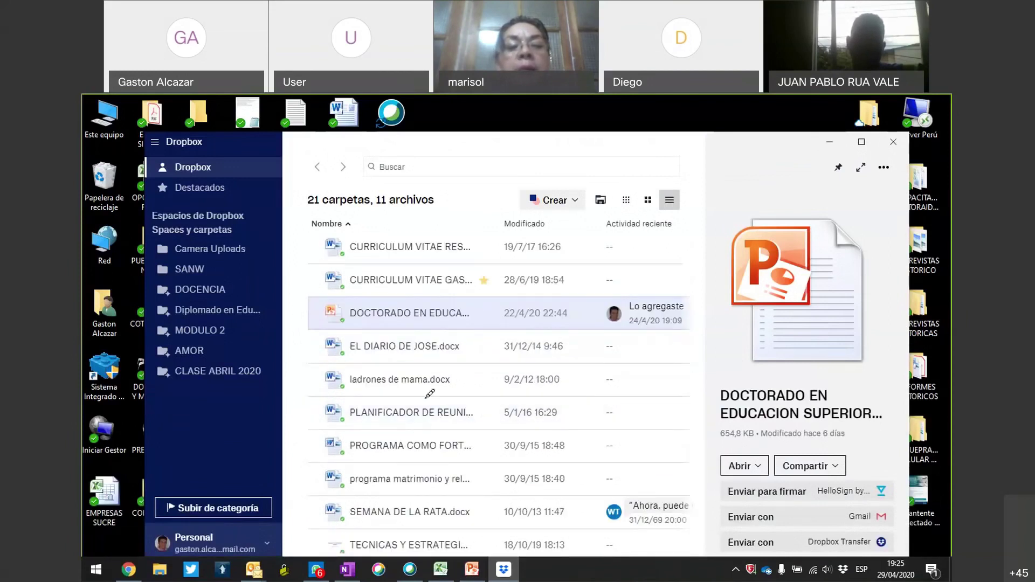
pyautogui.moveTo(427, 393)
pyautogui.mouseDown()
pyautogui.moveTo(428, 433)
pyautogui.moveTo(423, 397)
pyautogui.mouseUp()
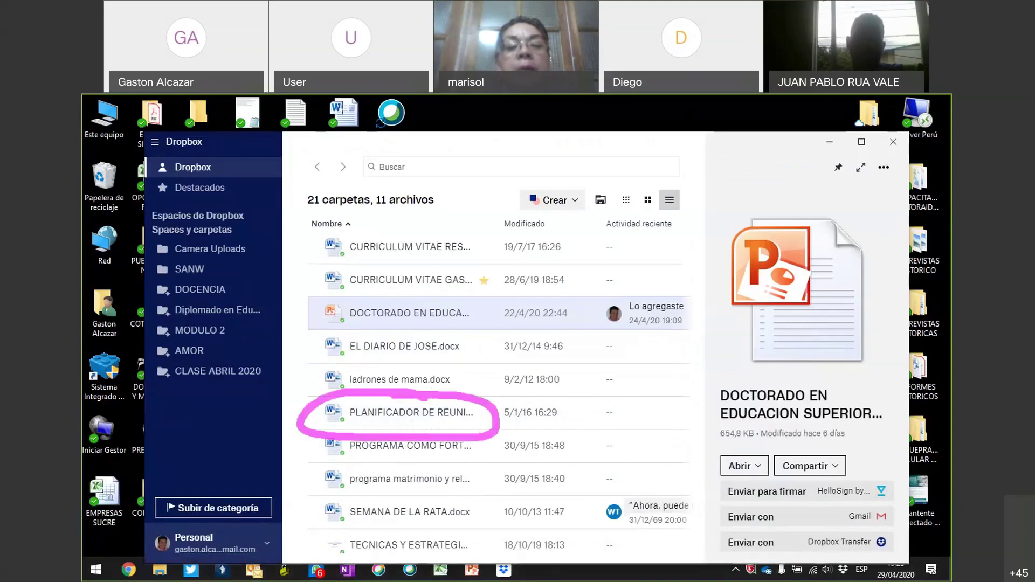
pyautogui.click(419, 414)
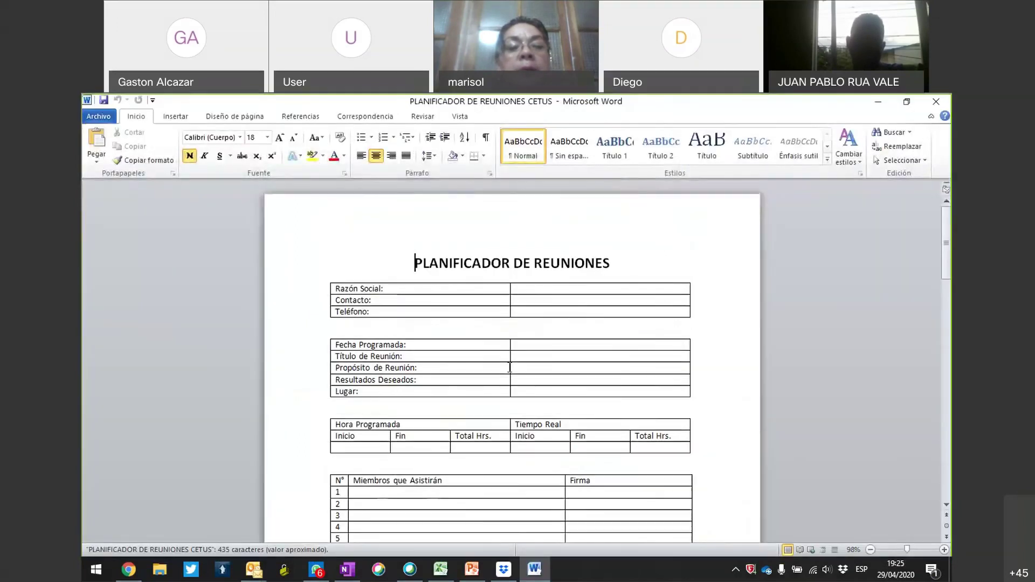
# Remove the stray characters before the PLANIFICADOR DE REUNIONES CETUS title, then save and close it.
pyautogui.scroll(-10, 510, 367)
pyautogui.scroll(-3, 509, 367)
pyautogui.scroll(6, 510, 368)
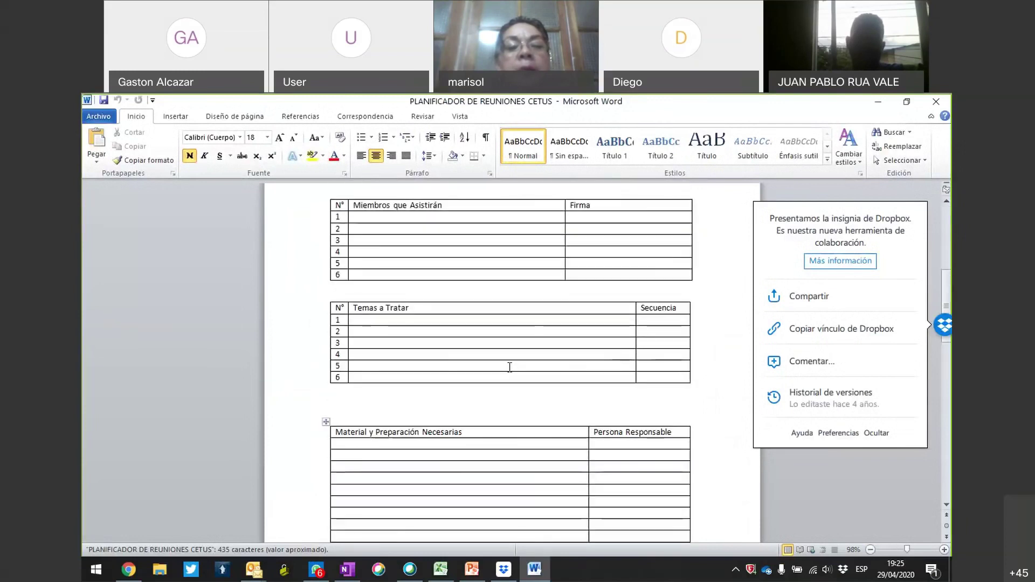
pyautogui.scroll(5, 455, 264)
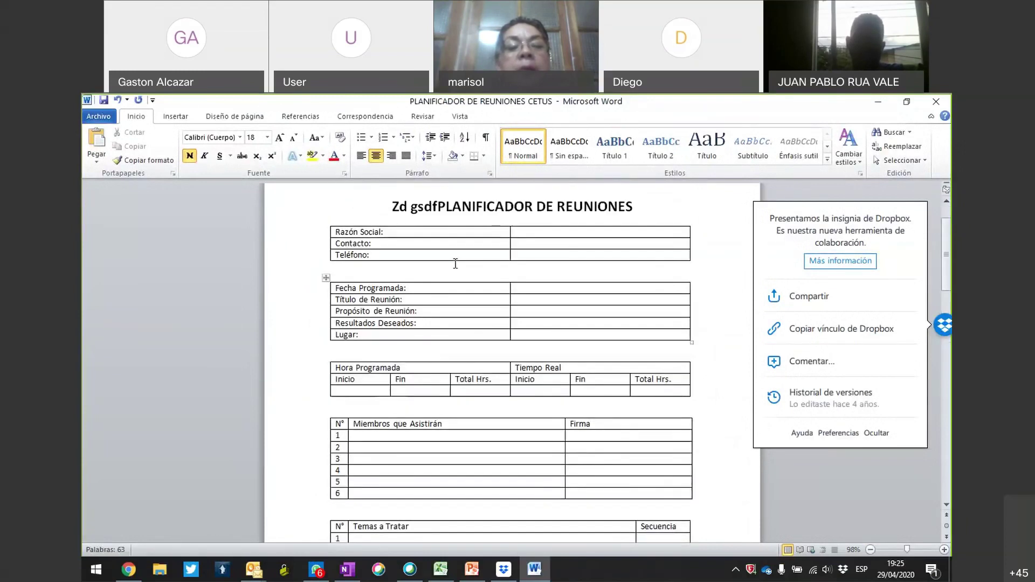
pyautogui.press('BackSpace')
pyautogui.press('BackSpace')
pyautogui.press('BackSpace')
pyautogui.press('BackSpace')
pyautogui.press('BackSpace')
pyautogui.press('BackSpace')
pyautogui.press('BackSpace')
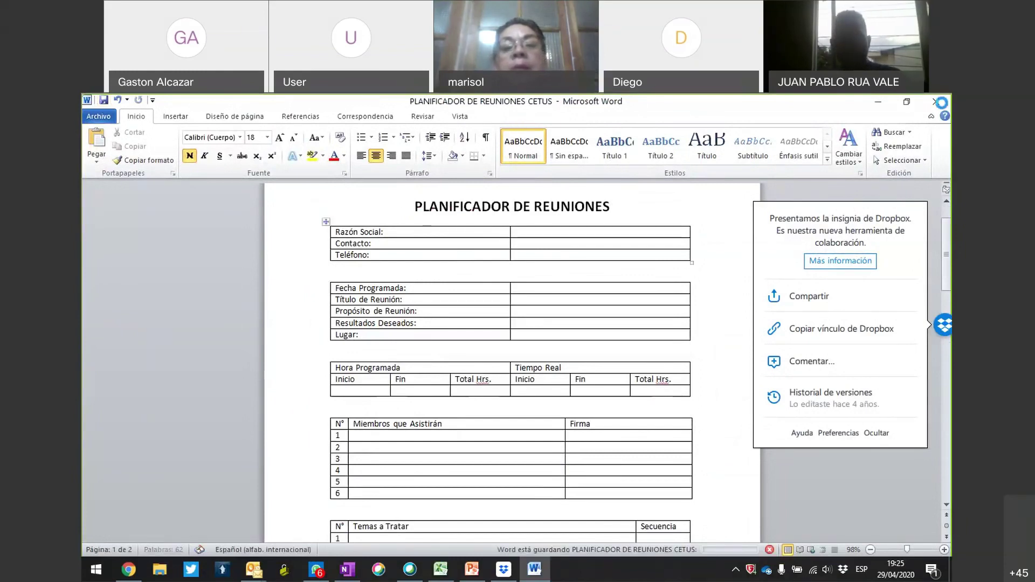
pyautogui.hotkey('alt', 'F4')
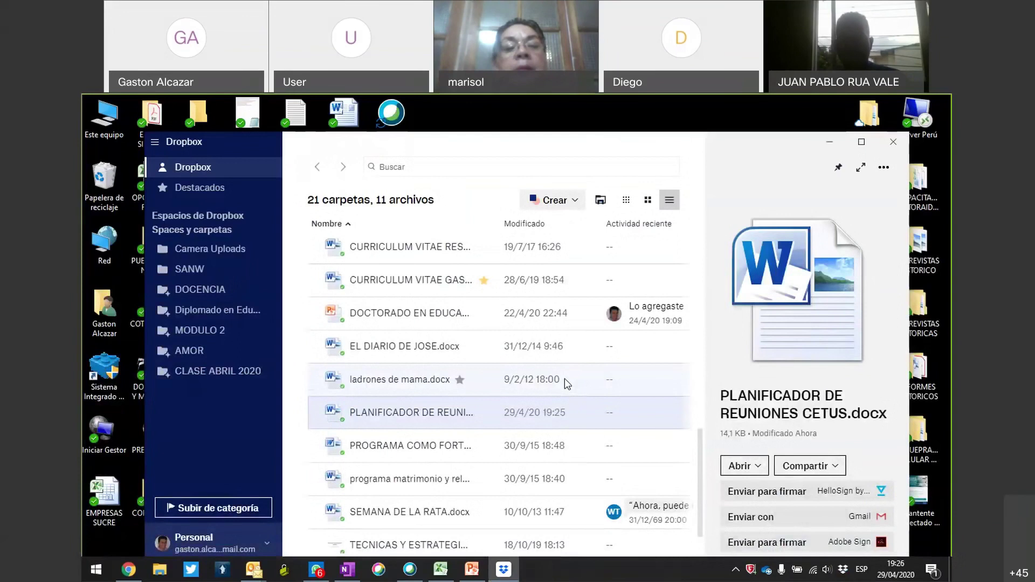
pyautogui.click(900, 141)
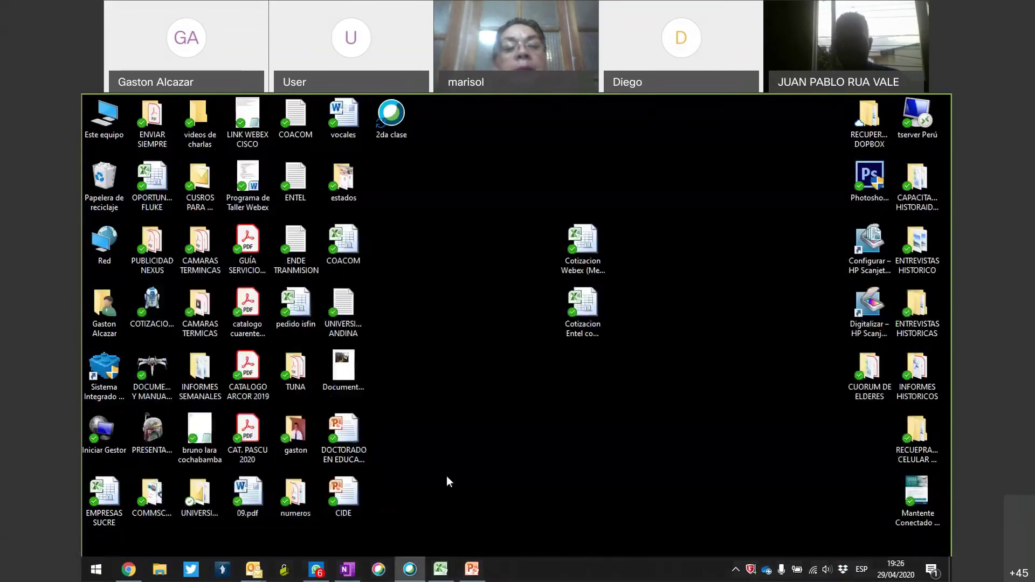
# Bring up the CIDE deck and run its slide show from slide 17, Clasificación de Servicios Cloud.
pyautogui.click(471, 569)
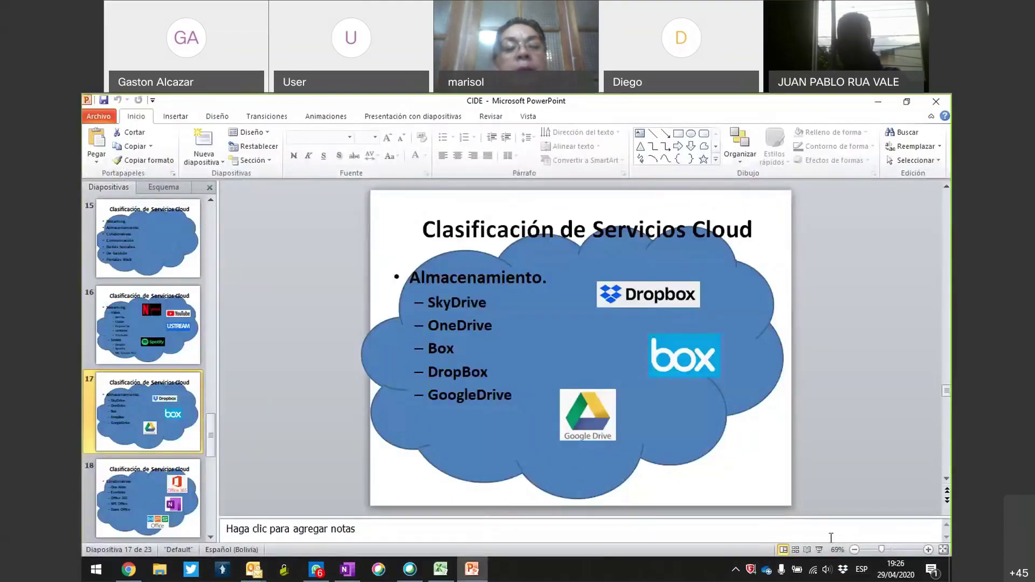
pyautogui.click(819, 550)
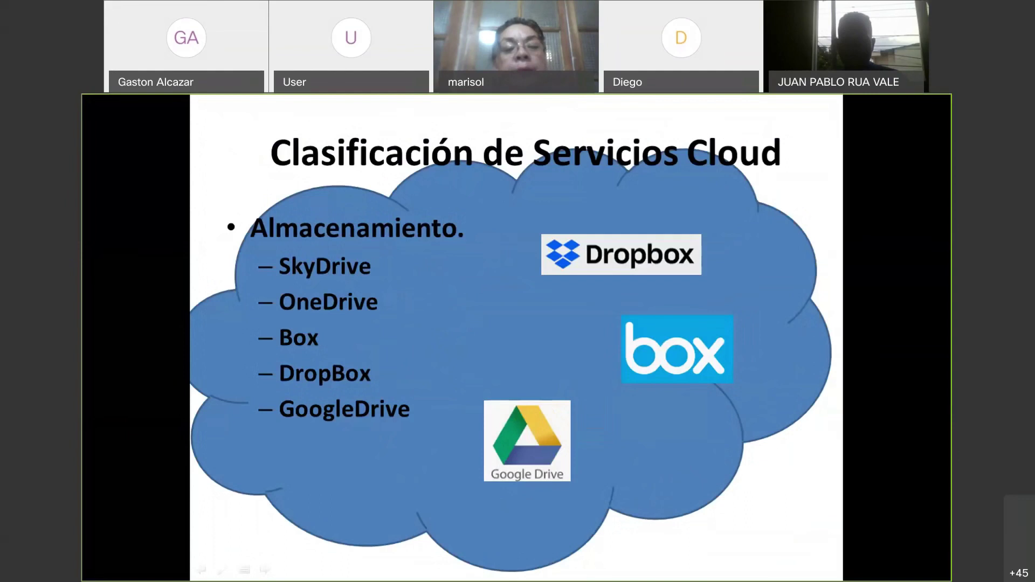
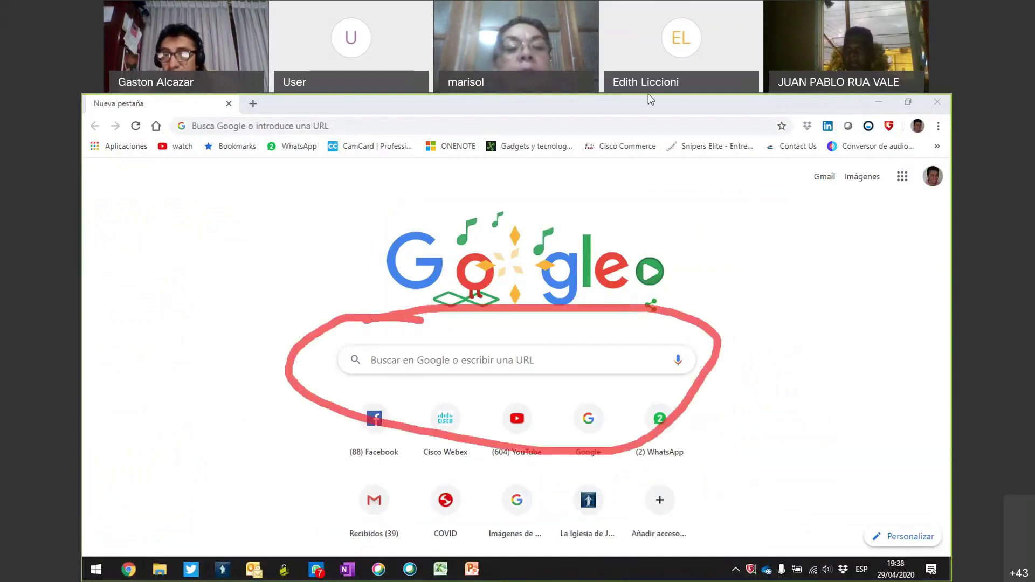
# Search Google for 'office 365'.
pyautogui.click(715, 103)
pyautogui.click(505, 357)
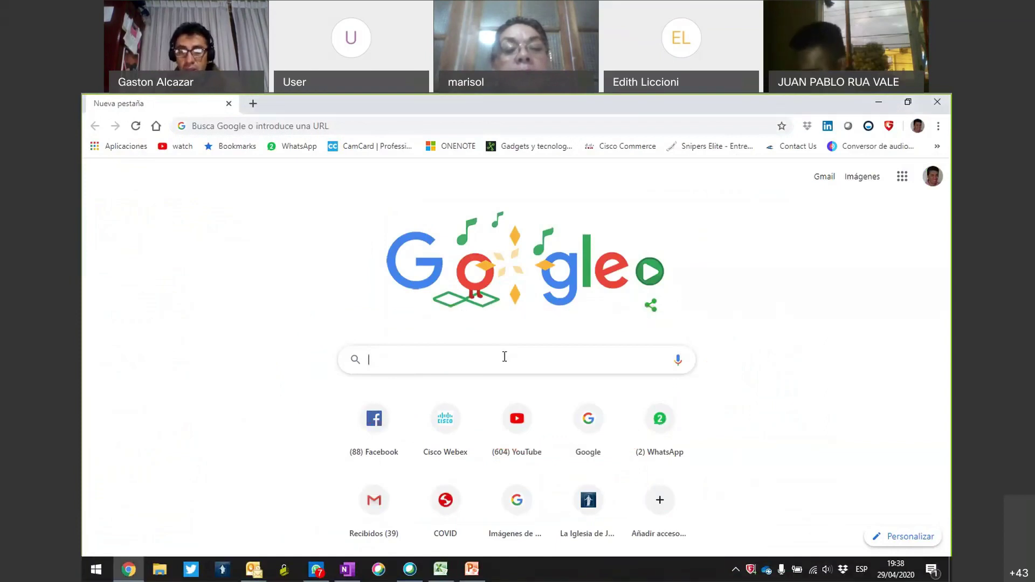
pyautogui.write('office')
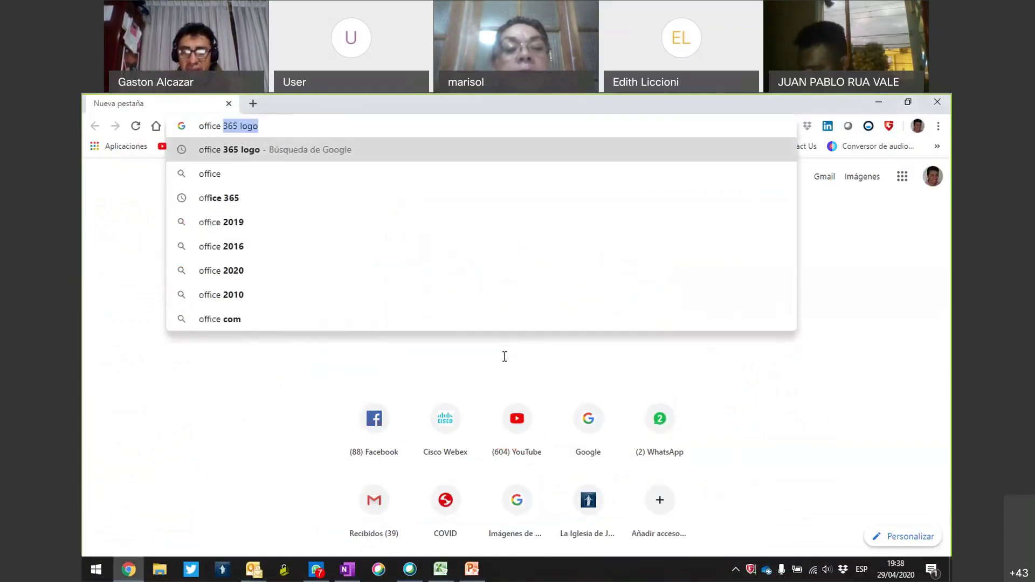
pyautogui.write(' 2')
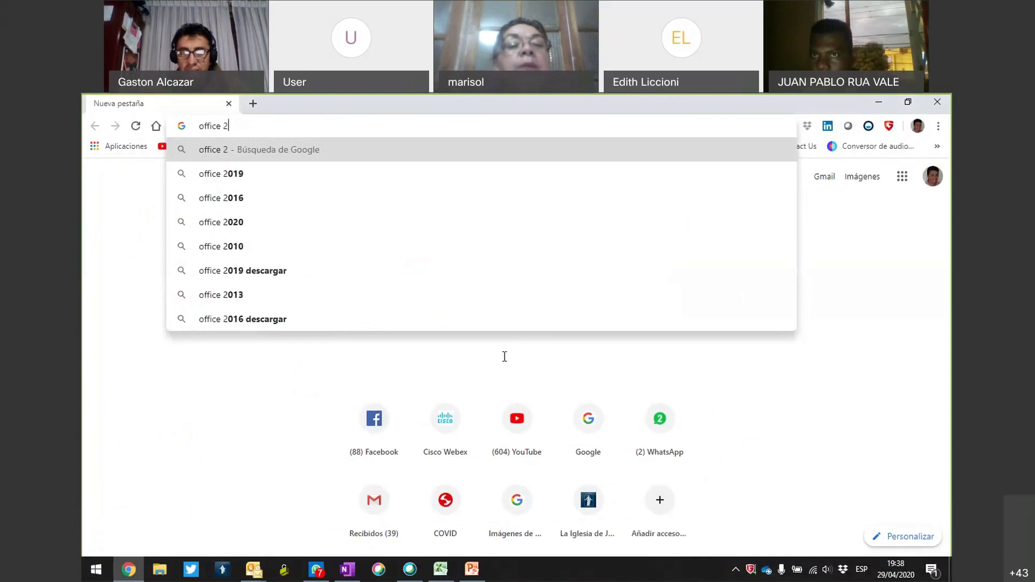
pyautogui.press('BackSpace')
pyautogui.write('3')
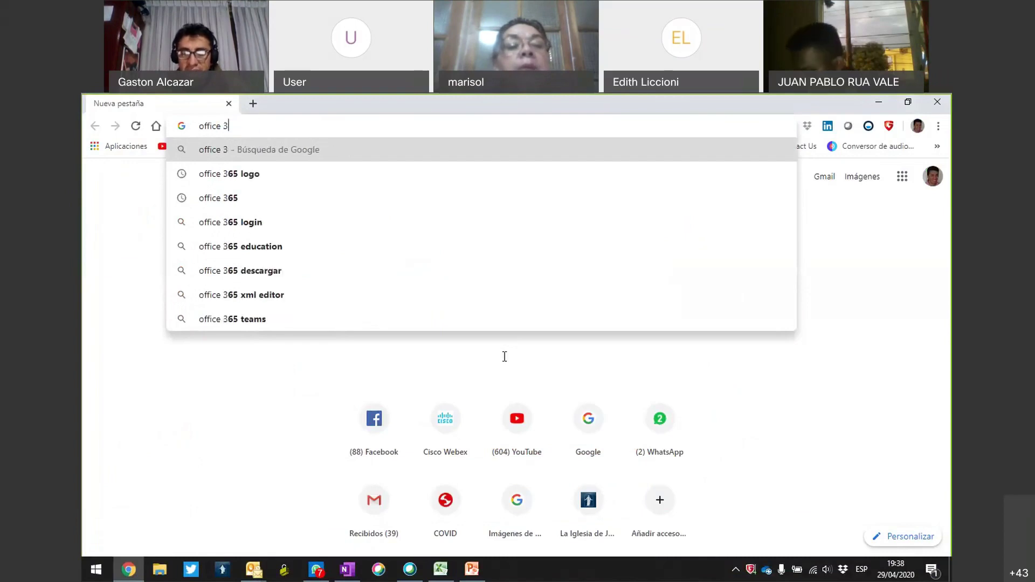
pyautogui.write('65')
pyautogui.press('Return')
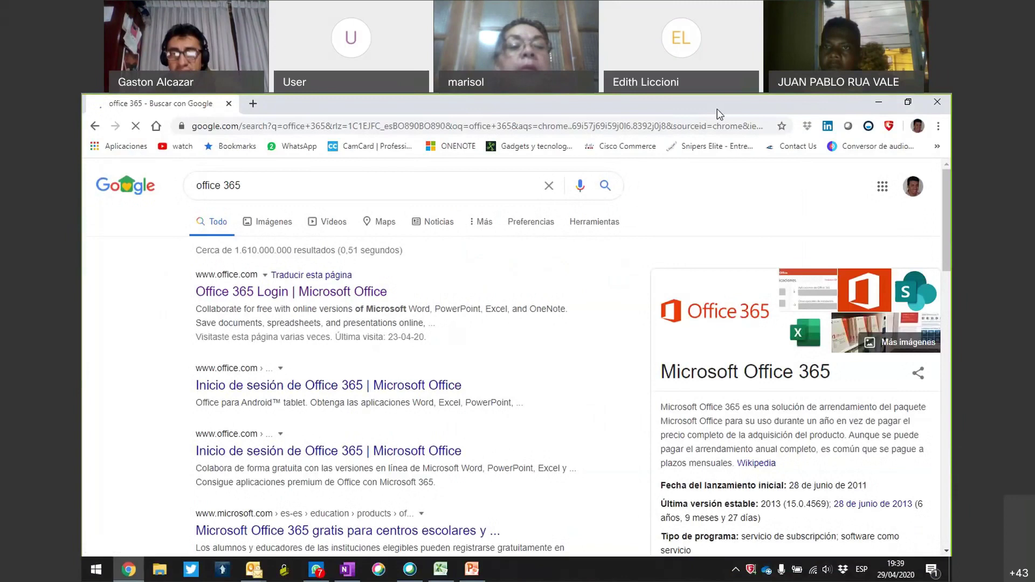
# Open the 'Office 365 Login | Microsoft Office' result from the search results.
pyautogui.moveTo(388, 259)
pyautogui.mouseDown()
pyautogui.moveTo(148, 304)
pyautogui.moveTo(340, 350)
pyautogui.mouseUp()
pyautogui.moveTo(413, 315)
pyautogui.mouseDown()
pyautogui.moveTo(414, 292)
pyautogui.moveTo(299, 237)
pyautogui.mouseUp()
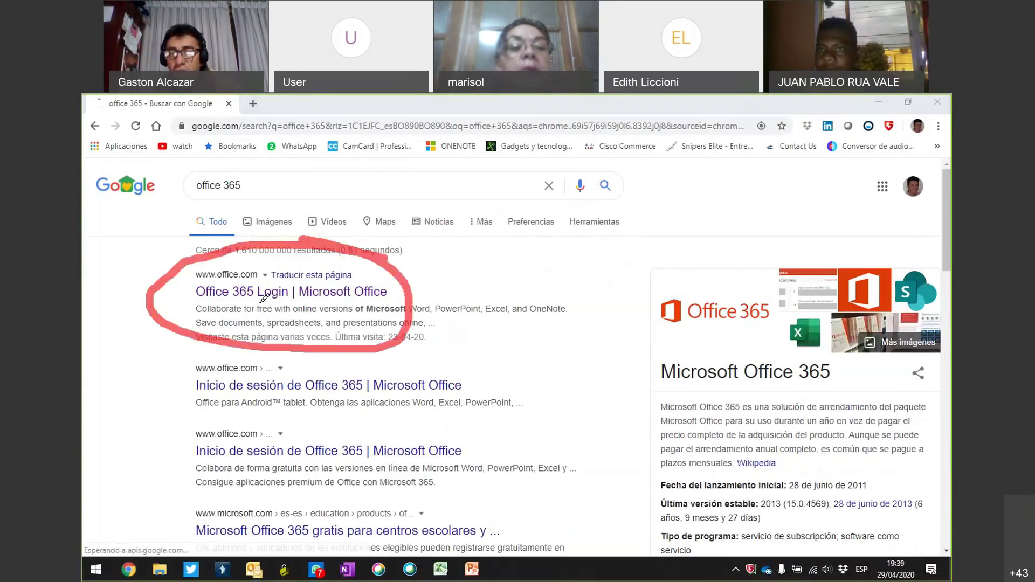
pyautogui.moveTo(251, 305); pyautogui.dragTo(286, 306)
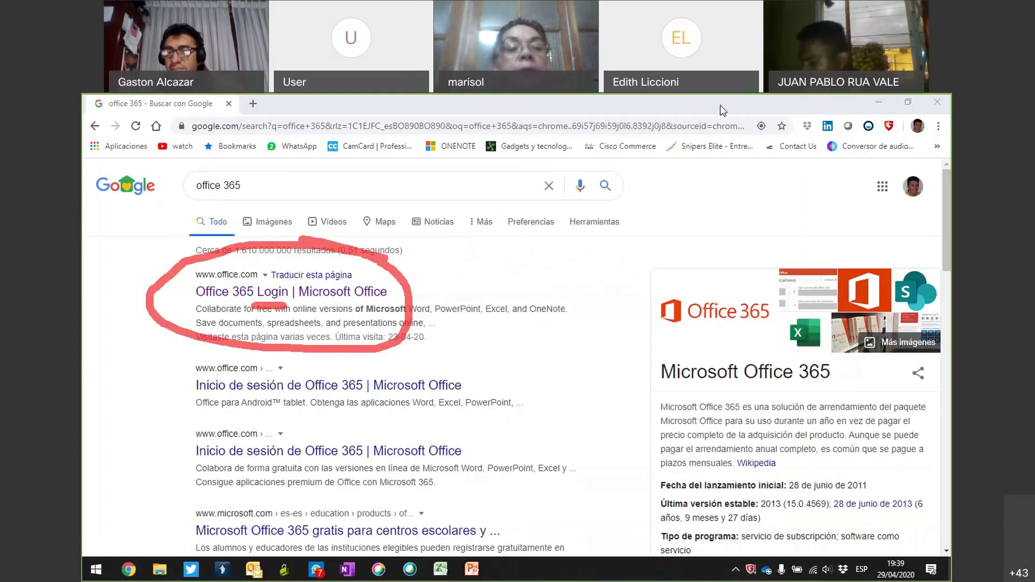
pyautogui.click(354, 291)
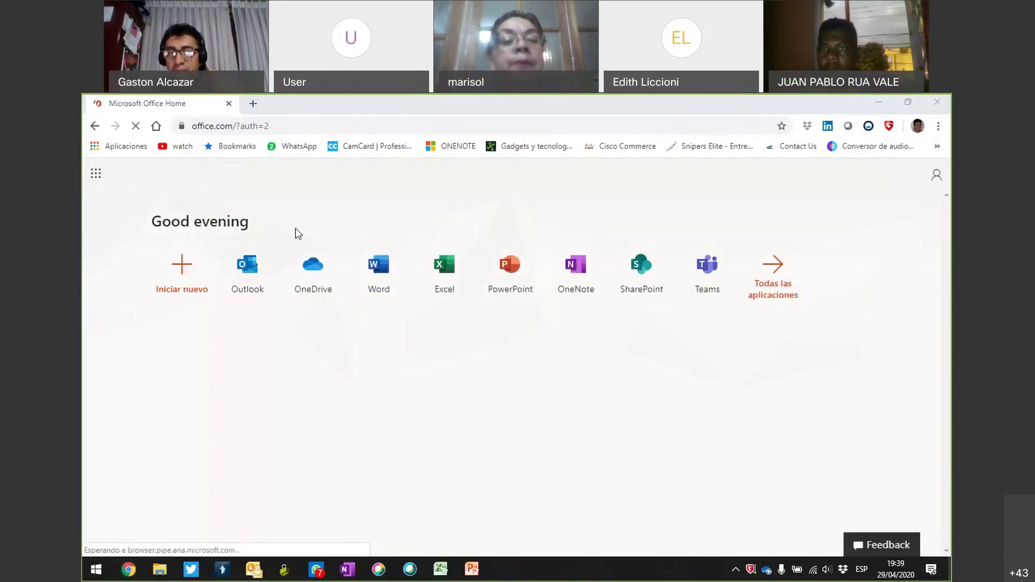
# Point out the Outlook, Word, OneNote, SharePoint and Teams apps, then open Word.
pyautogui.moveTo(266, 226)
pyautogui.mouseDown()
pyautogui.moveTo(316, 321)
pyautogui.moveTo(778, 322)
pyautogui.moveTo(604, 200)
pyautogui.moveTo(280, 261)
pyautogui.moveTo(244, 253)
pyautogui.moveTo(264, 249)
pyautogui.moveTo(308, 197)
pyautogui.moveTo(333, 231)
pyautogui.moveTo(376, 172)
pyautogui.mouseUp()
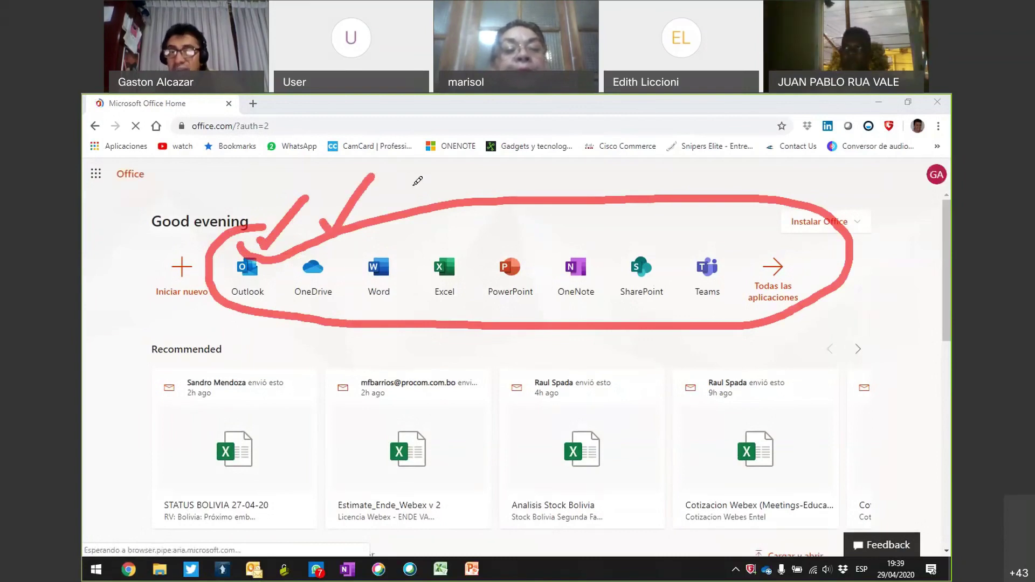
pyautogui.moveTo(380, 241)
pyautogui.mouseDown()
pyautogui.moveTo(396, 251)
pyautogui.moveTo(434, 202)
pyautogui.moveTo(453, 245)
pyautogui.moveTo(495, 194)
pyautogui.moveTo(514, 241)
pyautogui.moveTo(550, 192)
pyautogui.mouseUp()
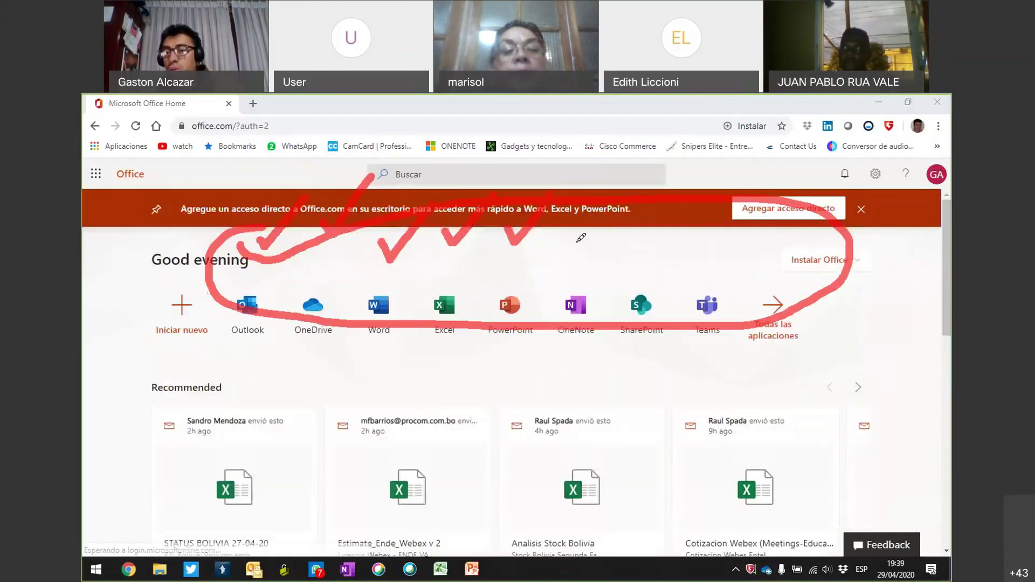
pyautogui.moveTo(573, 267)
pyautogui.mouseDown()
pyautogui.moveTo(618, 233)
pyautogui.moveTo(682, 264)
pyautogui.mouseUp()
pyautogui.moveTo(707, 265)
pyautogui.mouseDown()
pyautogui.moveTo(713, 284)
pyautogui.moveTo(750, 258)
pyautogui.mouseUp()
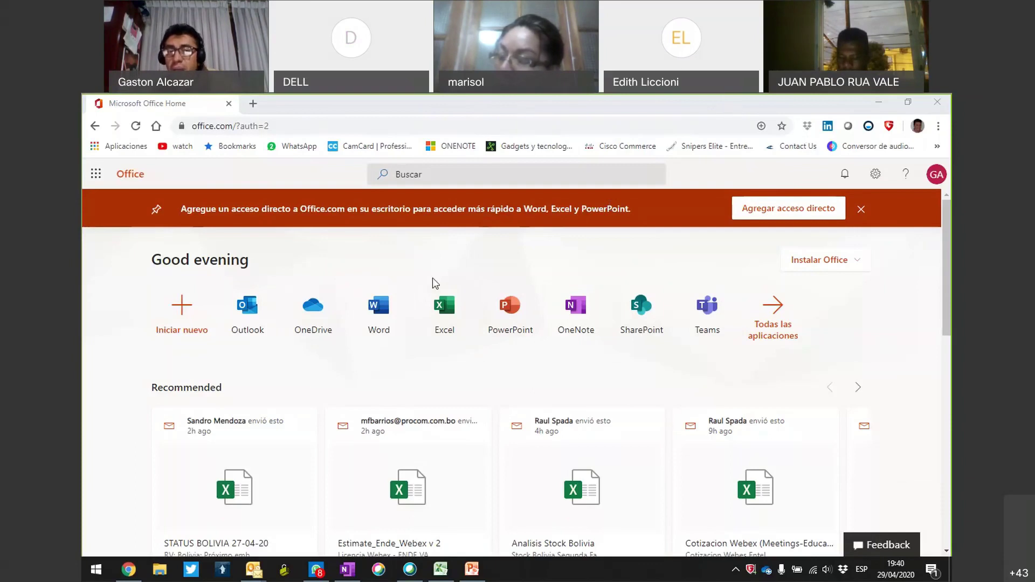
pyautogui.moveTo(368, 281)
pyautogui.mouseDown()
pyautogui.moveTo(367, 353)
pyautogui.moveTo(403, 289)
pyautogui.moveTo(383, 283)
pyautogui.mouseUp()
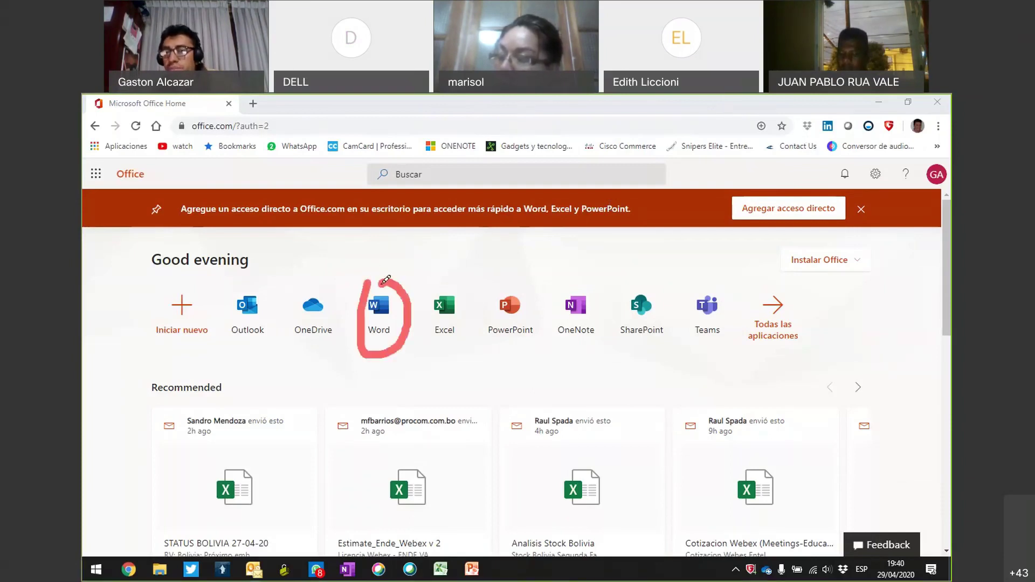
pyautogui.click(389, 322)
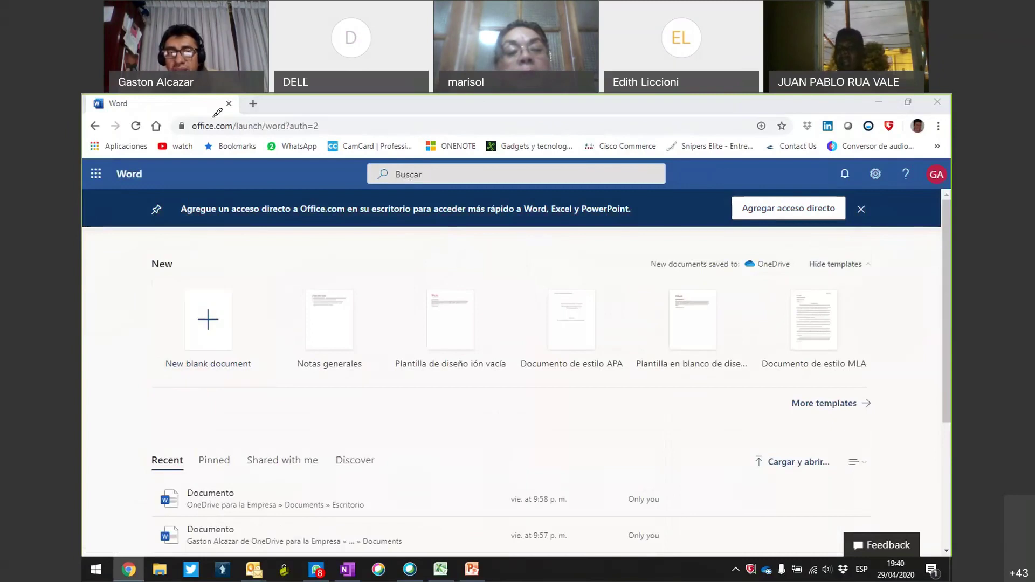
# Create a new blank Word document, Documento1, and place the cursor on its empty page.
pyautogui.moveTo(184, 226)
pyautogui.mouseDown()
pyautogui.moveTo(777, 469)
pyautogui.moveTo(663, 141)
pyautogui.moveTo(190, 208)
pyautogui.mouseUp()
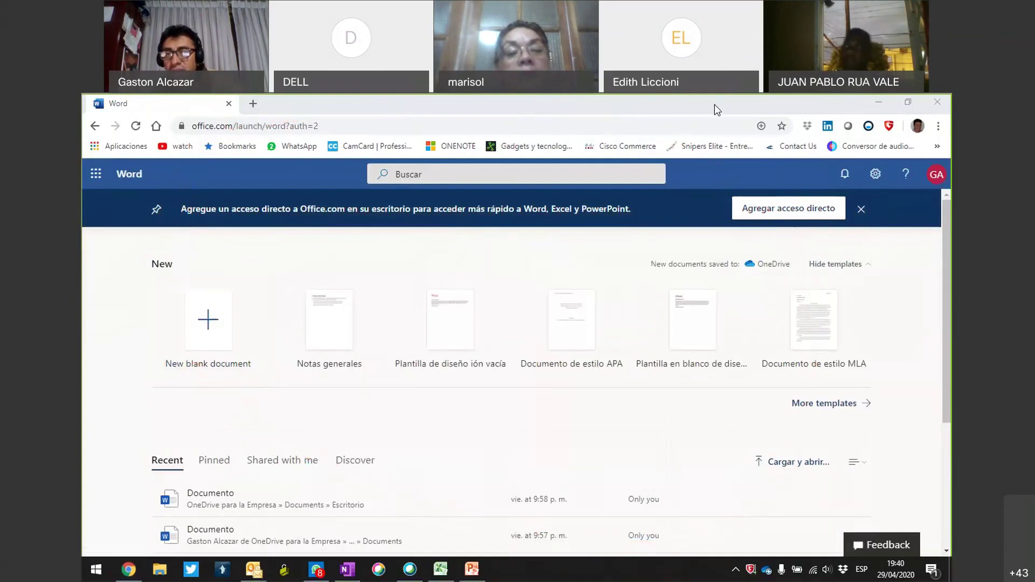
pyautogui.moveTo(231, 291)
pyautogui.mouseDown()
pyautogui.moveTo(151, 283)
pyautogui.moveTo(251, 393)
pyautogui.moveTo(182, 260)
pyautogui.moveTo(157, 377)
pyautogui.moveTo(262, 374)
pyautogui.mouseUp()
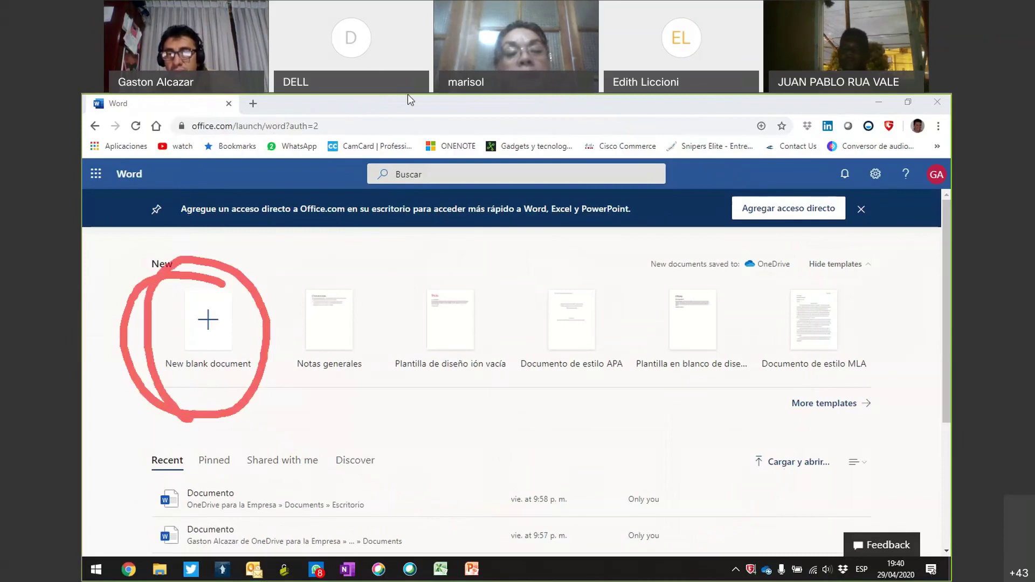
pyautogui.click(208, 321)
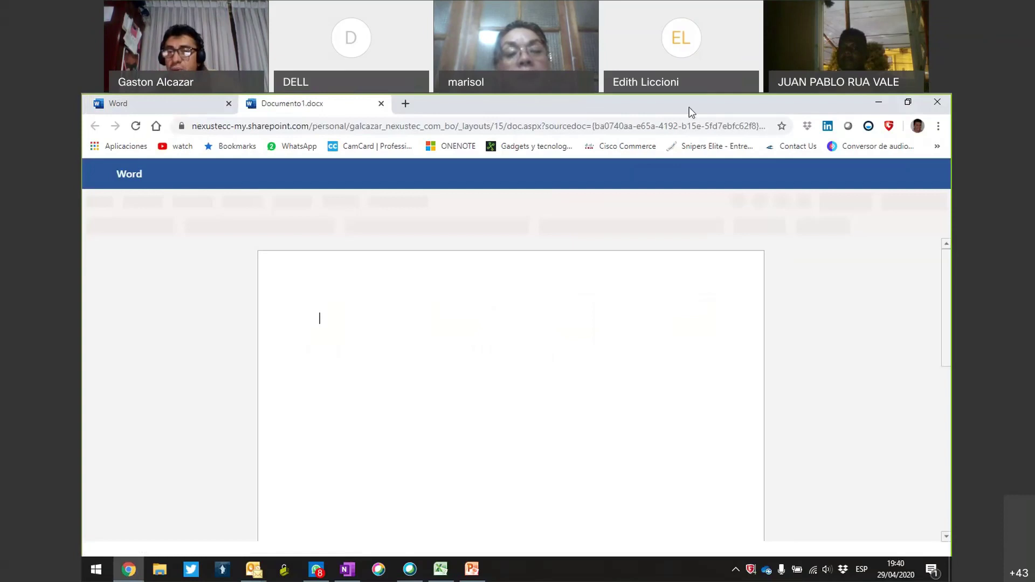
pyautogui.moveTo(406, 297)
pyautogui.mouseDown()
pyautogui.moveTo(335, 325)
pyautogui.moveTo(381, 481)
pyautogui.moveTo(543, 300)
pyautogui.moveTo(435, 310)
pyautogui.mouseUp()
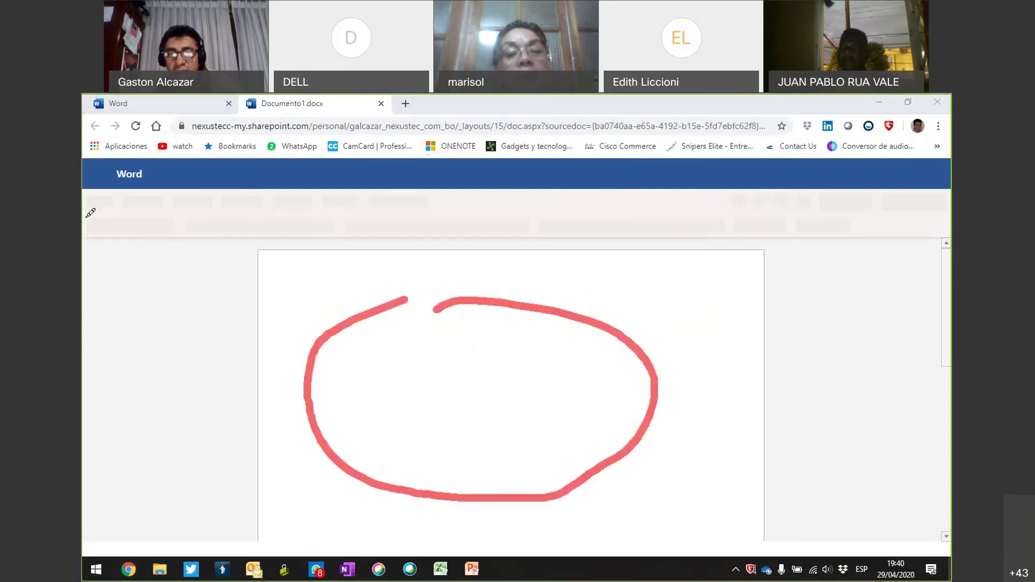
pyautogui.moveTo(164, 182)
pyautogui.mouseDown()
pyautogui.moveTo(171, 248)
pyautogui.moveTo(633, 277)
pyautogui.moveTo(872, 213)
pyautogui.moveTo(657, 173)
pyautogui.moveTo(272, 173)
pyautogui.moveTo(142, 191)
pyautogui.mouseUp()
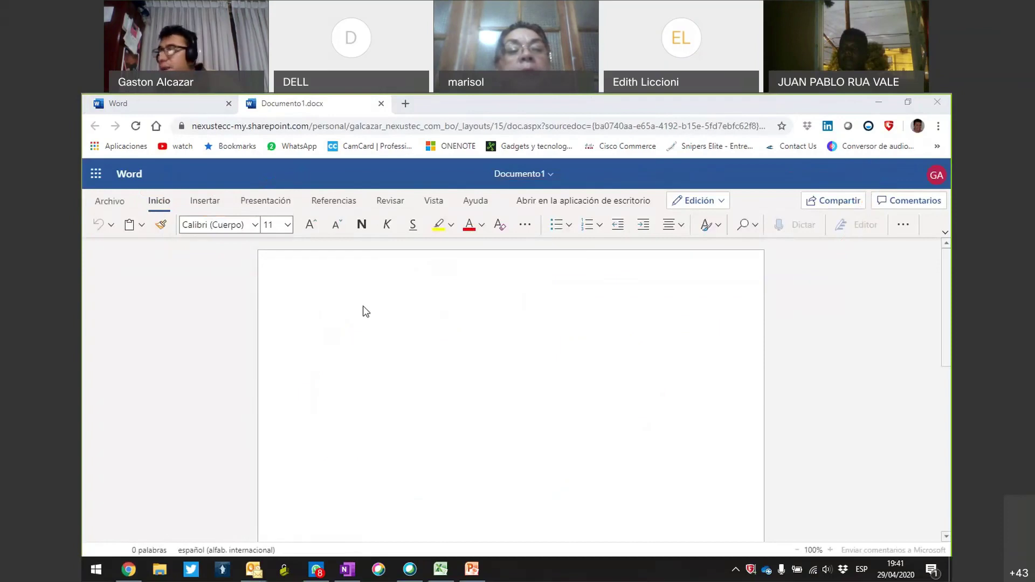
pyautogui.click(331, 332)
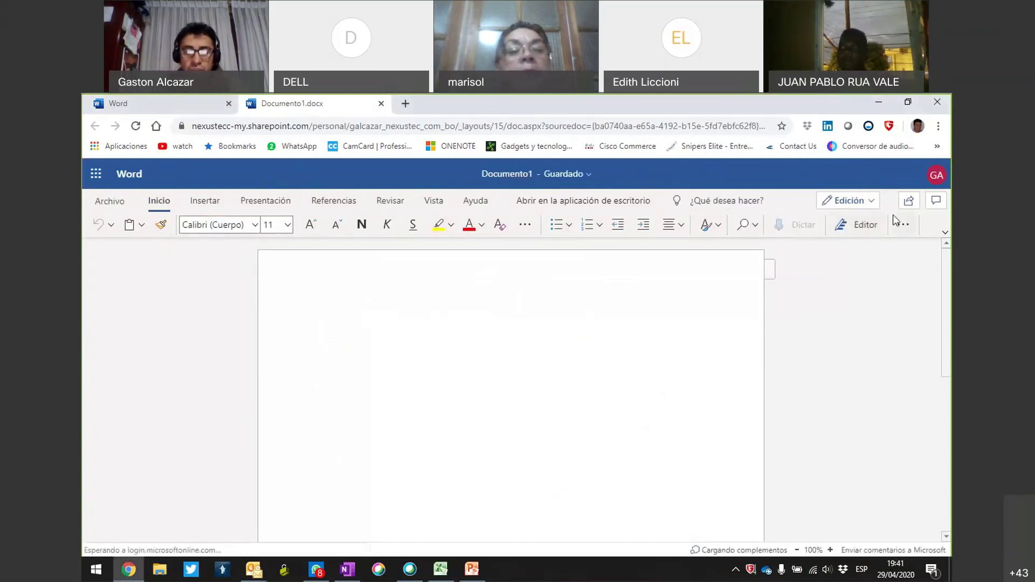
# Type the lines 'CLASE DE TECNOLOGIA' and 'PRIMERA PRUEBA' at the top of the page.
pyautogui.write('CLASE DE TECNOLOGIA')
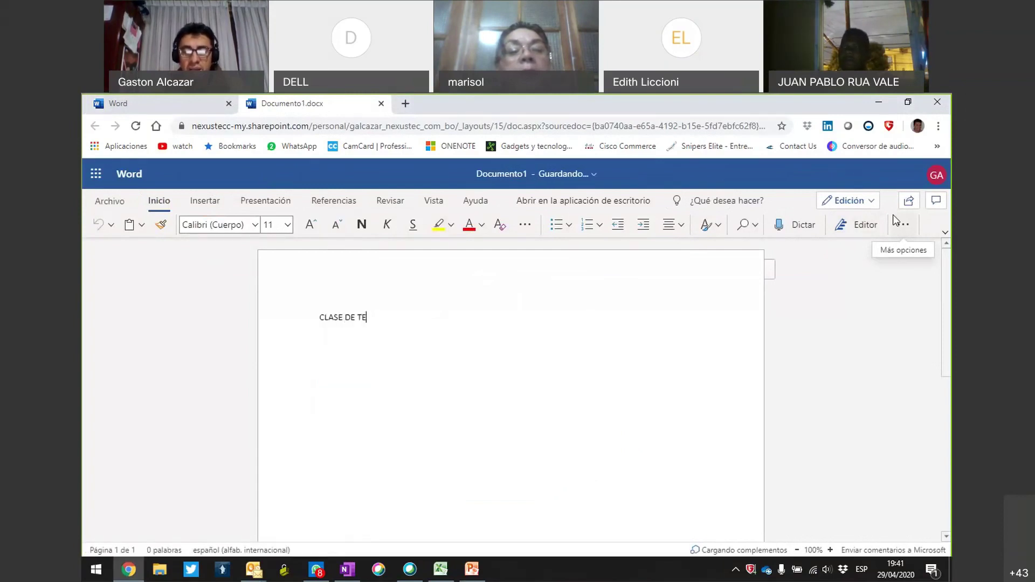
pyautogui.press('BackSpace')
pyautogui.press('BackSpace')
pyautogui.write('PRIMERA PRUEBA')
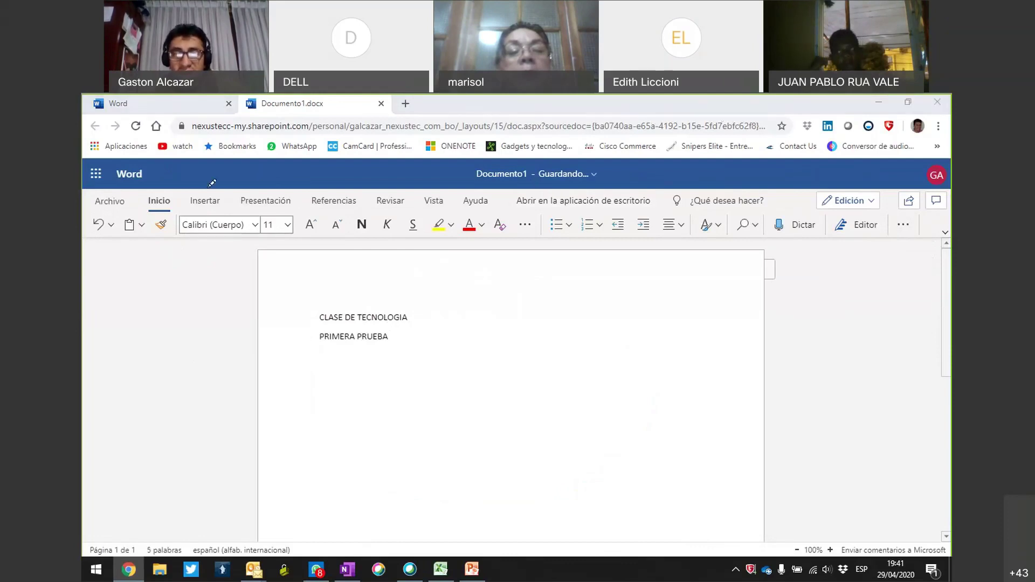
pyautogui.moveTo(167, 197); pyautogui.dragTo(221, 164)
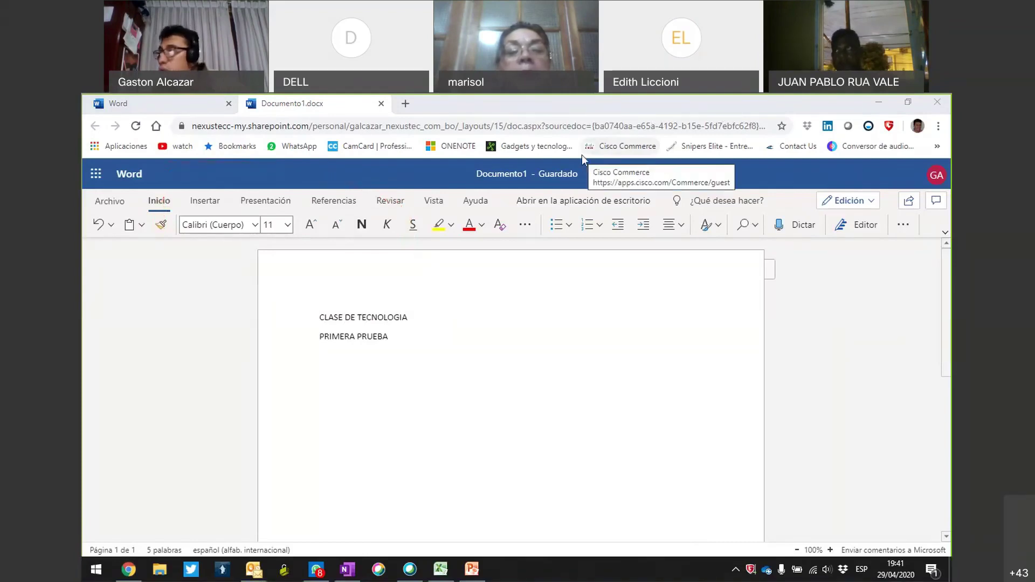
# Choose to insert a picture from this computer and browse for the file.
pyautogui.click(205, 202)
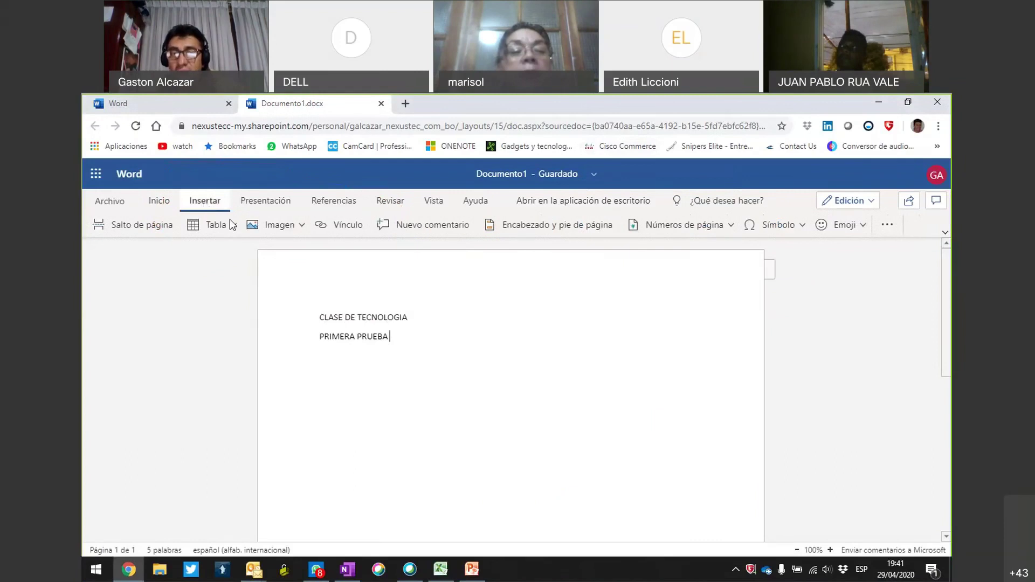
pyautogui.click(274, 225)
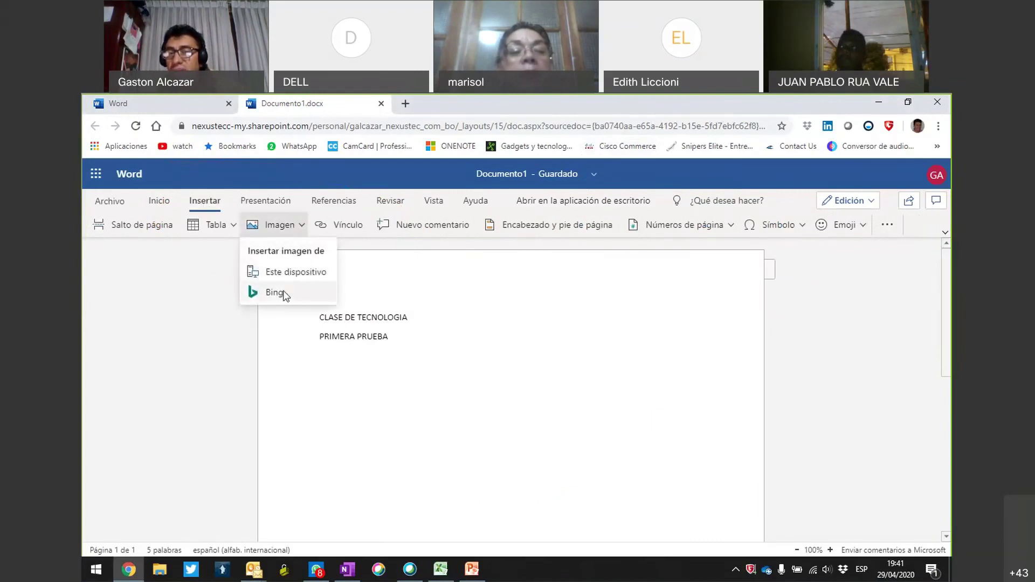
pyautogui.click(292, 273)
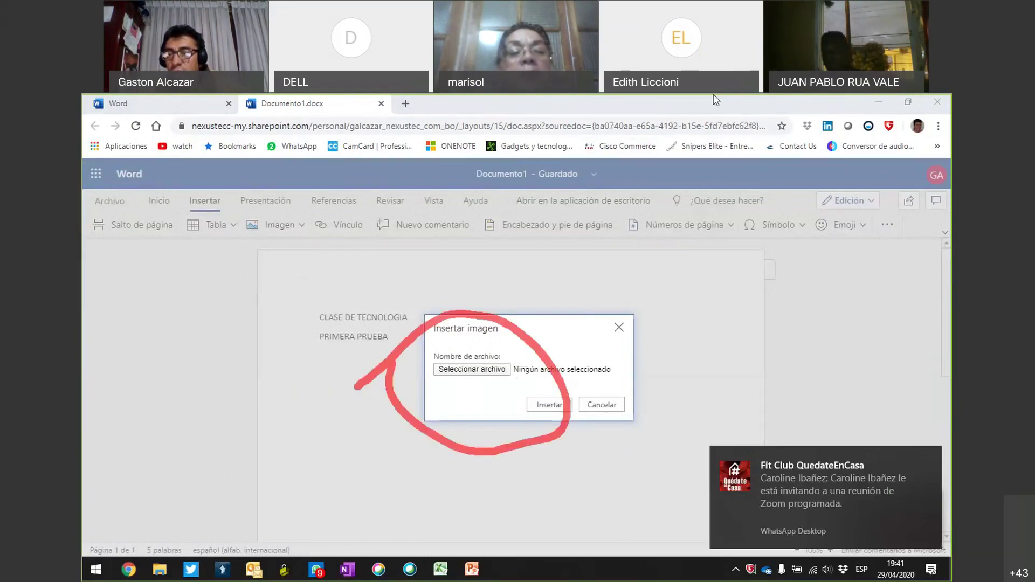
pyautogui.click(496, 371)
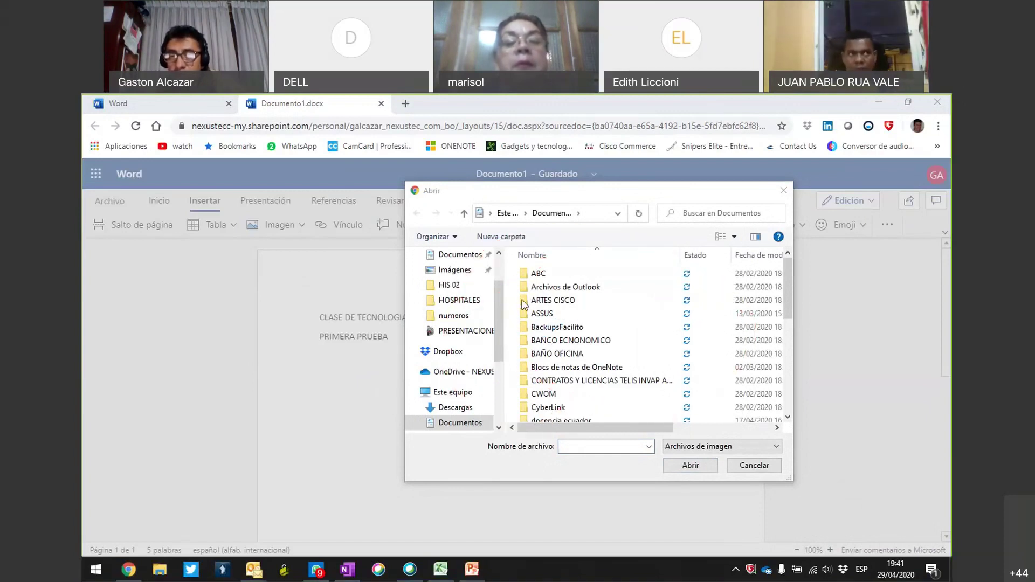
# Pick the photo from the Imágenes folder and insert it into the document.
pyautogui.scroll(3, 498, 310)
pyautogui.click(463, 326)
pyautogui.scroll(-3, 626, 335)
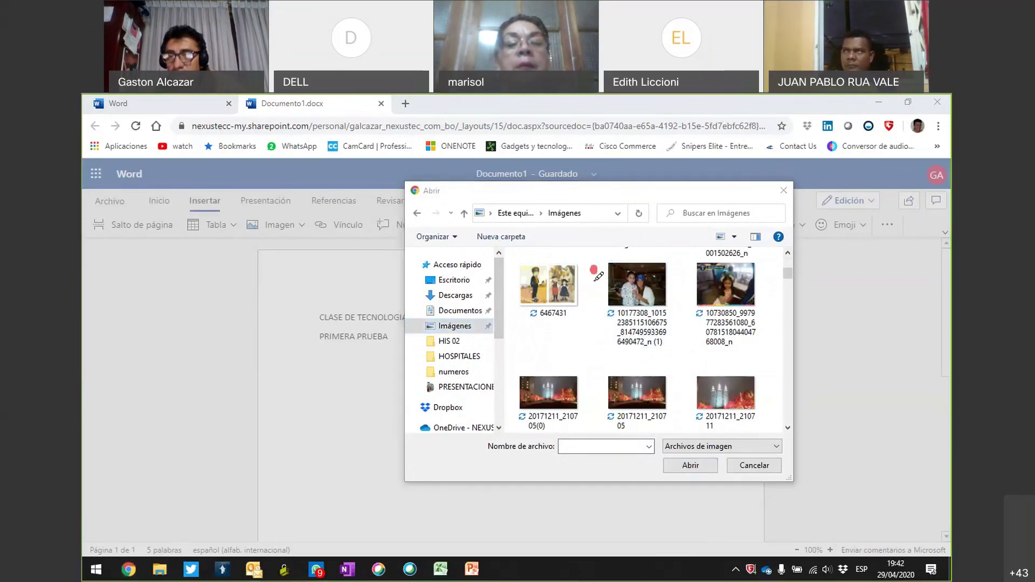
pyautogui.moveTo(592, 266); pyautogui.dragTo(671, 271)
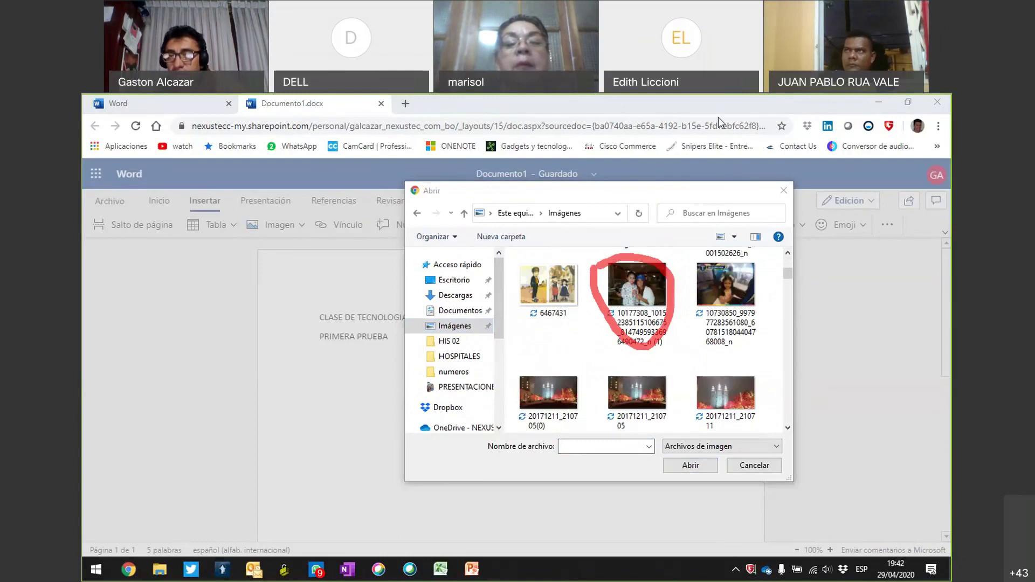
pyautogui.click(637, 291)
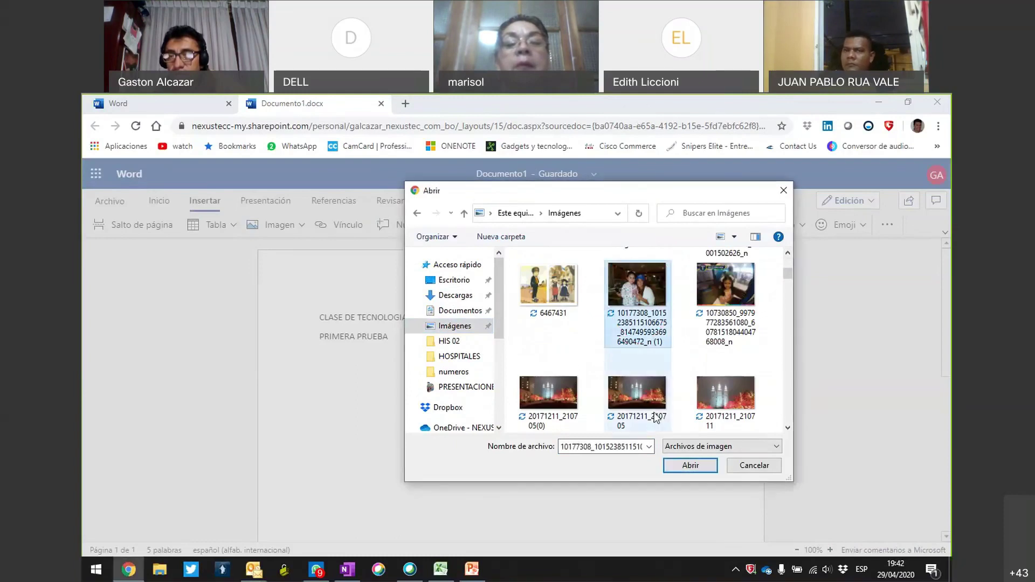
pyautogui.click(674, 465)
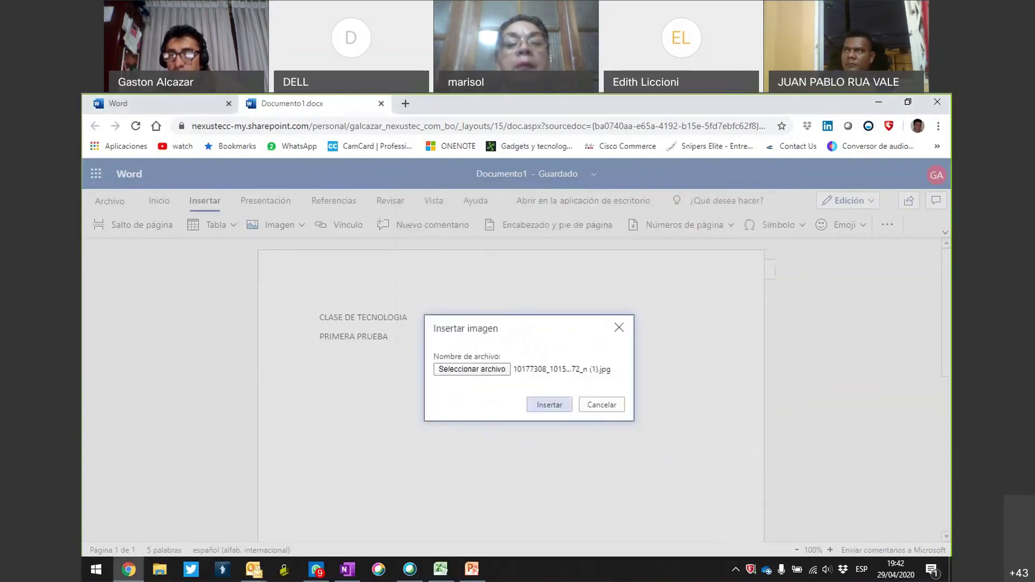
pyautogui.moveTo(522, 382)
pyautogui.mouseDown()
pyautogui.moveTo(627, 380)
pyautogui.moveTo(620, 344)
pyautogui.moveTo(515, 352)
pyautogui.moveTo(518, 381)
pyautogui.mouseUp()
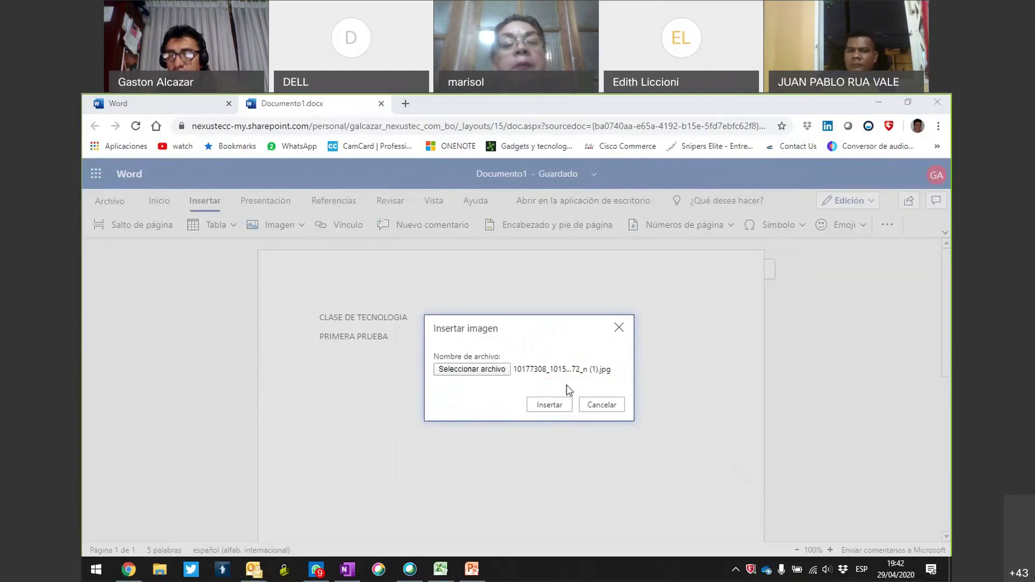
pyautogui.moveTo(570, 382)
pyautogui.mouseDown()
pyautogui.moveTo(566, 427)
pyautogui.moveTo(576, 391)
pyautogui.moveTo(536, 379)
pyautogui.mouseUp()
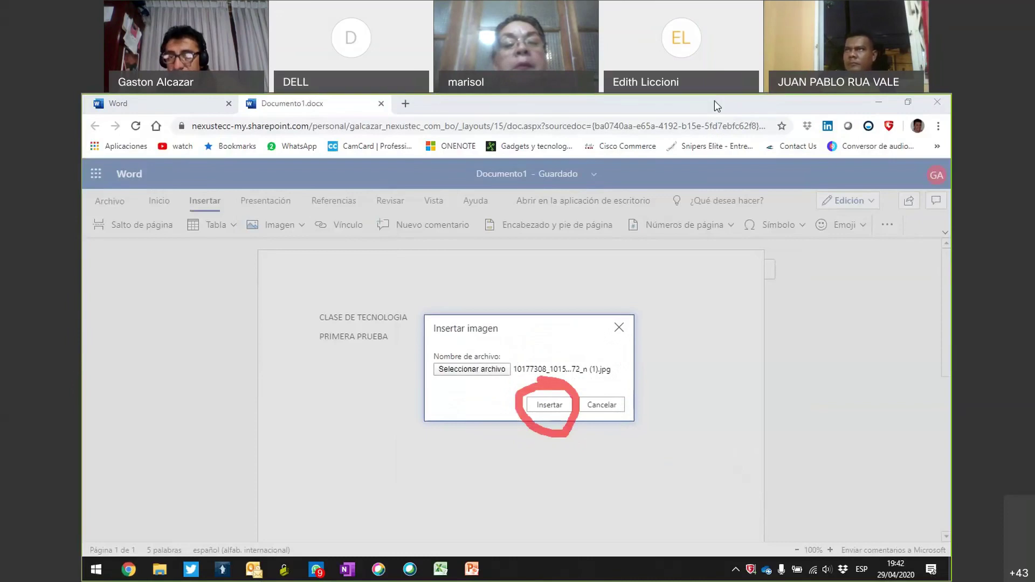
pyautogui.click(560, 404)
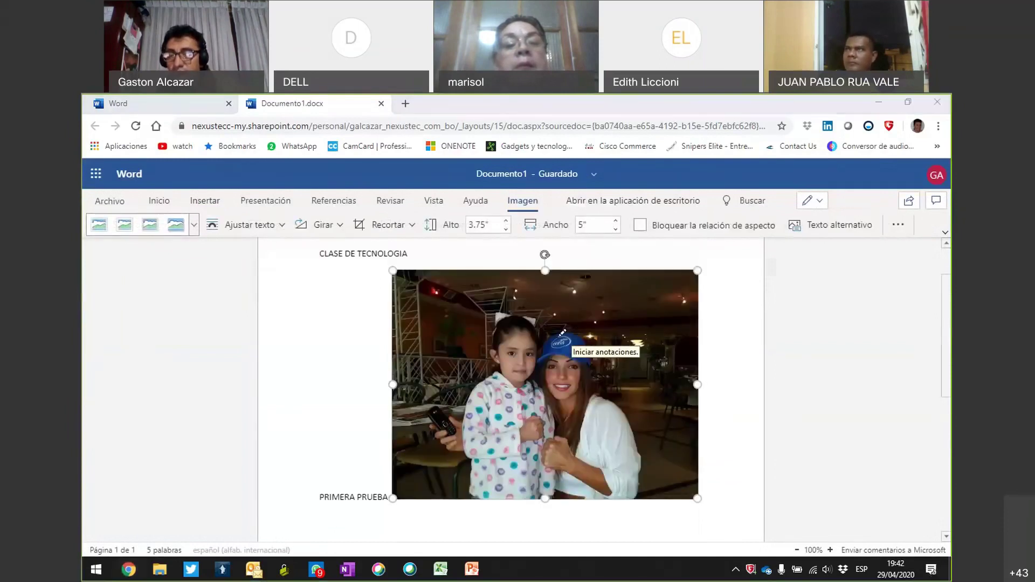
# Move the photo onto its own line below PRIMERA PRUEBA and place the cursor beneath it.
pyautogui.moveTo(593, 338)
pyautogui.mouseDown()
pyautogui.moveTo(601, 335)
pyautogui.moveTo(543, 344)
pyautogui.mouseUp()
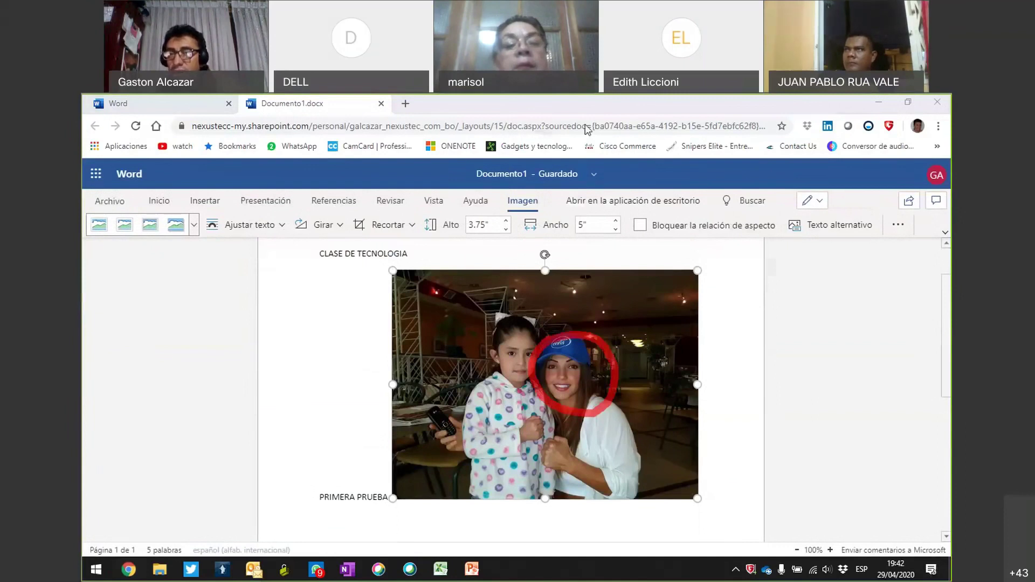
pyautogui.moveTo(522, 313)
pyautogui.mouseDown()
pyautogui.moveTo(478, 372)
pyautogui.moveTo(539, 367)
pyautogui.moveTo(531, 320)
pyautogui.mouseUp()
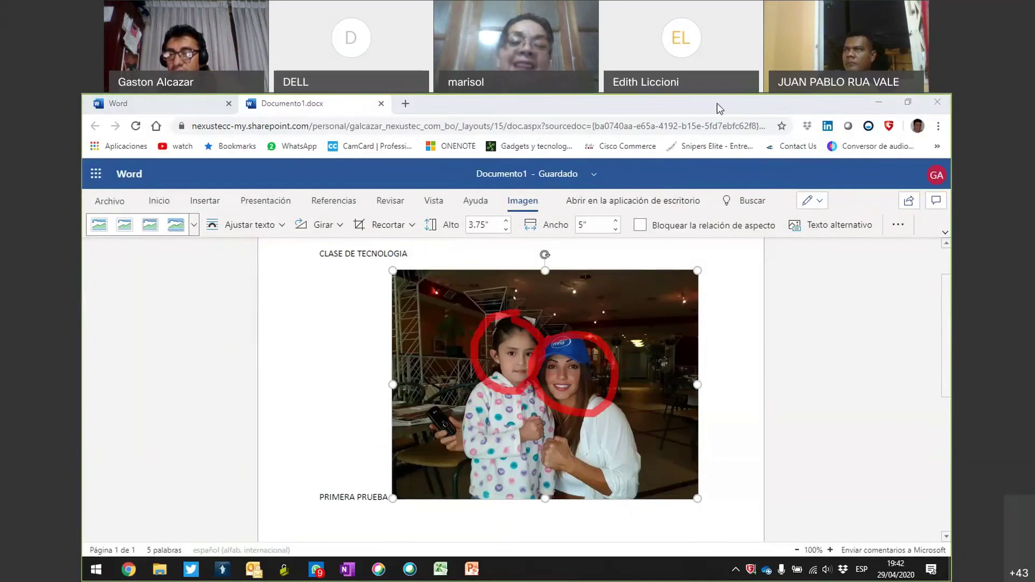
pyautogui.press('Escape')
pyautogui.click(380, 496)
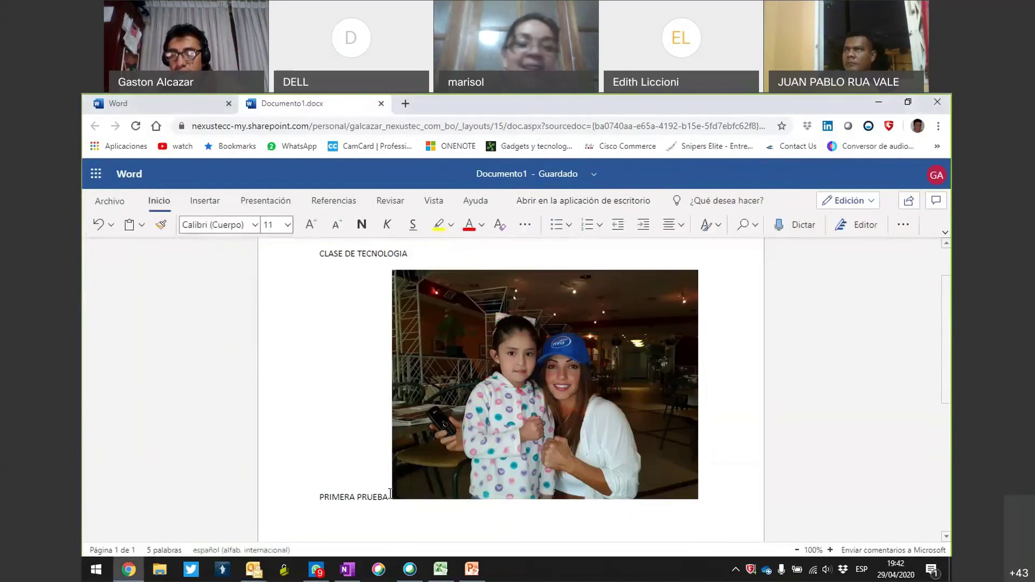
pyautogui.press('Return')
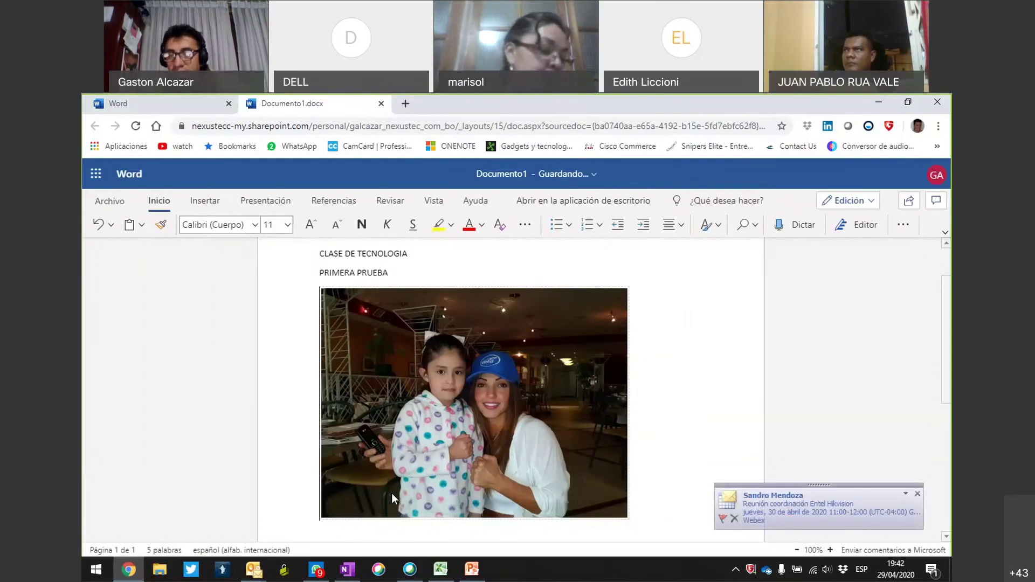
pyautogui.scroll(-3, 655, 455)
pyautogui.click(377, 349)
pyautogui.click(683, 343)
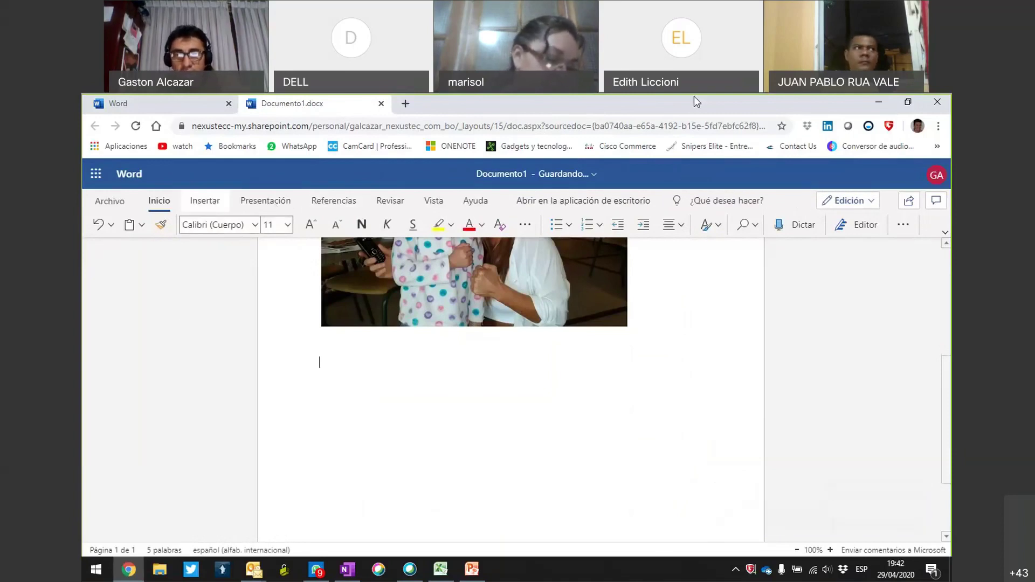
pyautogui.moveTo(231, 190)
pyautogui.mouseDown()
pyautogui.moveTo(175, 195)
pyautogui.moveTo(236, 197)
pyautogui.mouseUp()
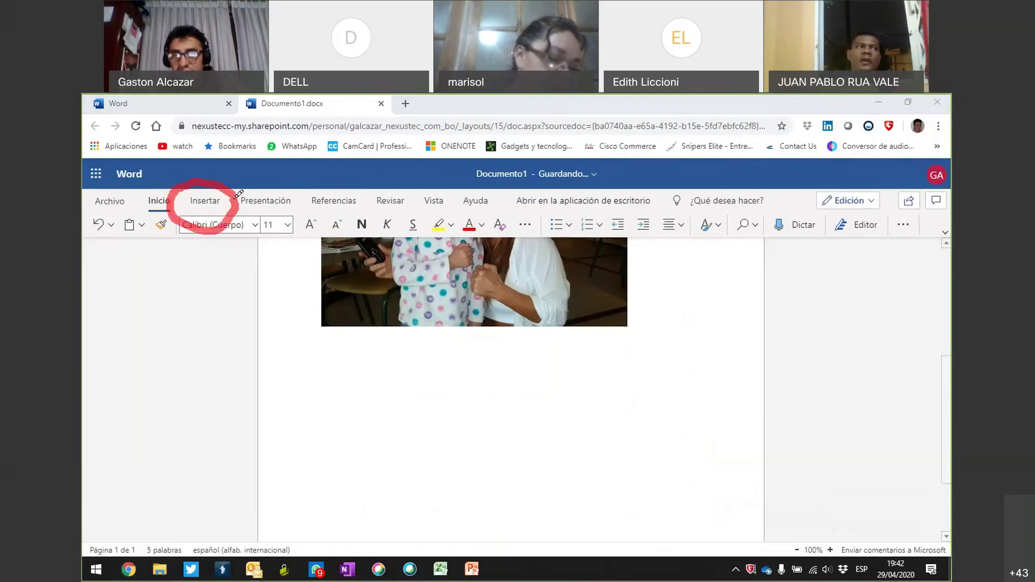
pyautogui.click(721, 110)
# Insert a 3x3 table below the photo and type the ASISTENCIA heading.
pyautogui.click(204, 202)
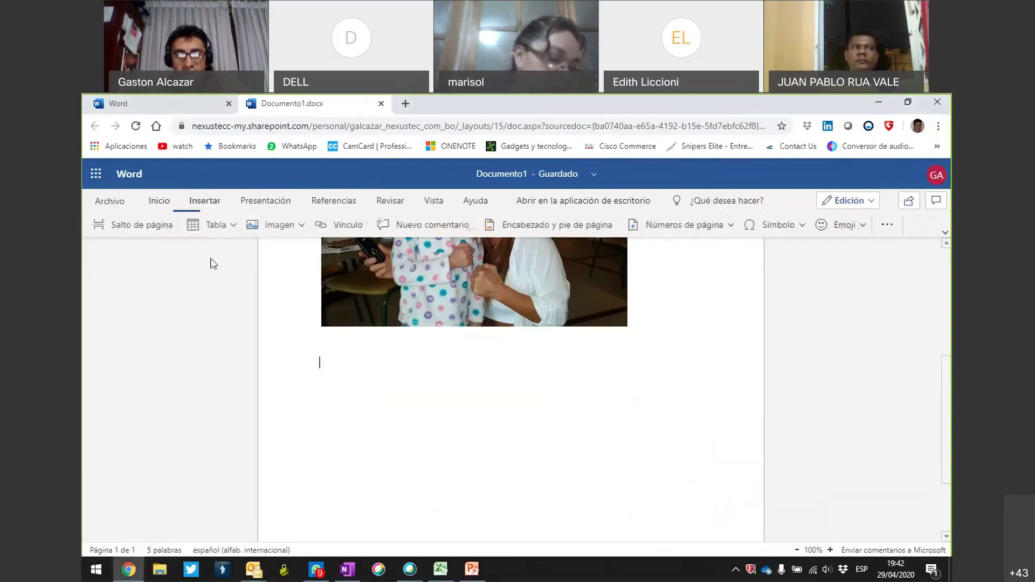
pyautogui.click(228, 227)
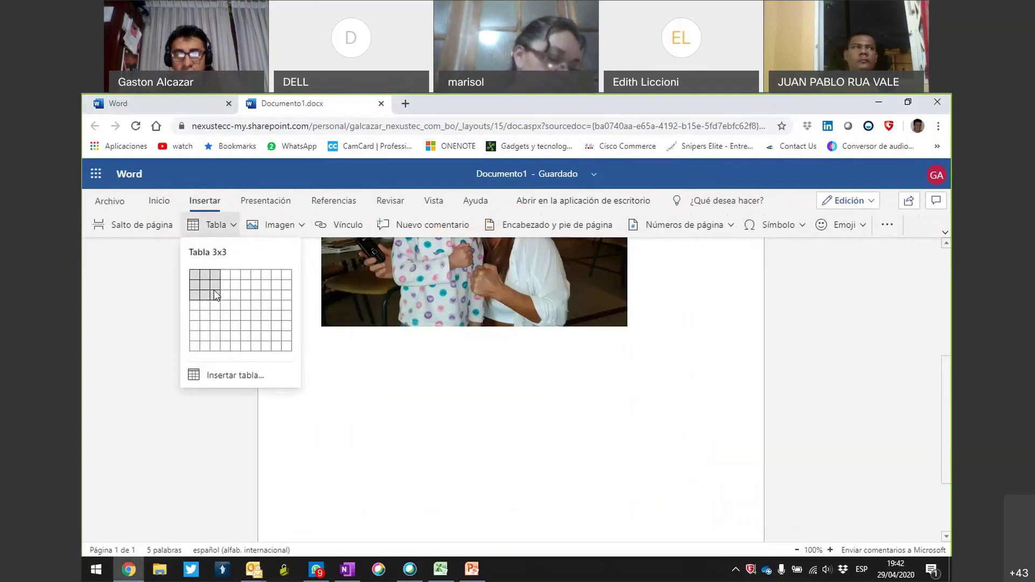
pyautogui.press('Return')
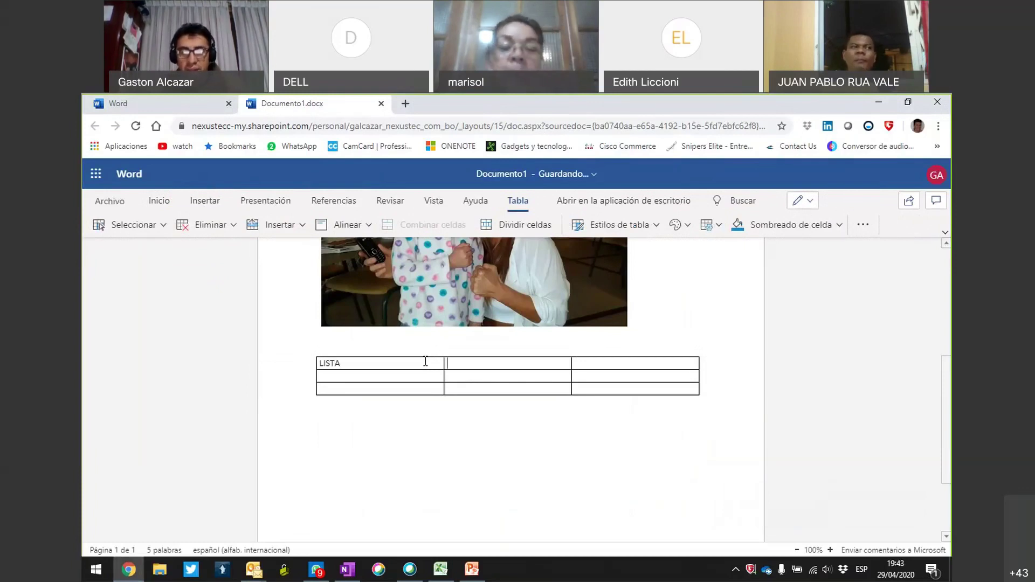
pyautogui.write('ASISTENCIA')
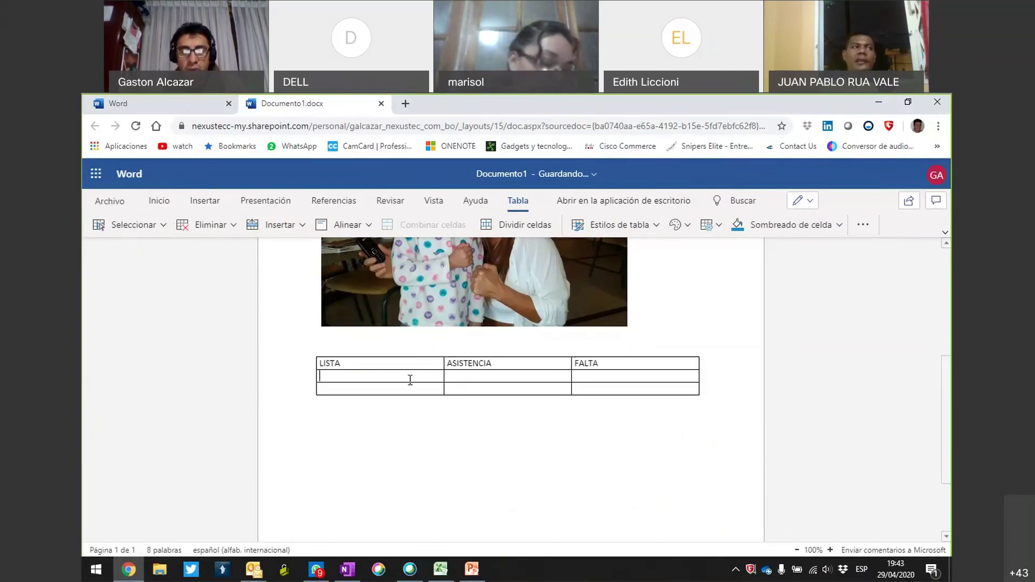
# Add rows to the table and enter the students' surnames in the LISTA column.
pyautogui.click(411, 380)
pyautogui.write('ALCAZAR')
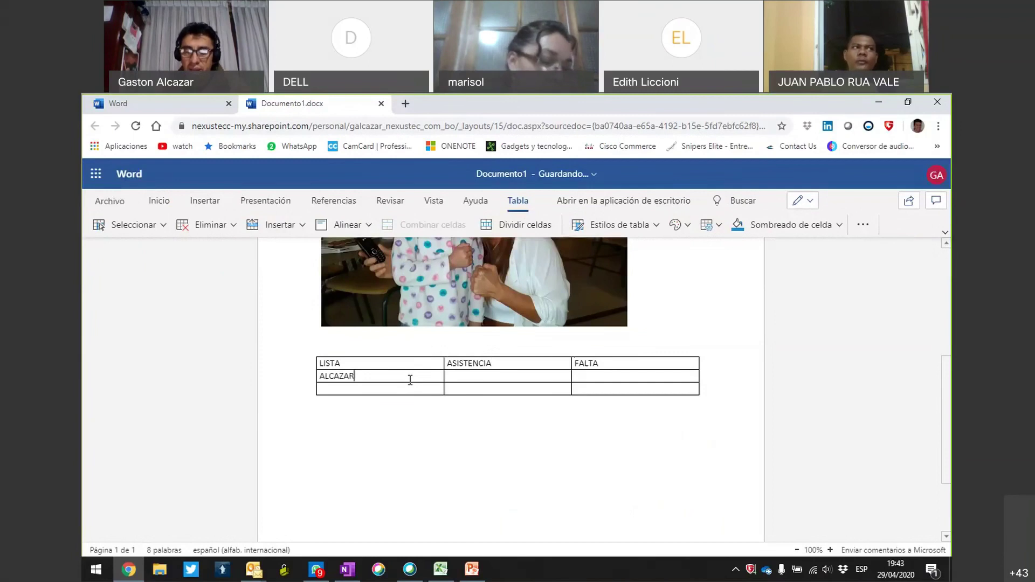
pyautogui.write('ACHA')
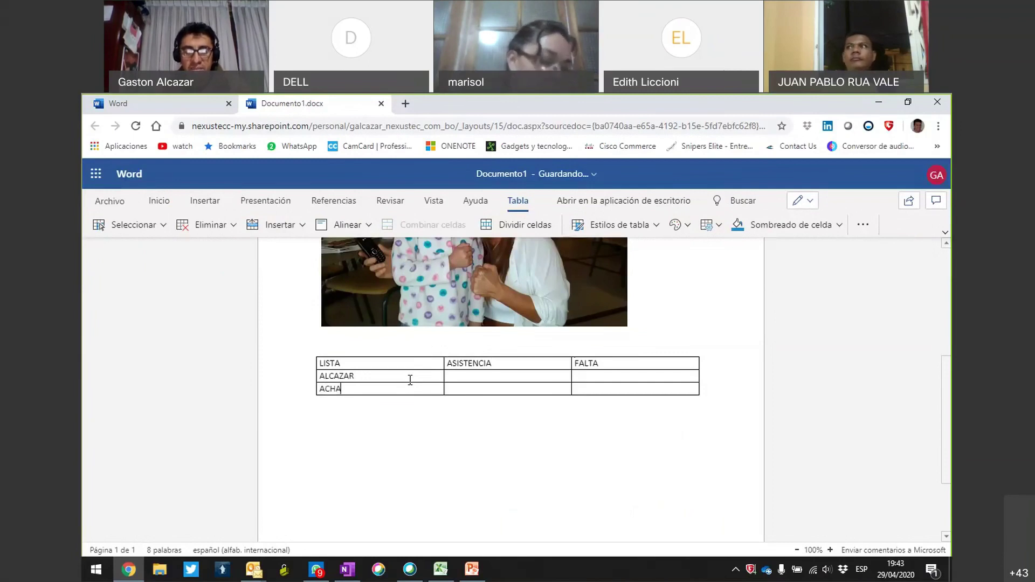
pyautogui.press('Tab')
pyautogui.press('Tab')
pyautogui.press('Tab')
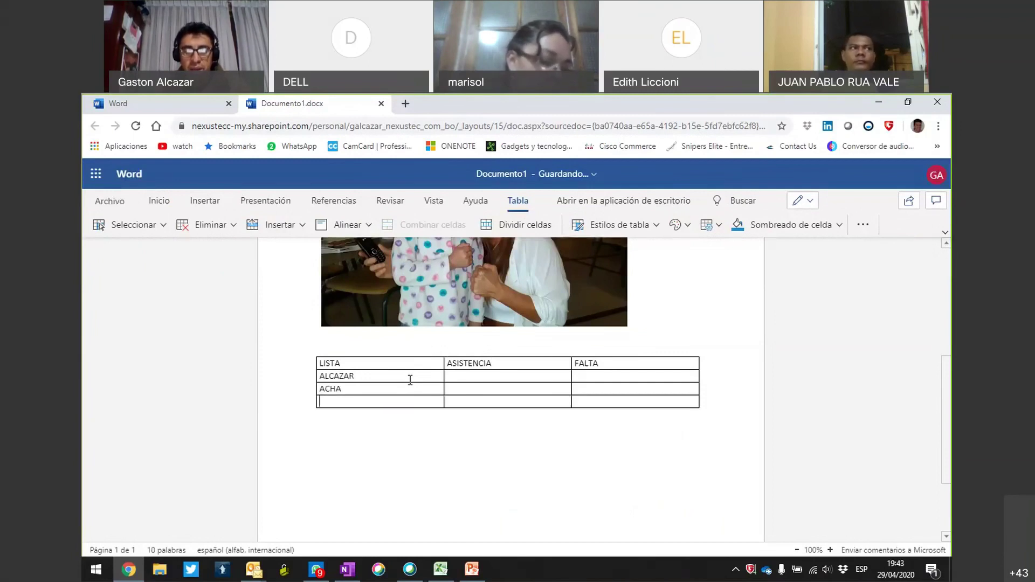
pyautogui.press('Tab')
pyautogui.press('Tab')
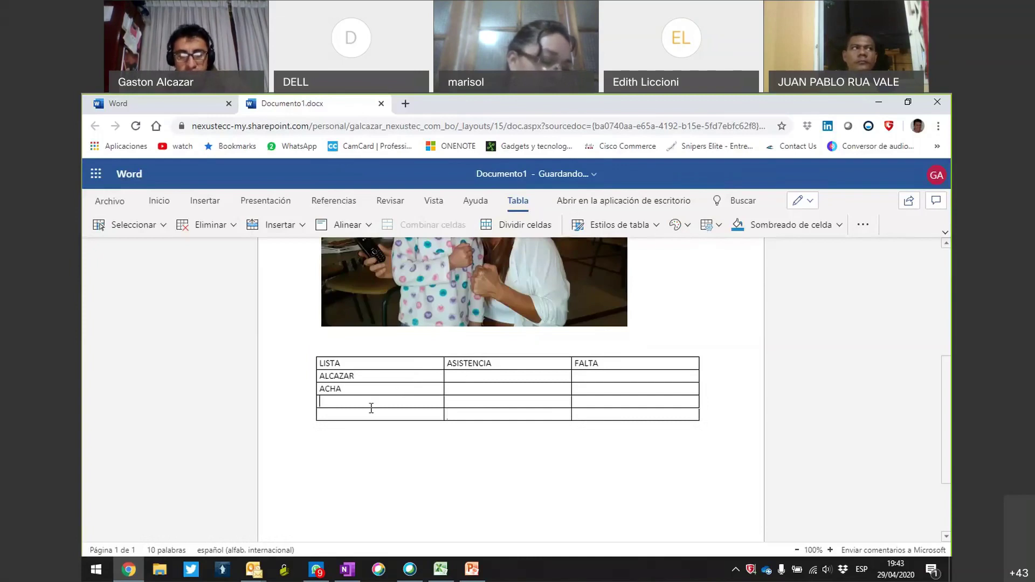
pyautogui.write('RIOS')
pyautogui.press('Down')
pyautogui.write('ZURITA')
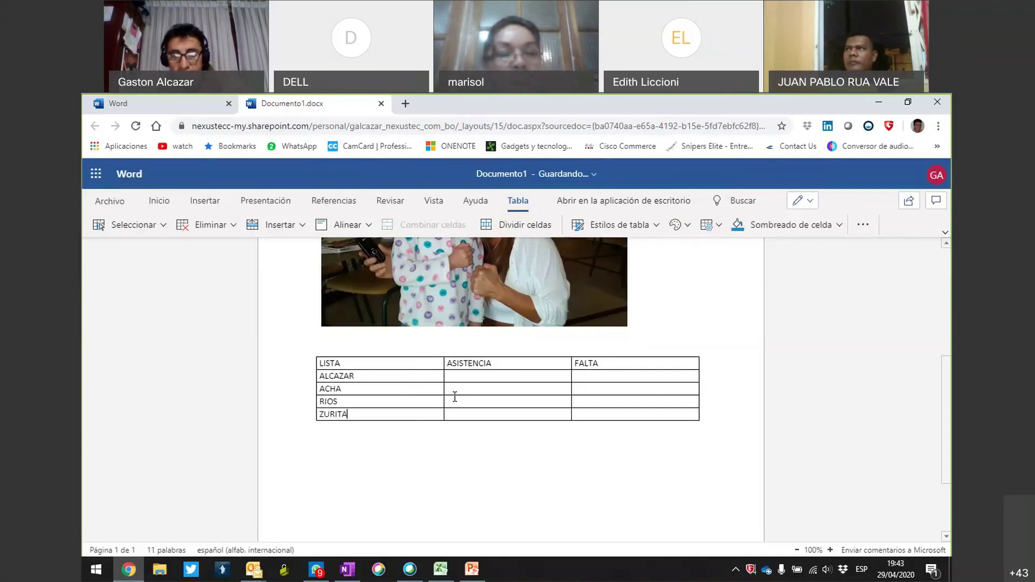
pyautogui.write('X')
# Mark X for attendance, X in the last student's FALTA cell, and exit the table.
pyautogui.press('Down')
pyautogui.write('X')
pyautogui.click(608, 413)
pyautogui.write('X')
pyautogui.press('Down')
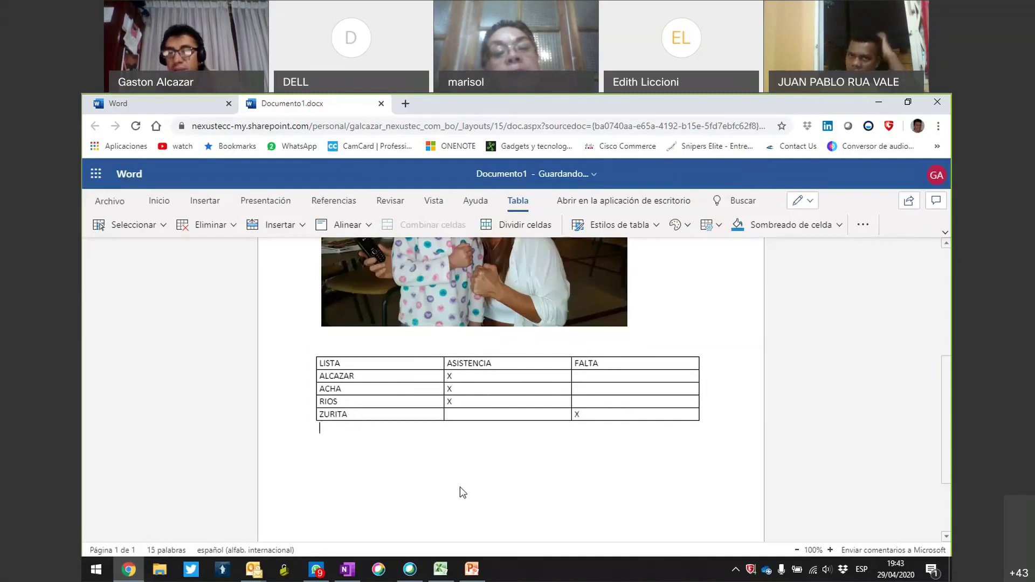
pyautogui.press('Return')
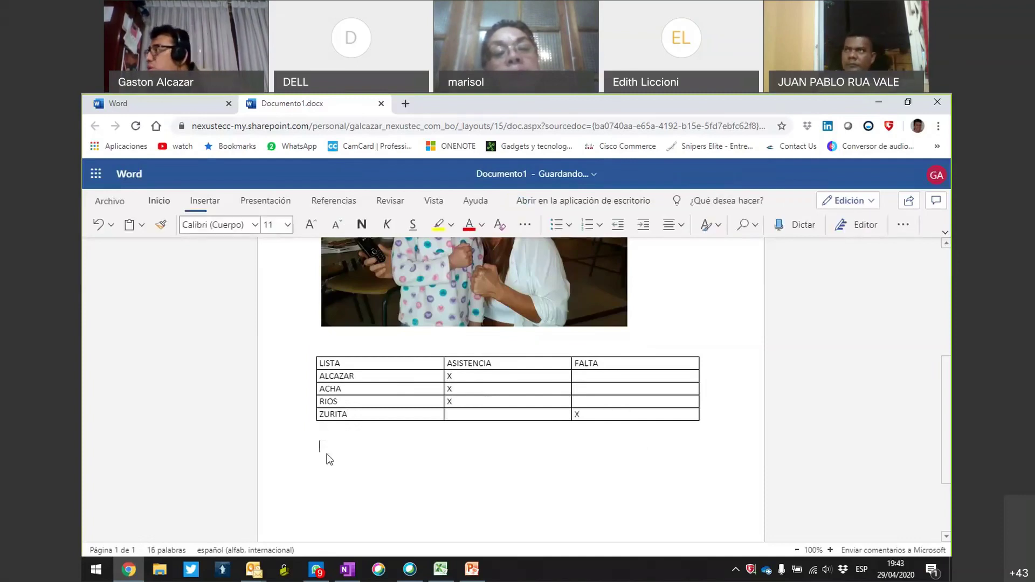
pyautogui.scroll(5, 318, 368)
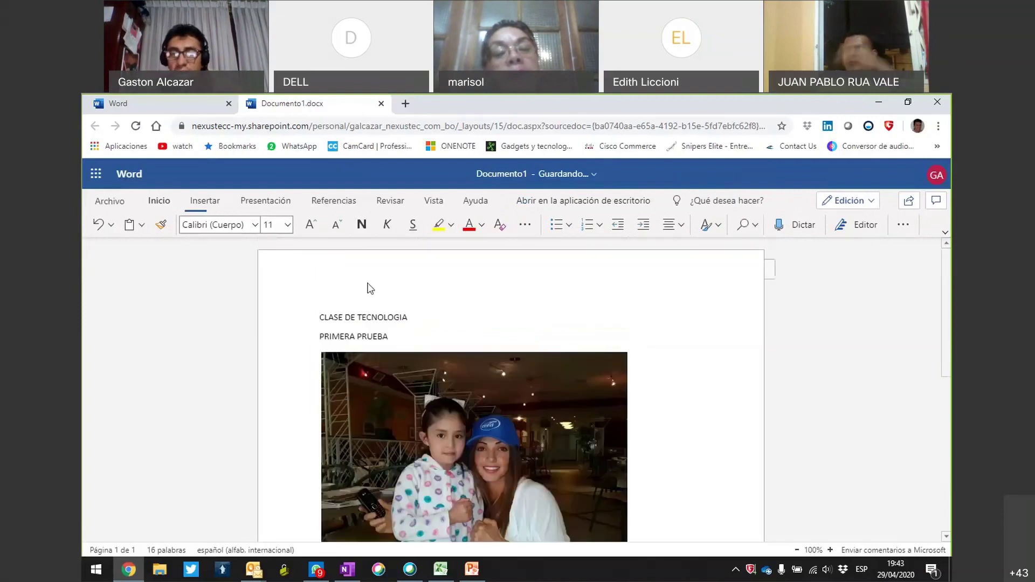
pyautogui.scroll(-1, 370, 289)
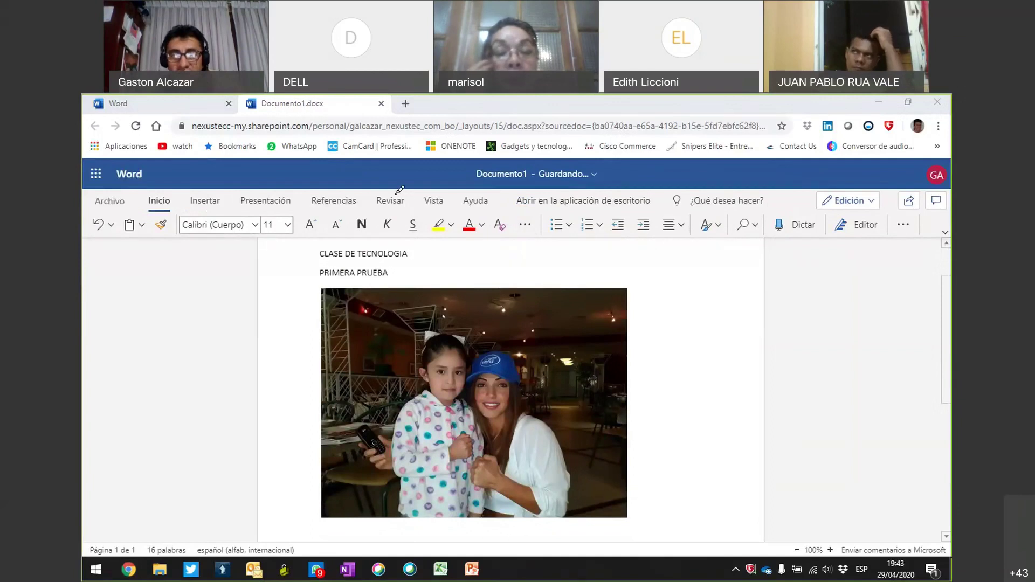
pyautogui.click(161, 224)
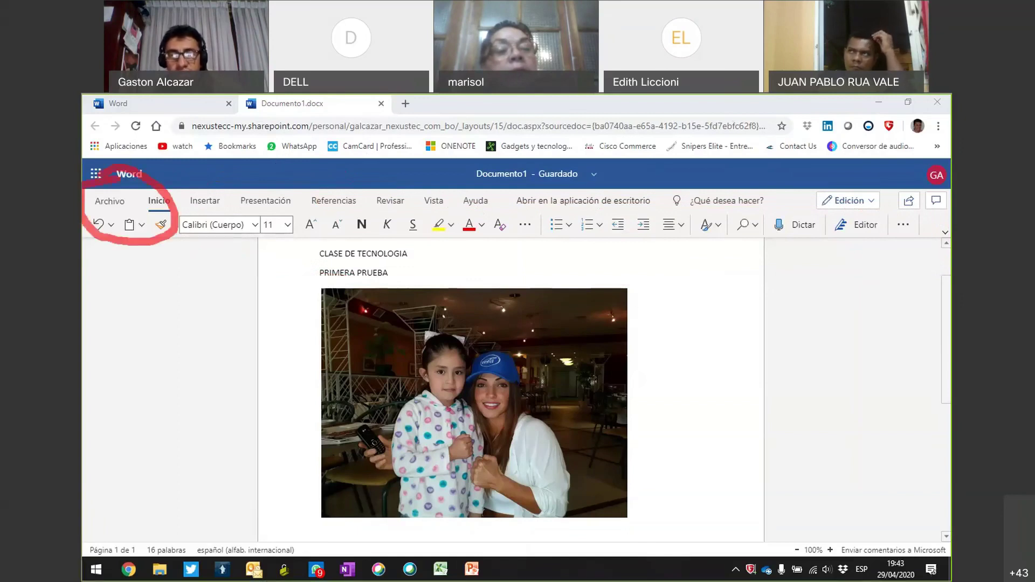
# Open Guardar como from Archivo and choose to download the document as PDF.
pyautogui.click(102, 200)
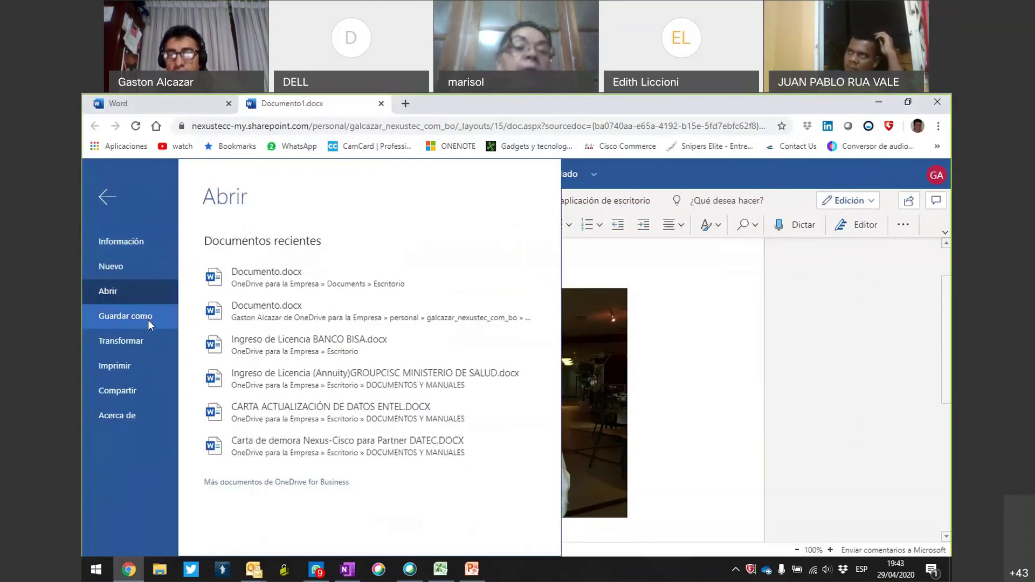
pyautogui.click(149, 316)
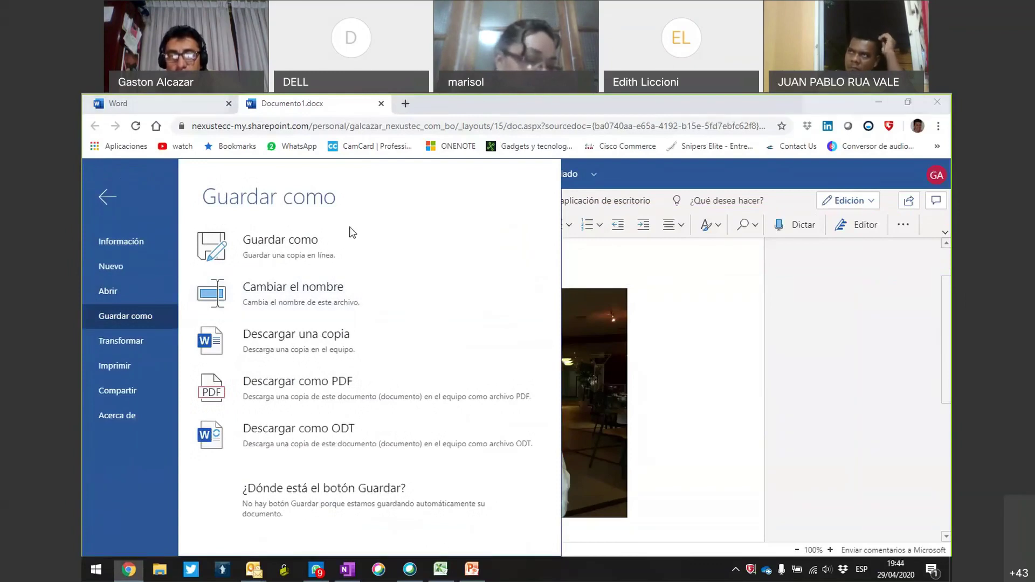
pyautogui.moveTo(210, 254)
pyautogui.mouseDown()
pyautogui.moveTo(339, 241)
pyautogui.moveTo(181, 227)
pyautogui.mouseUp()
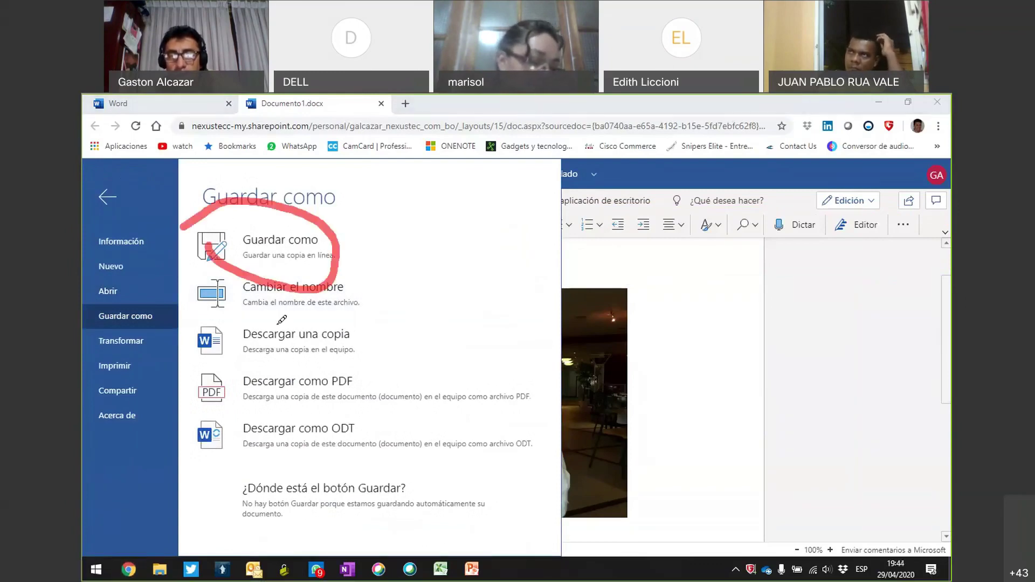
pyautogui.moveTo(232, 265)
pyautogui.mouseDown()
pyautogui.moveTo(369, 286)
pyautogui.moveTo(258, 239)
pyautogui.mouseUp()
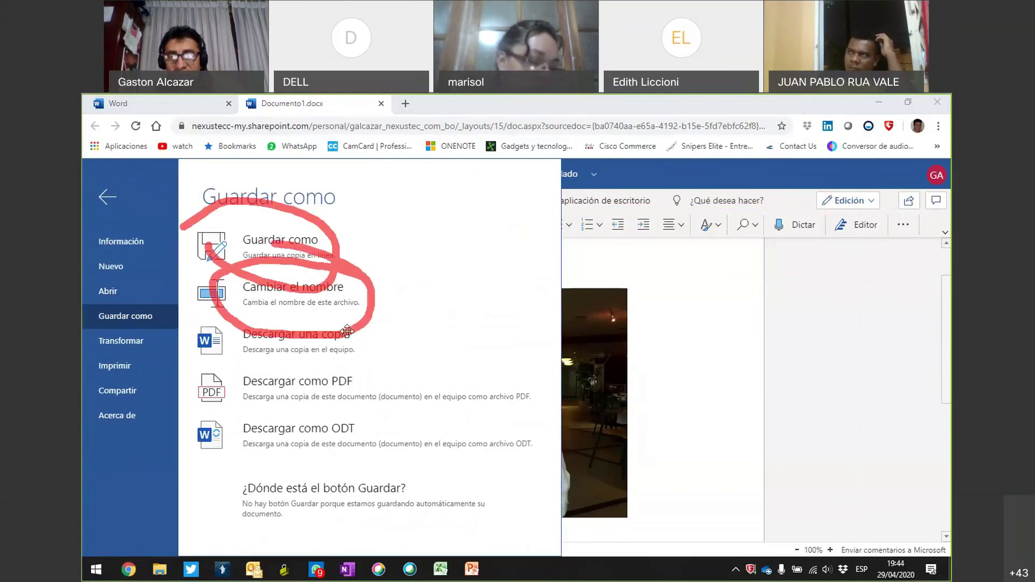
pyautogui.moveTo(280, 305)
pyautogui.mouseDown()
pyautogui.moveTo(291, 384)
pyautogui.moveTo(313, 302)
pyautogui.mouseUp()
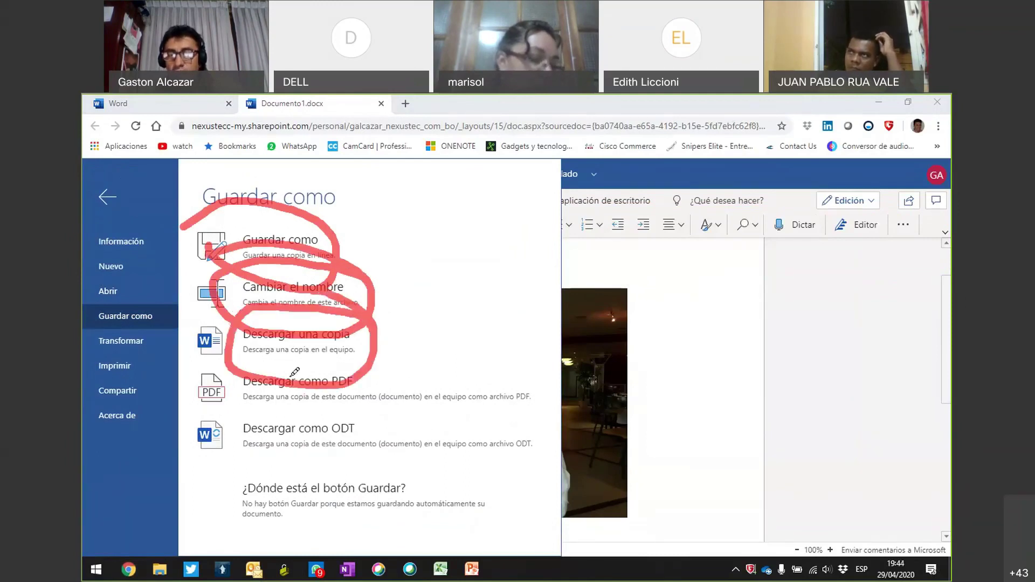
pyautogui.moveTo(291, 376)
pyautogui.mouseDown()
pyautogui.moveTo(425, 373)
pyautogui.moveTo(409, 347)
pyautogui.moveTo(328, 326)
pyautogui.moveTo(272, 327)
pyautogui.mouseUp()
pyautogui.moveTo(377, 453)
pyautogui.mouseDown()
pyautogui.moveTo(345, 372)
pyautogui.moveTo(270, 471)
pyautogui.moveTo(377, 452)
pyautogui.mouseUp()
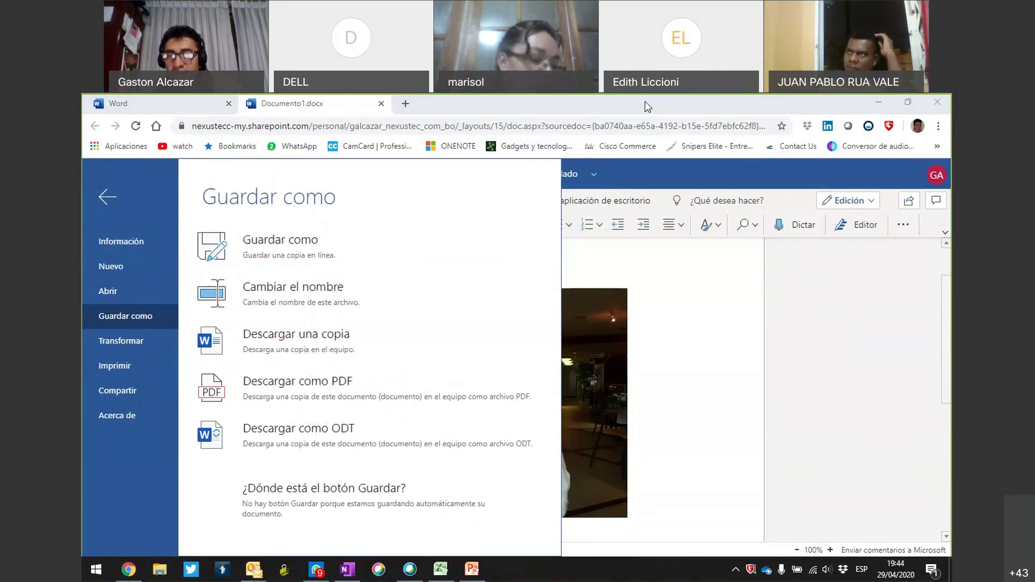
pyautogui.moveTo(247, 358)
pyautogui.mouseDown()
pyautogui.moveTo(259, 416)
pyautogui.moveTo(300, 347)
pyautogui.moveTo(305, 367)
pyautogui.mouseUp()
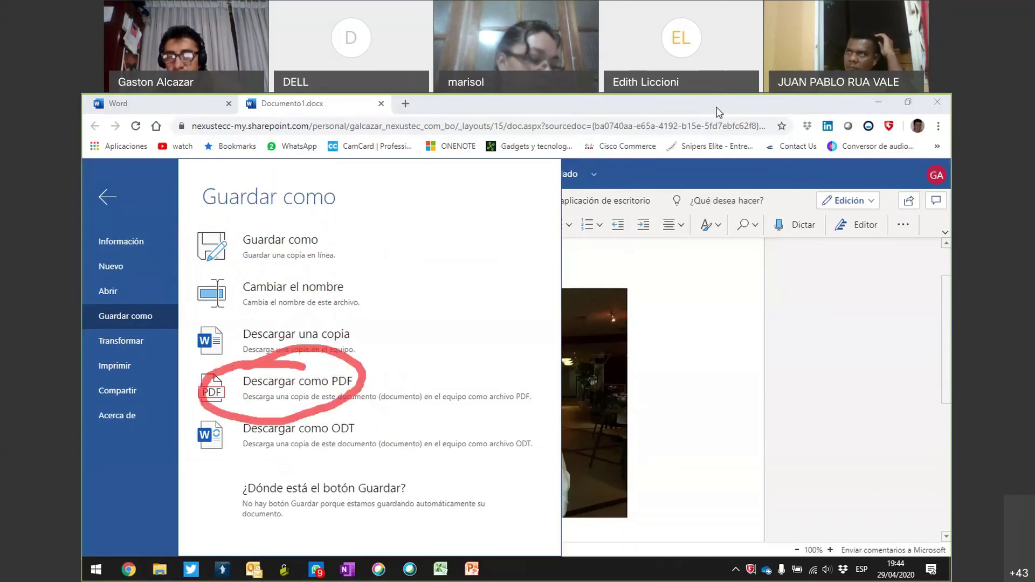
pyautogui.click(326, 380)
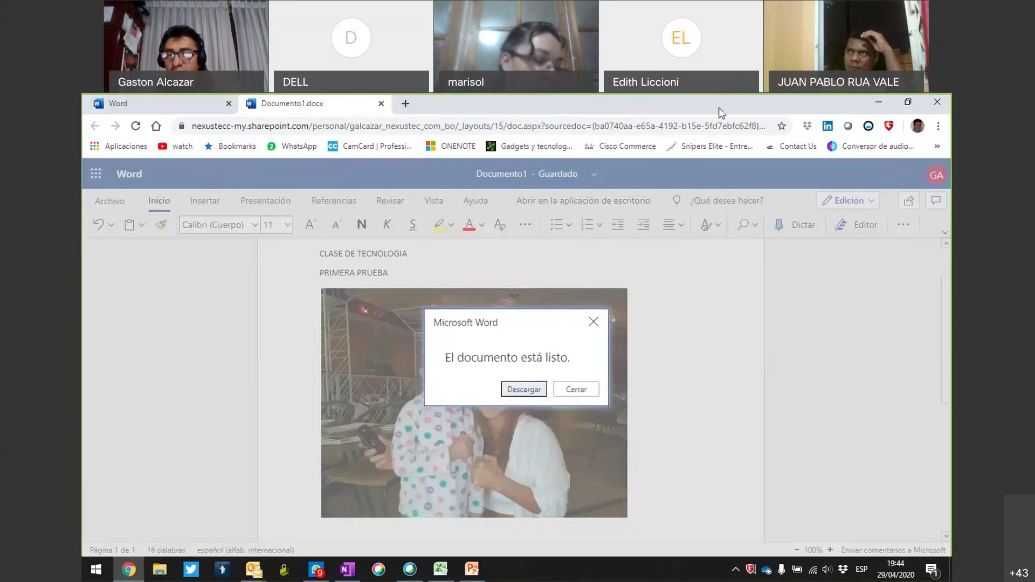
# Download the converted Documento1.pdf and open it from the downloads bar.
pyautogui.moveTo(480, 304)
pyautogui.mouseDown()
pyautogui.moveTo(604, 377)
pyautogui.moveTo(523, 280)
pyautogui.moveTo(512, 288)
pyautogui.mouseUp()
pyautogui.moveTo(534, 362)
pyautogui.mouseDown()
pyautogui.moveTo(539, 435)
pyautogui.moveTo(506, 356)
pyautogui.mouseUp()
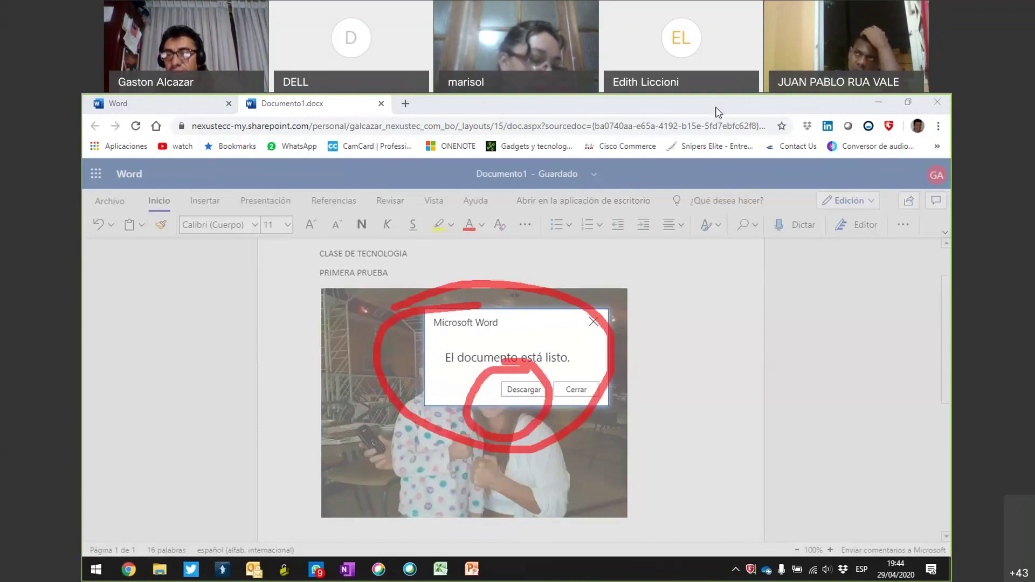
pyautogui.press('Escape')
pyautogui.click(526, 389)
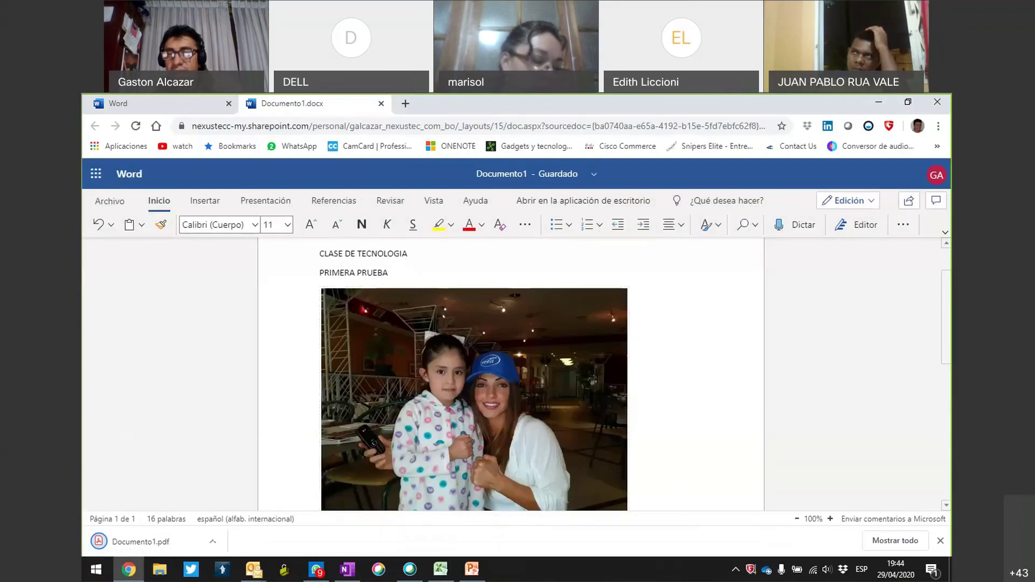
pyautogui.click(730, 109)
pyautogui.moveTo(328, 337)
pyautogui.mouseDown()
pyautogui.moveTo(155, 506)
pyautogui.moveTo(183, 510)
pyautogui.moveTo(166, 471)
pyautogui.mouseUp()
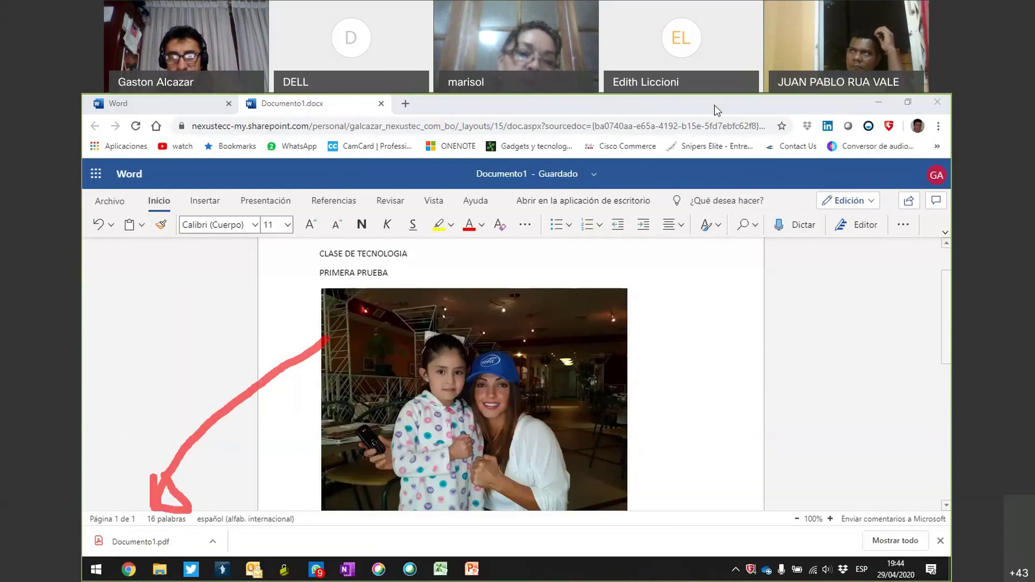
pyautogui.click(159, 541)
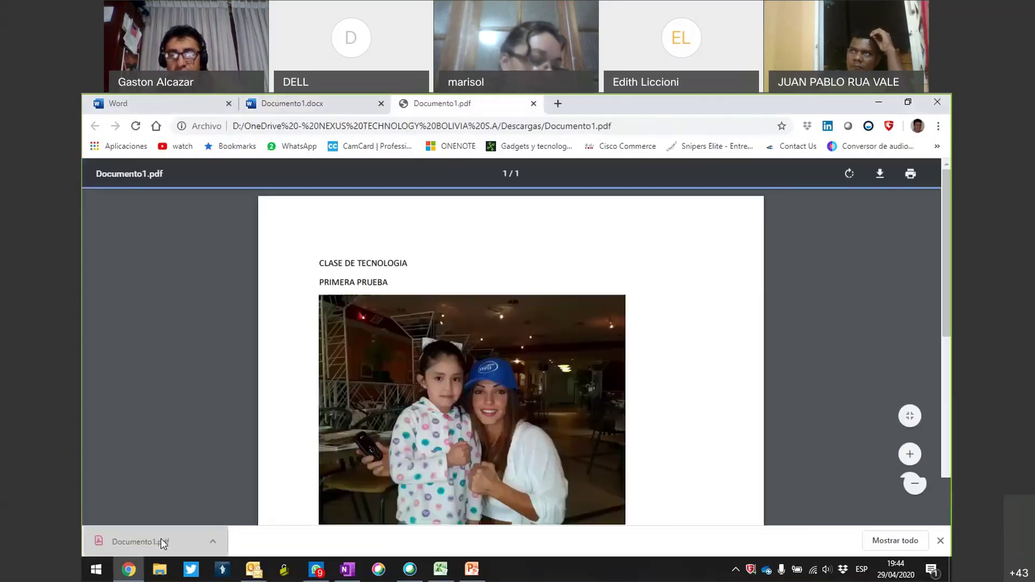
# Review Documento1.pdf against the Word version, then close the PDF to return to Word.
pyautogui.scroll(-4, 670, 365)
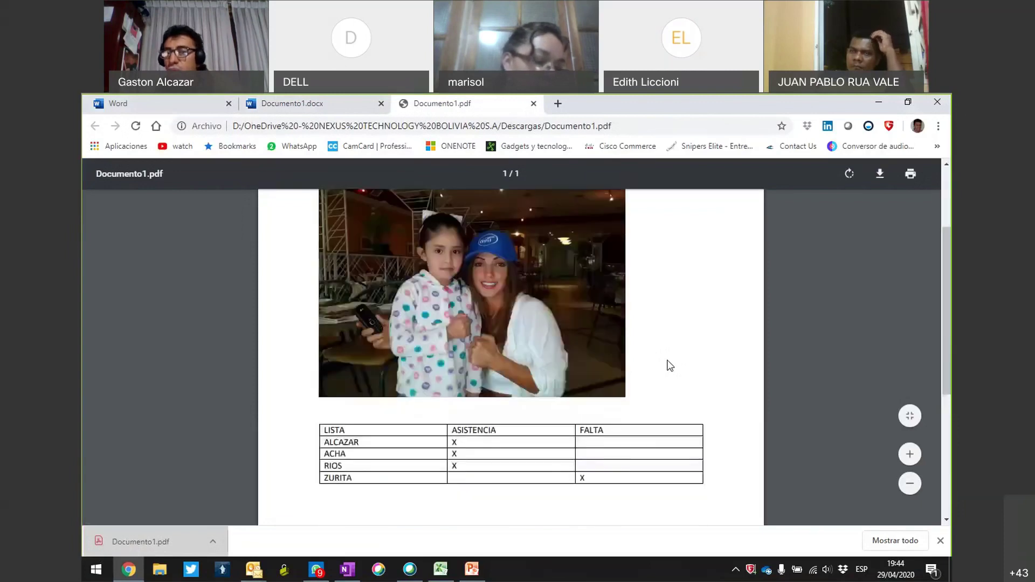
pyautogui.scroll(3, 670, 366)
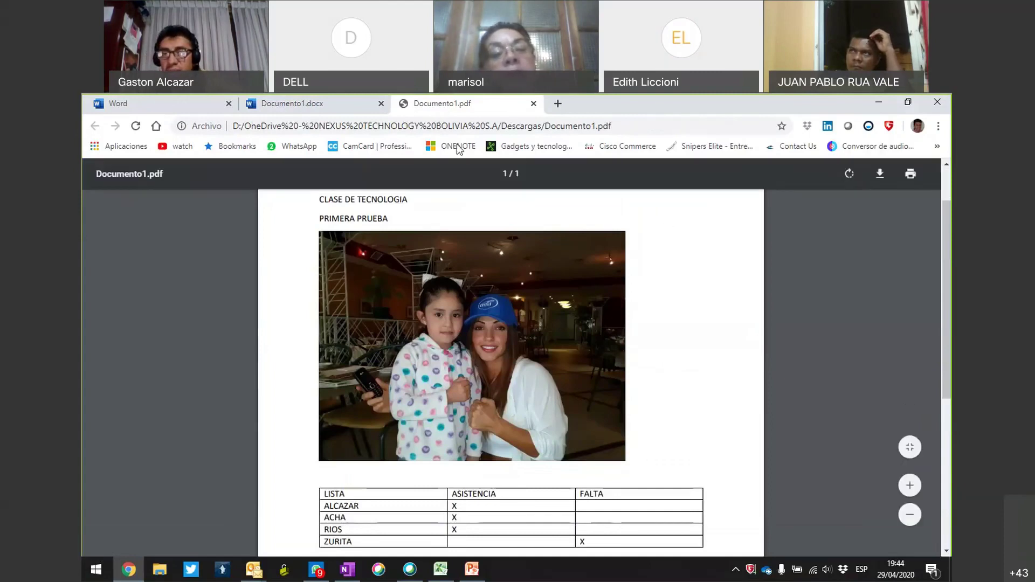
pyautogui.click(334, 101)
pyautogui.click(415, 110)
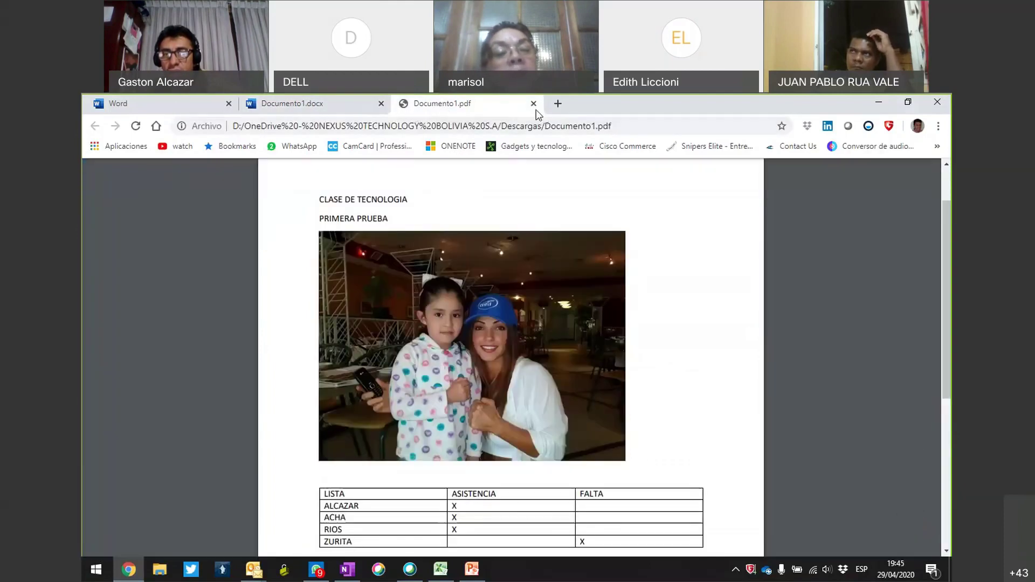
pyautogui.hotkey('alt', 'F4')
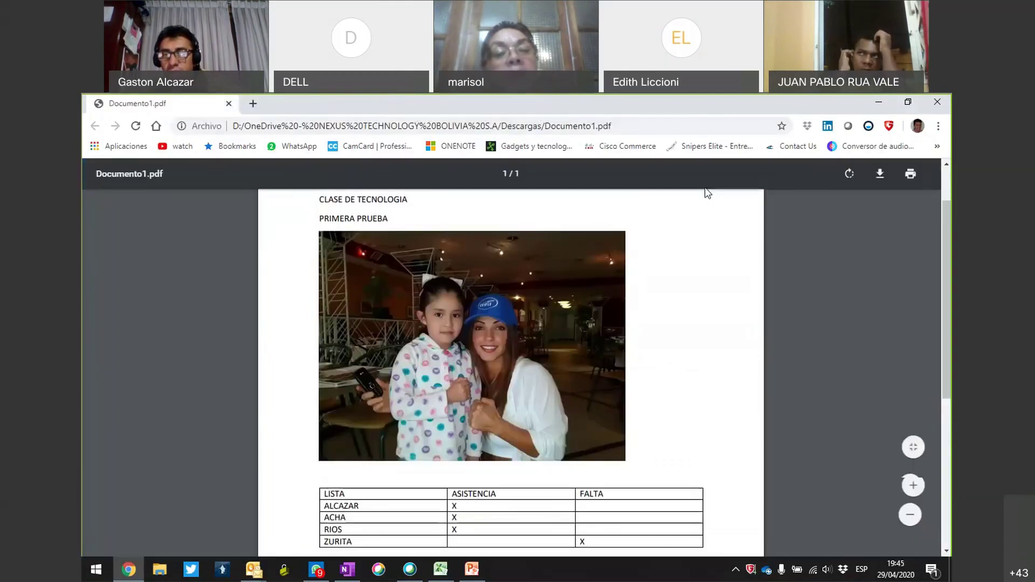
pyautogui.click(938, 102)
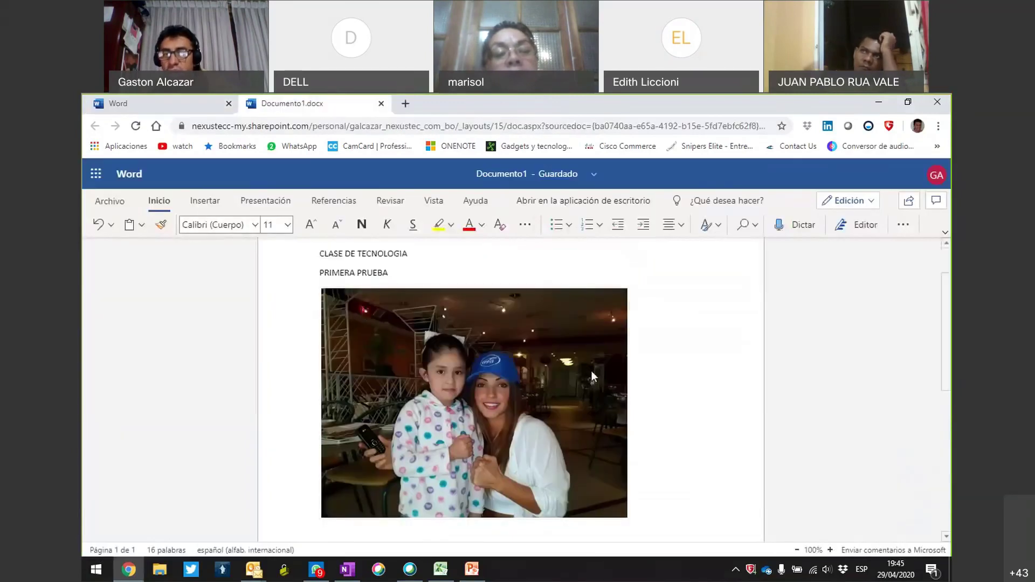
pyautogui.scroll(-5, 591, 371)
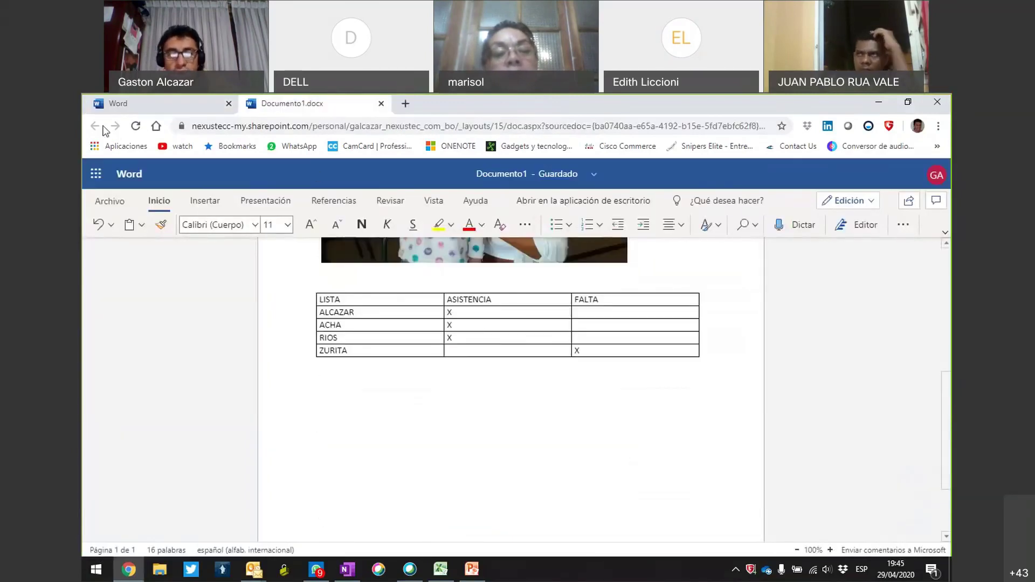
# Close Documento1.docx and circle the Analisis Stock Bolivia file on Office home for viewers.
pyautogui.click(381, 104)
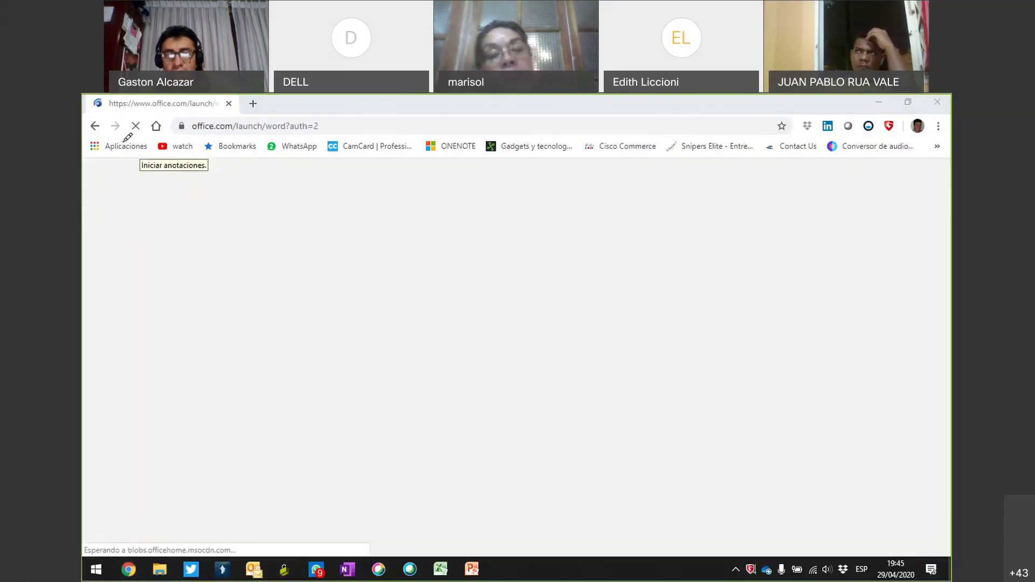
pyautogui.moveTo(106, 118)
pyautogui.mouseDown()
pyautogui.moveTo(157, 171)
pyautogui.moveTo(162, 118)
pyautogui.mouseUp()
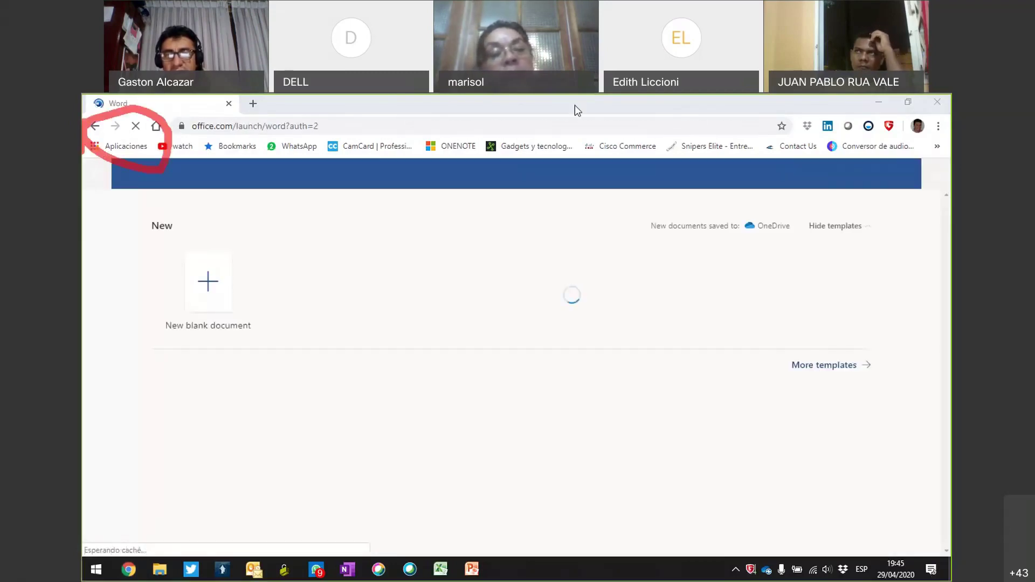
pyautogui.moveTo(162, 173); pyautogui.dragTo(312, 267)
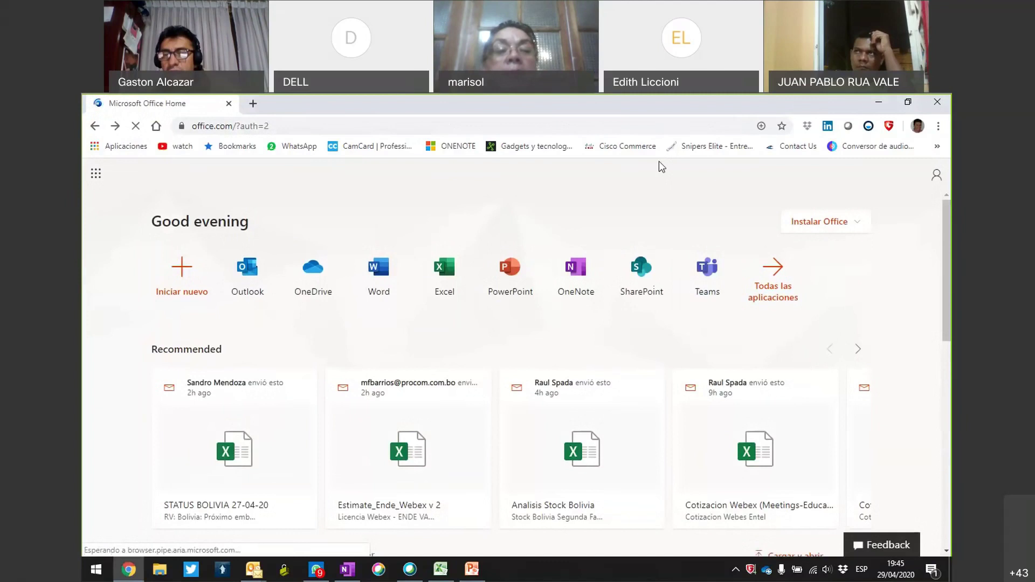
pyautogui.moveTo(518, 430)
pyautogui.mouseDown()
pyautogui.moveTo(668, 423)
pyautogui.moveTo(465, 500)
pyautogui.moveTo(564, 555)
pyautogui.mouseUp()
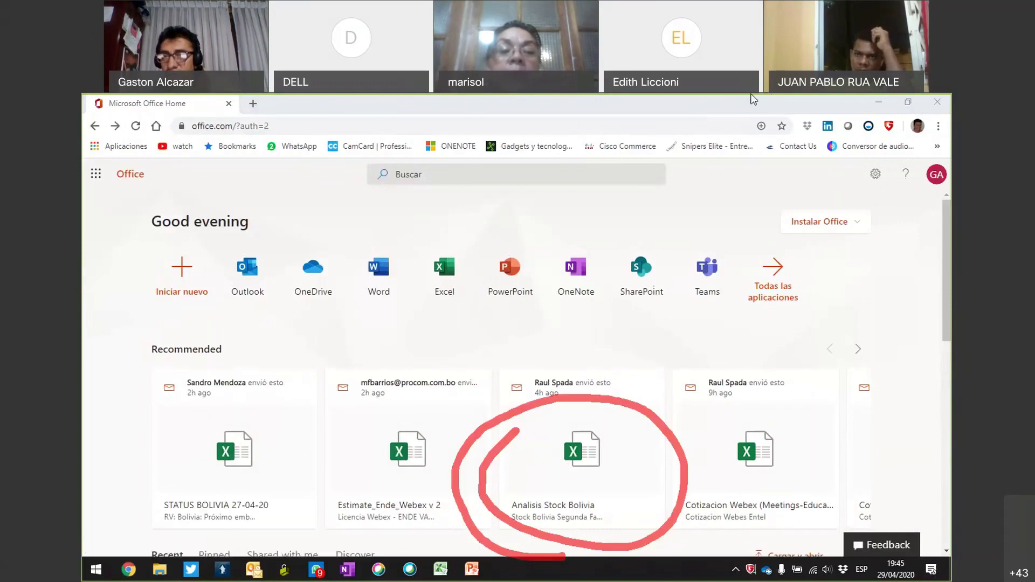
# Open the Analisis Stock Bolivia card and circle its spreadsheet preview for viewers.
pyautogui.click(600, 464)
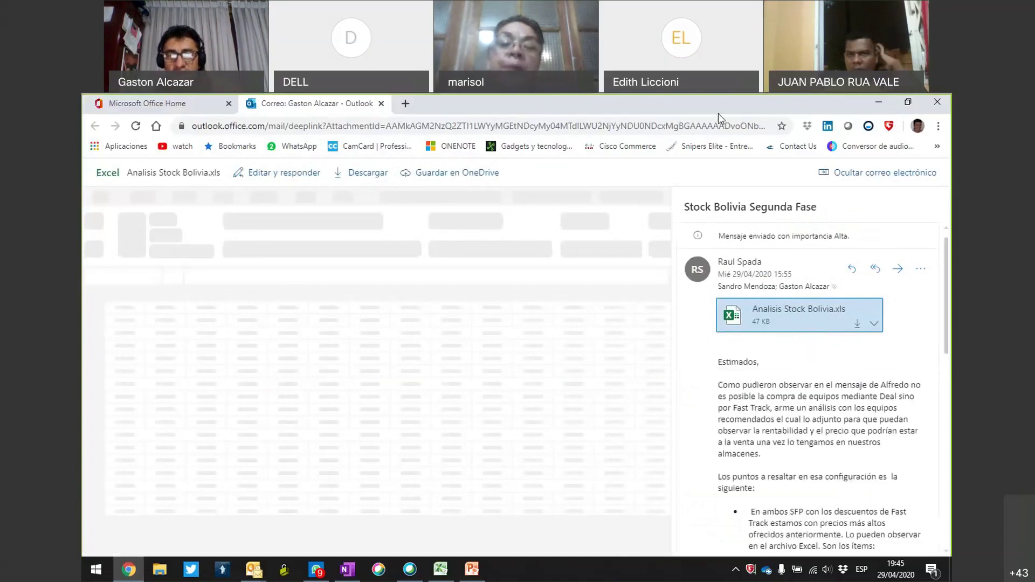
pyautogui.moveTo(261, 485); pyautogui.dragTo(539, 460)
pyautogui.moveTo(582, 353); pyautogui.dragTo(216, 420)
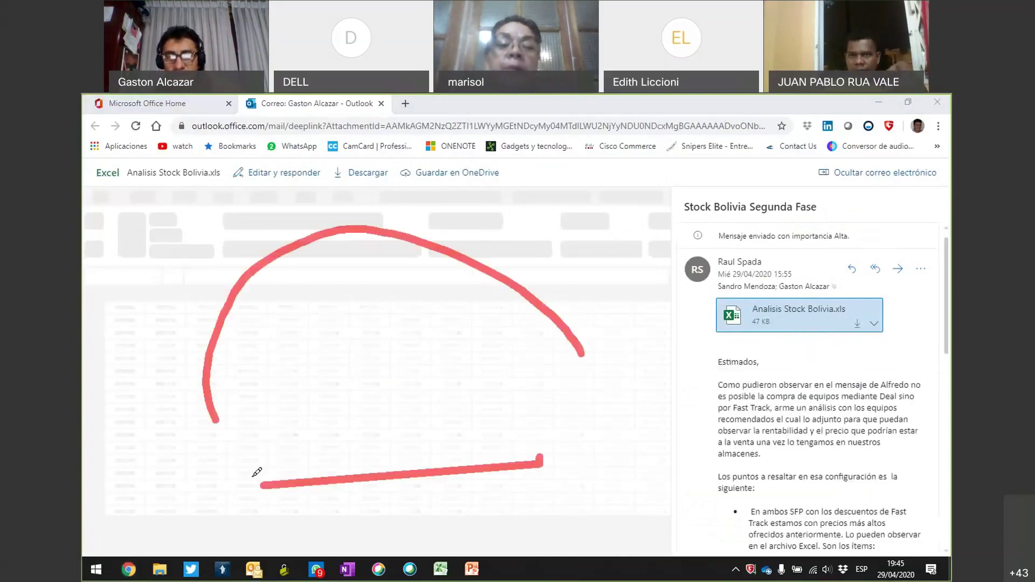
pyautogui.moveTo(257, 473); pyautogui.dragTo(574, 337)
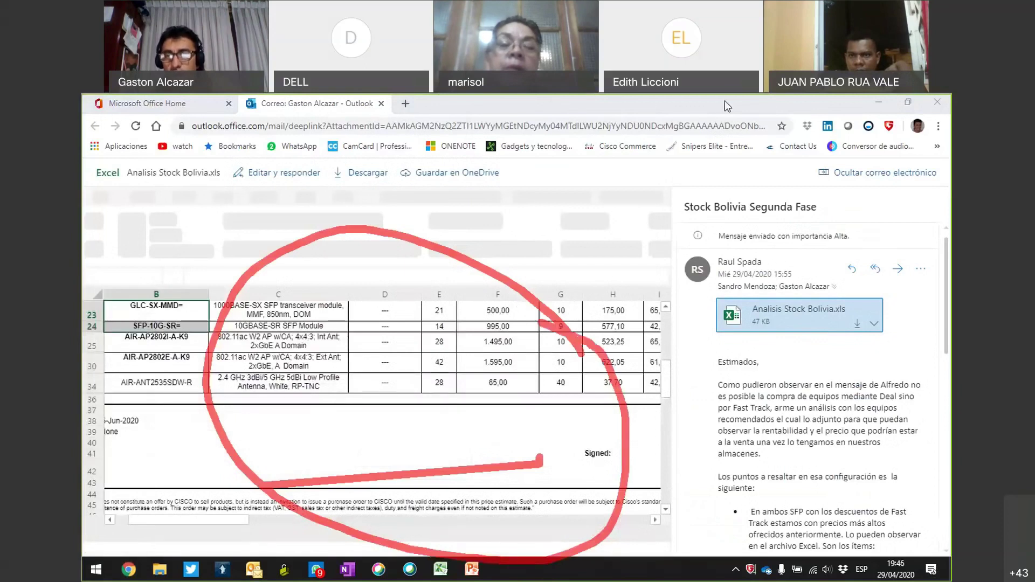
# Select cell C23 to read its description, circle the read-only notice, then go back.
pyautogui.click(719, 118)
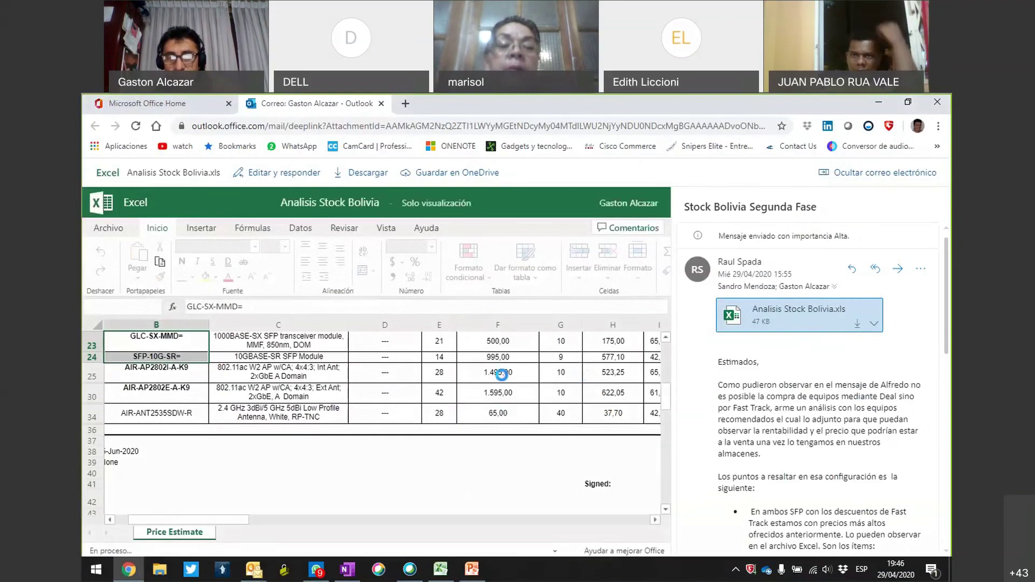
pyautogui.scroll(5, 668, 369)
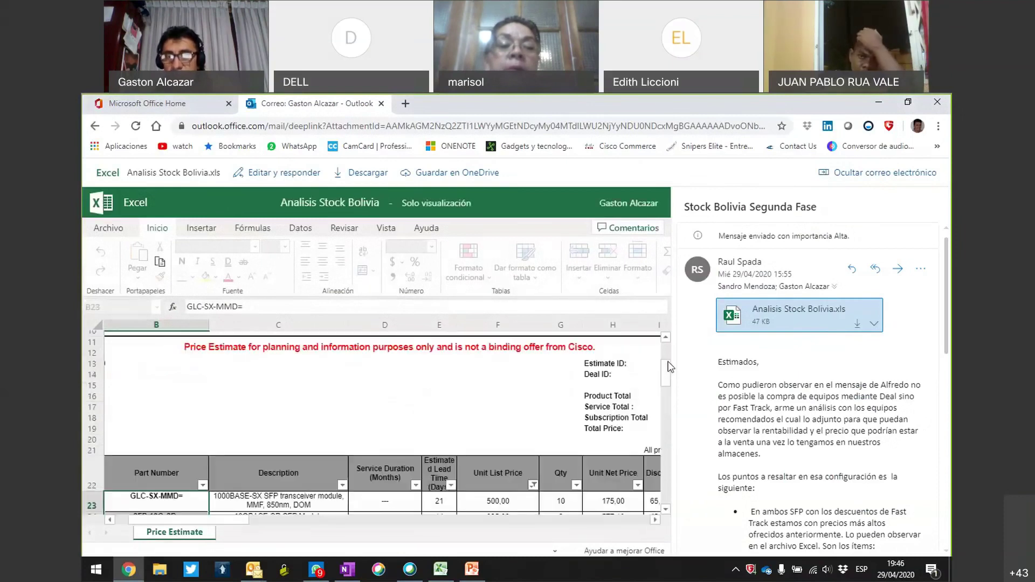
pyautogui.scroll(-3, 667, 383)
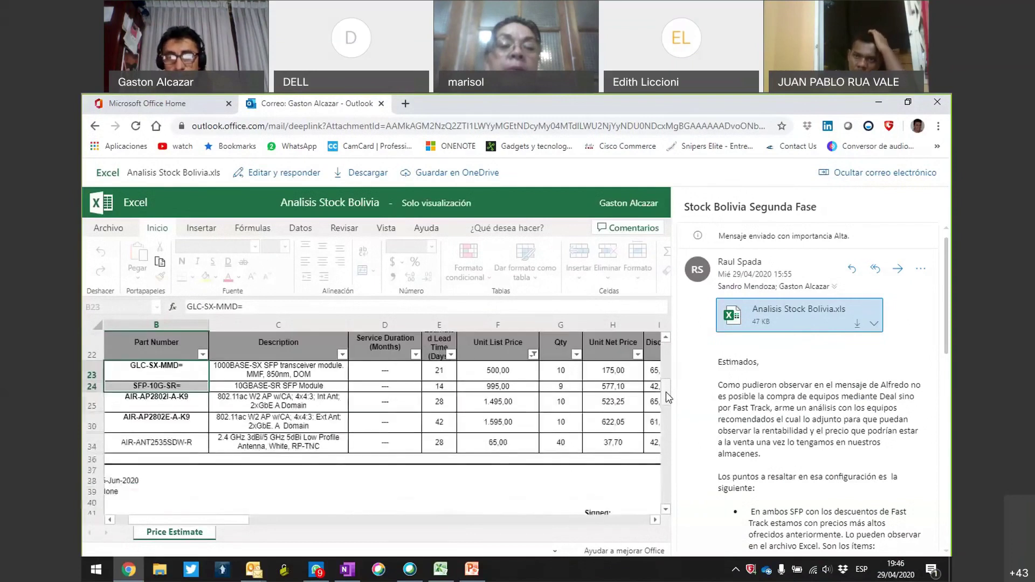
pyautogui.click(326, 400)
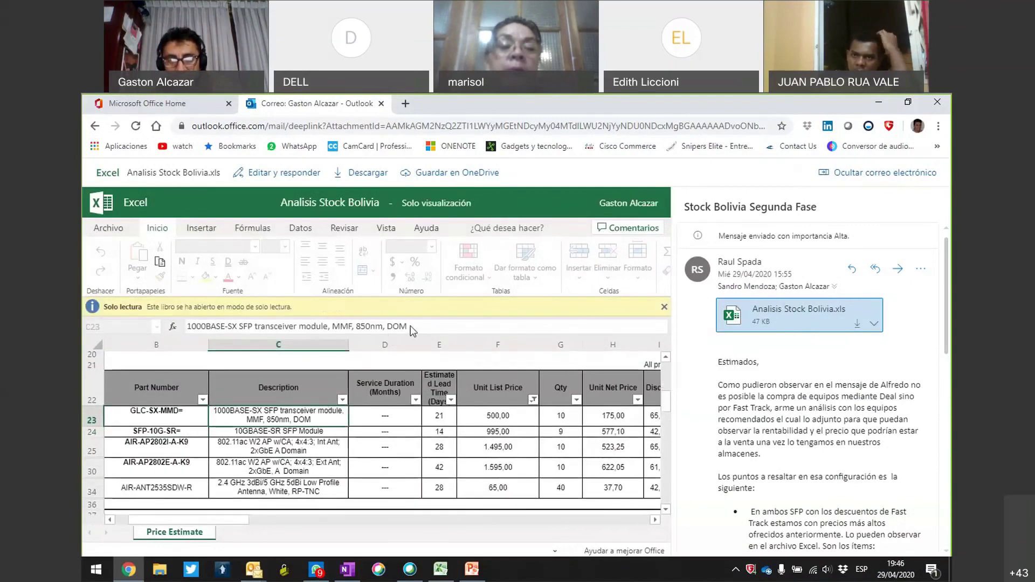
pyautogui.moveTo(408, 327); pyautogui.dragTo(150, 312)
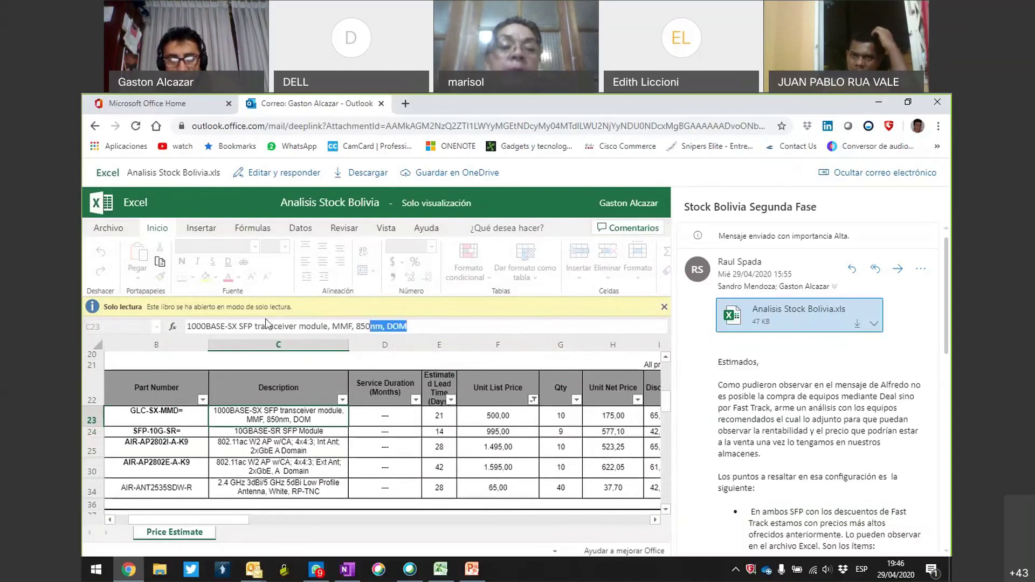
pyautogui.click(149, 313)
pyautogui.tripleClick(227, 327)
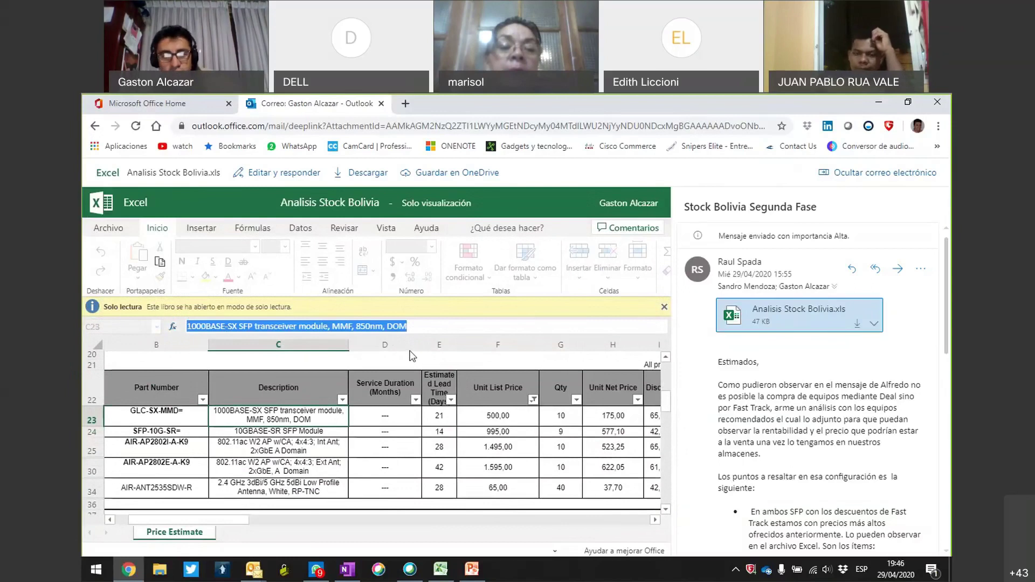
pyautogui.click(207, 327)
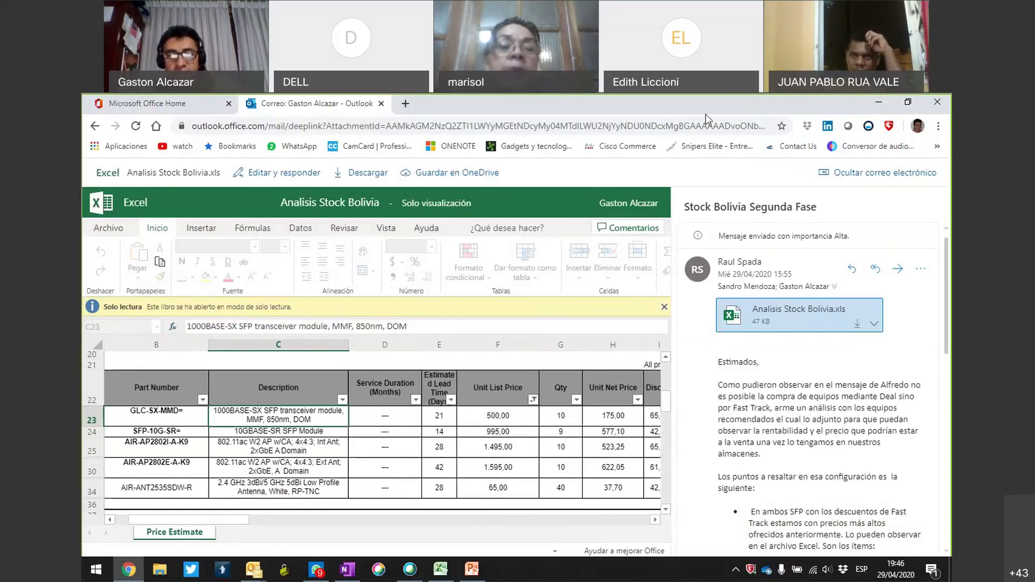
pyautogui.moveTo(200, 279)
pyautogui.mouseDown()
pyautogui.moveTo(300, 319)
pyautogui.moveTo(215, 278)
pyautogui.mouseUp()
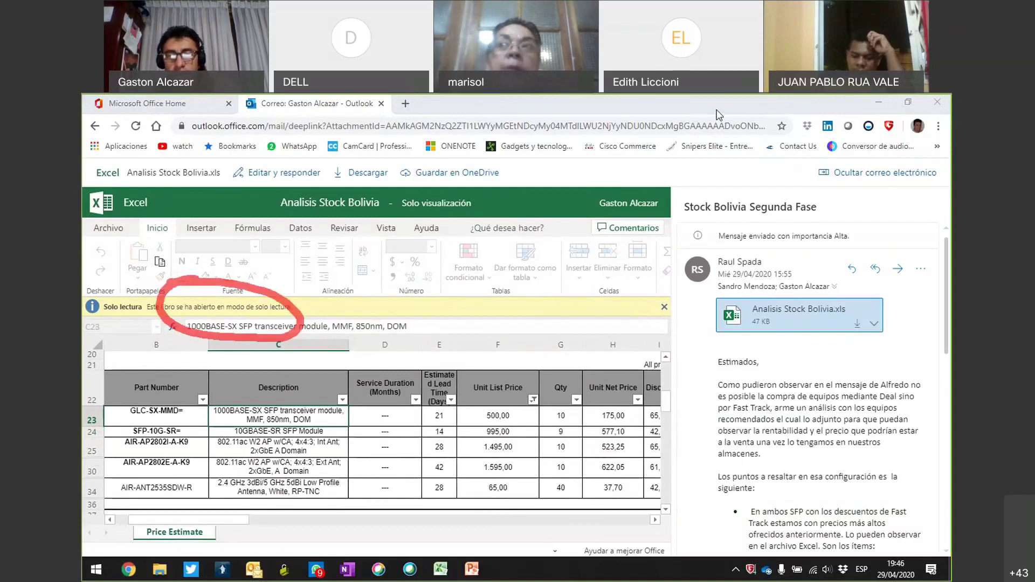
pyautogui.click(95, 126)
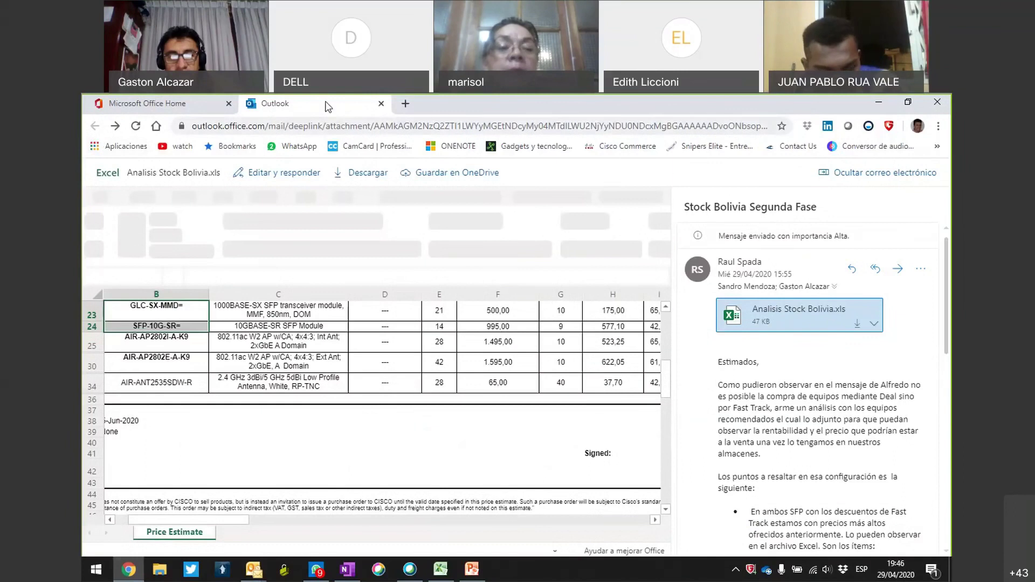
# Close the Outlook tab and create a new blank workbook in Excel for the web.
pyautogui.click(381, 105)
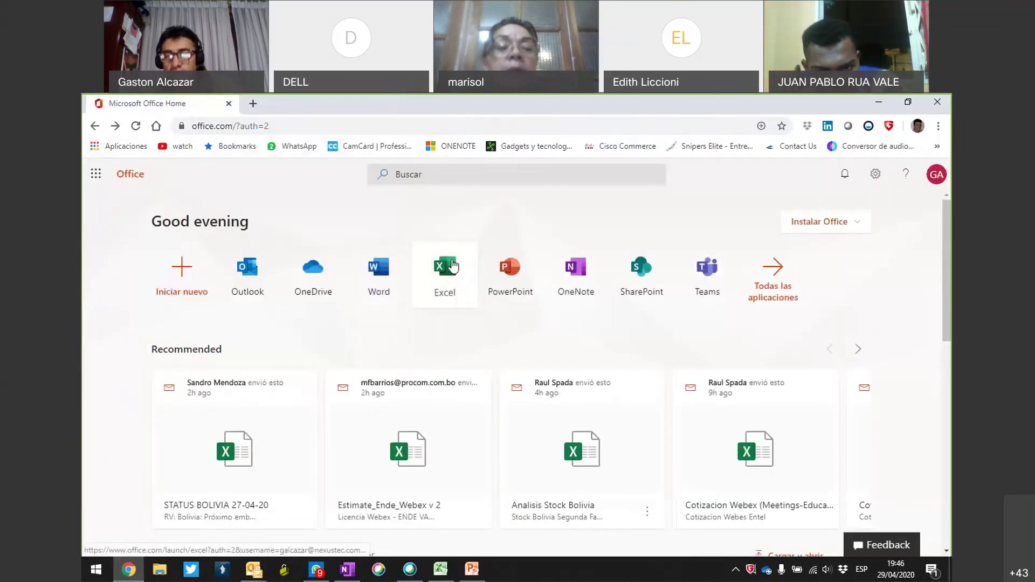
pyautogui.click(458, 275)
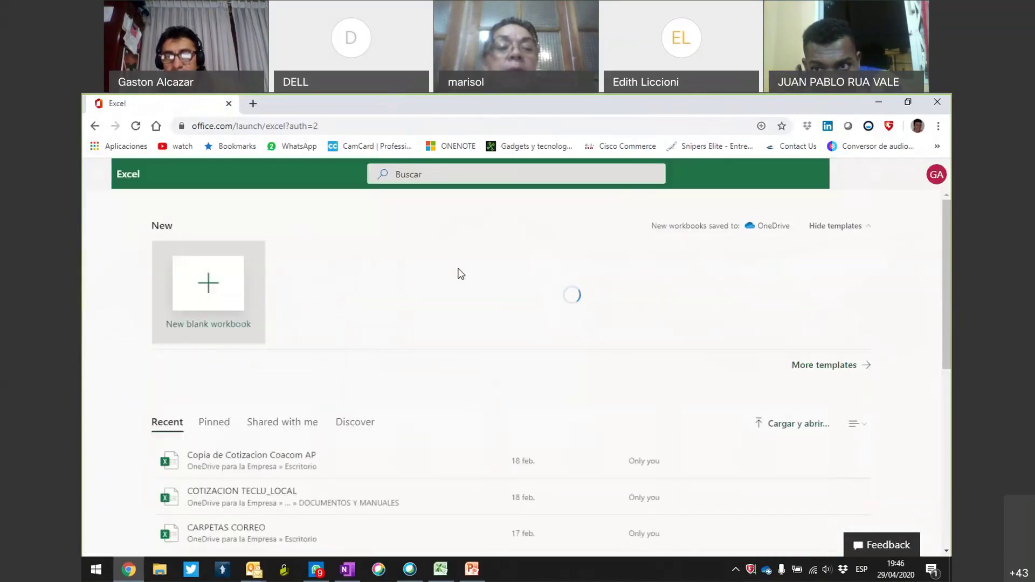
pyautogui.click(203, 296)
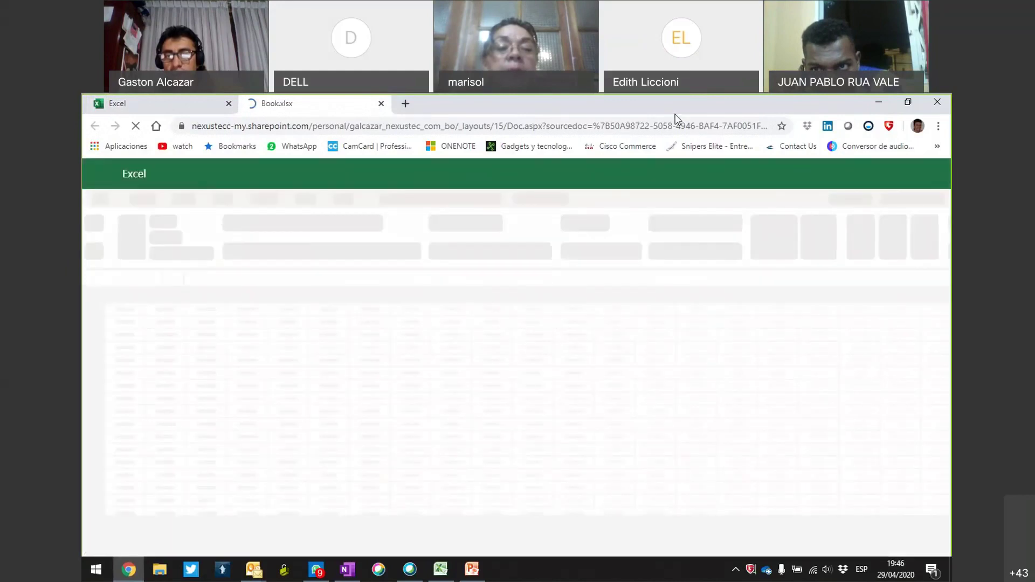
# Circle the empty workbook grid, then switch to PowerPoint and start the slide show.
pyautogui.moveTo(428, 334)
pyautogui.mouseDown()
pyautogui.moveTo(691, 479)
pyautogui.moveTo(353, 362)
pyautogui.mouseUp()
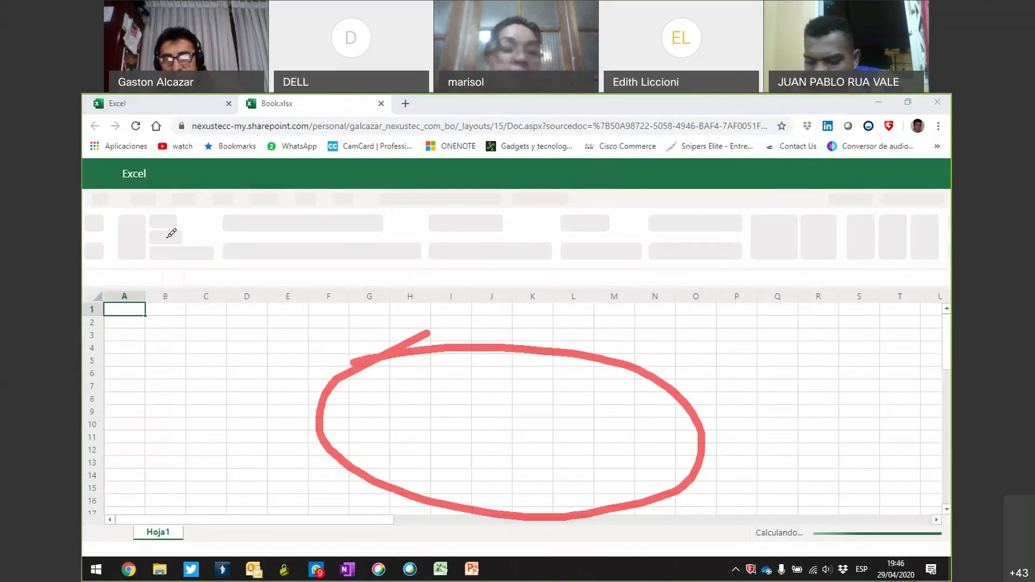
pyautogui.moveTo(197, 213)
pyautogui.mouseDown()
pyautogui.moveTo(573, 324)
pyautogui.moveTo(233, 207)
pyautogui.moveTo(208, 232)
pyautogui.mouseUp()
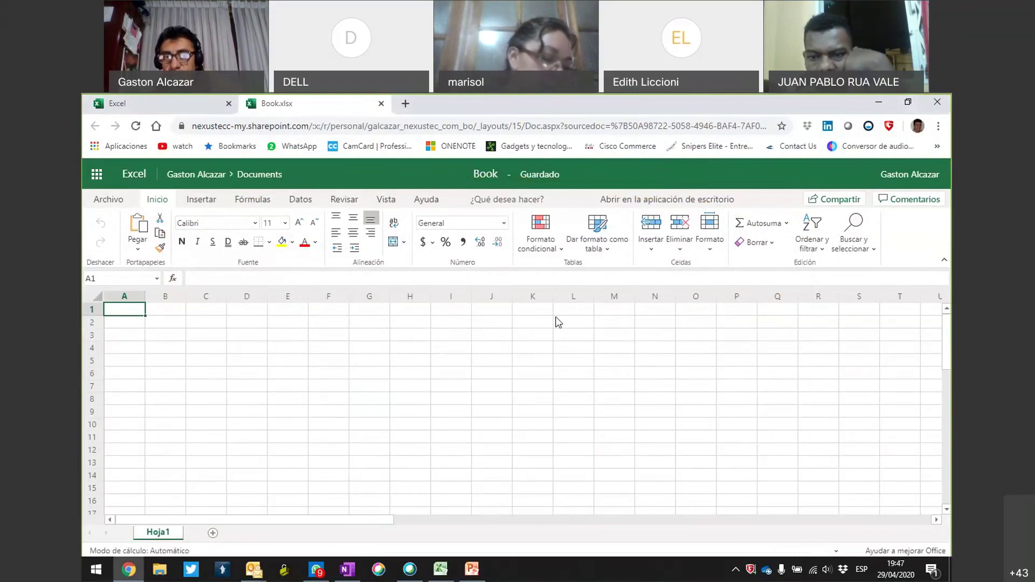
pyautogui.hotkey('alt', 'Tab')
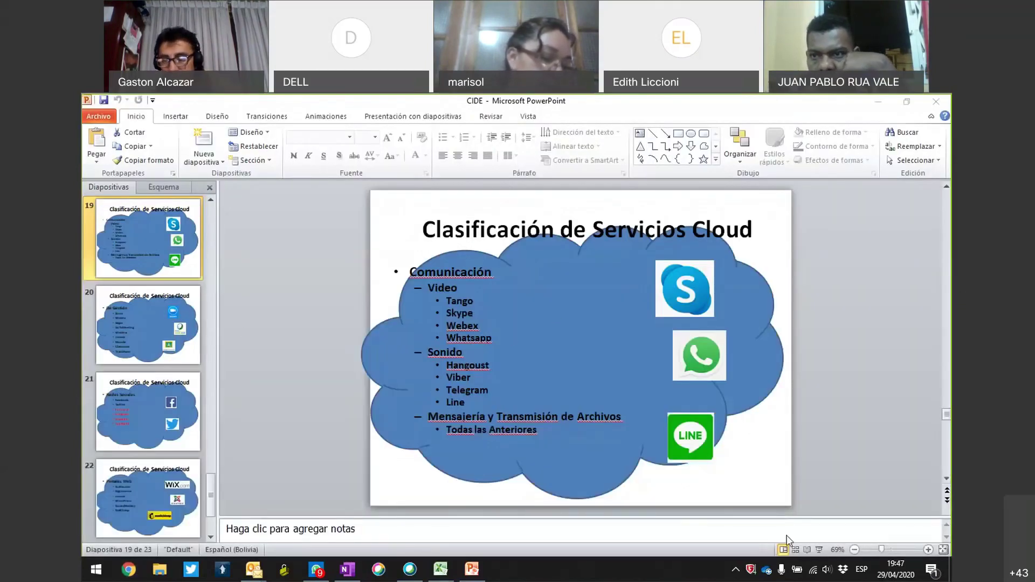
pyautogui.click(820, 548)
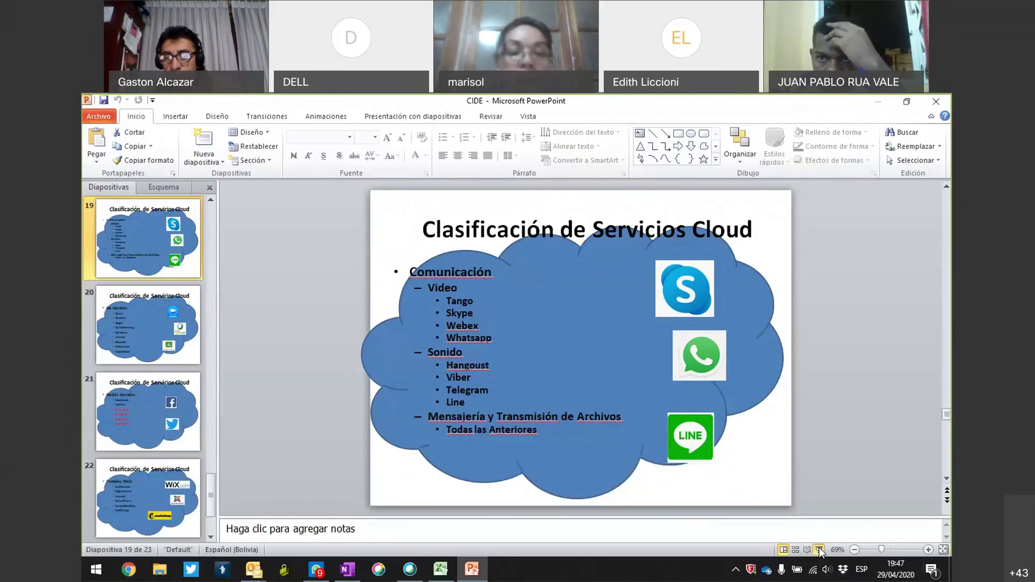